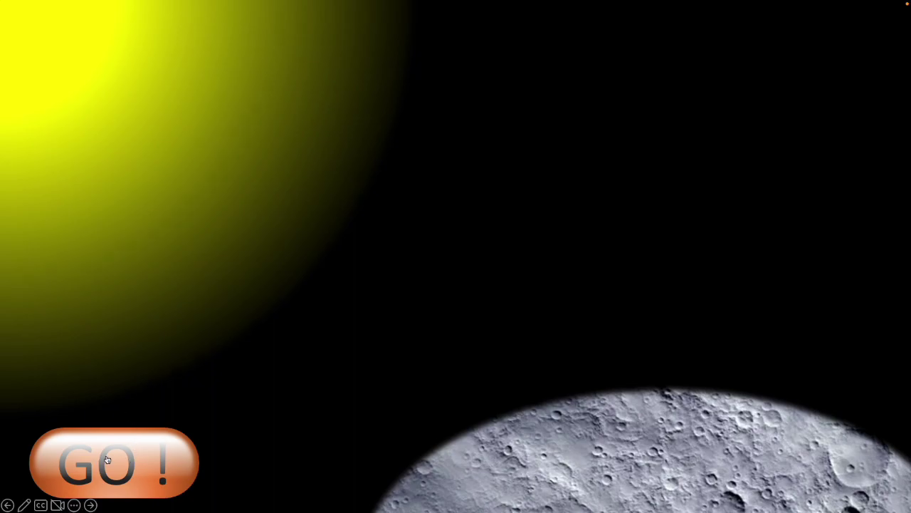
Run the GO! 3-2-1 countdown and rocket launch, then exit the slide show
left_click(139, 462)
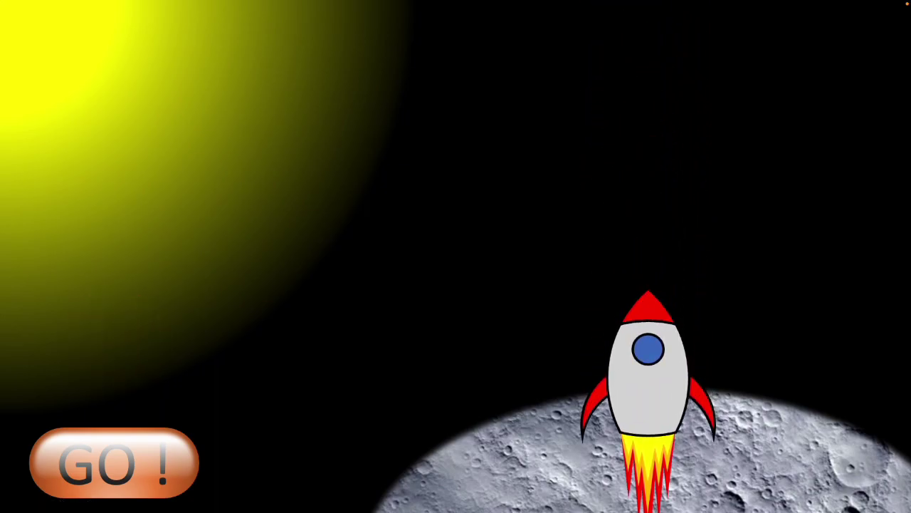
key("Escape")
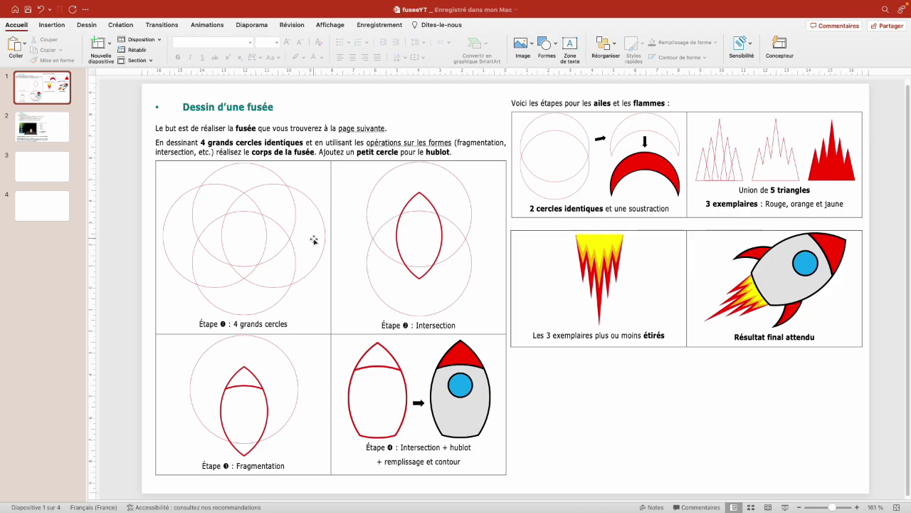
Draw a 10.41 cm circle near the top of blank slide 3
left_click(58, 175)
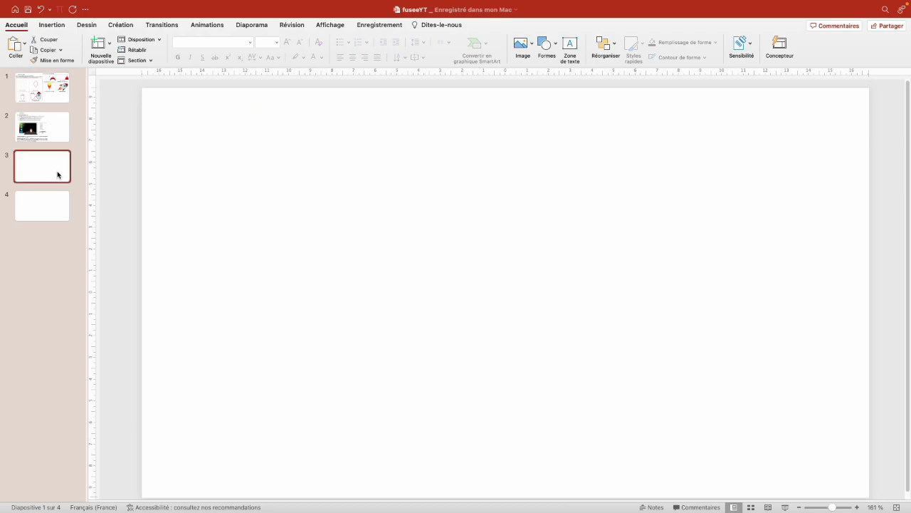
left_click(241, 44)
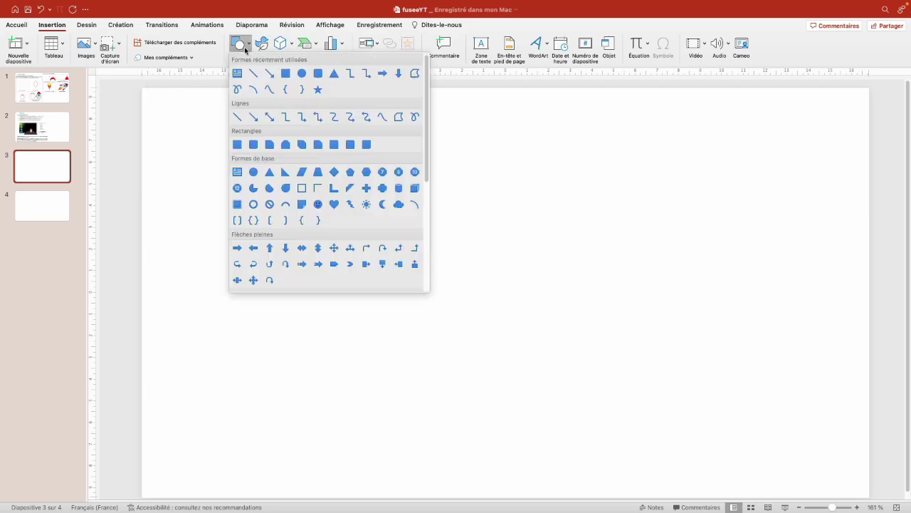
left_click(302, 74)
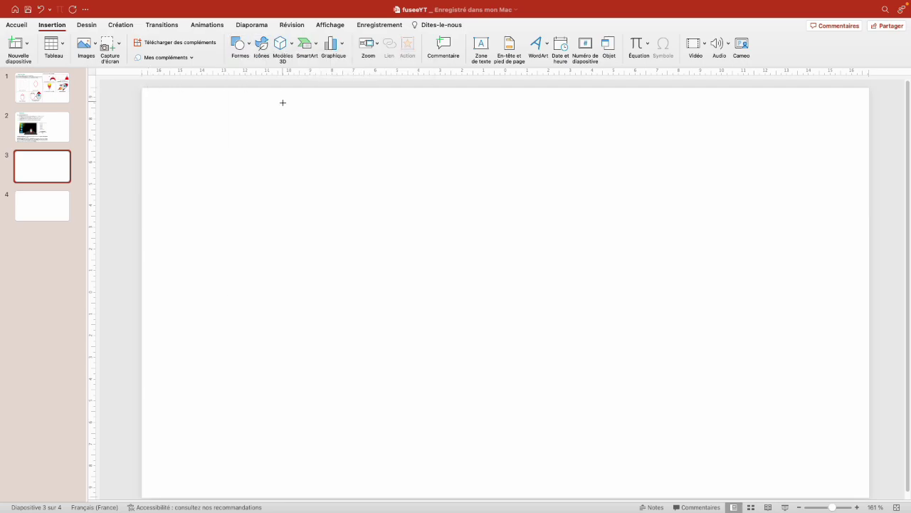
left_click_drag(241, 134, 464, 202)
key("shift")
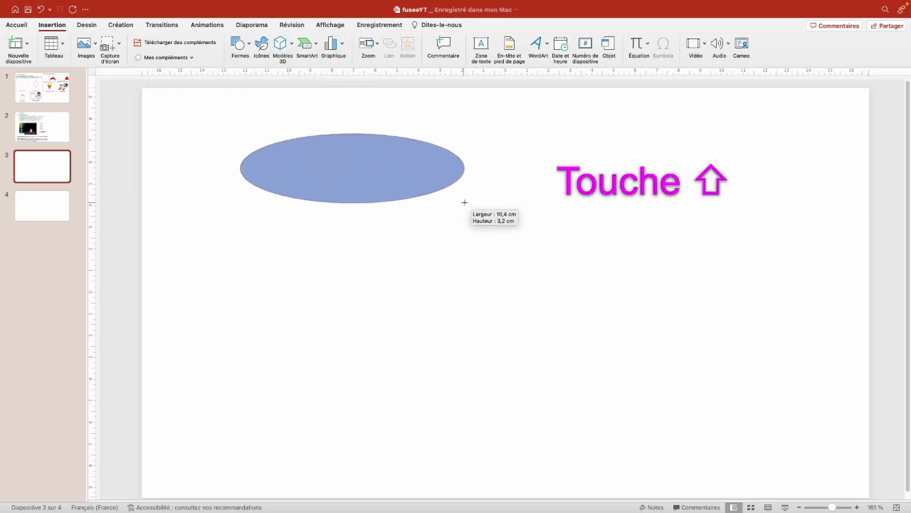
left_click_drag(464, 202, 464, 202)
Remove the circle's fill and move it lower on the slide
left_click(309, 49)
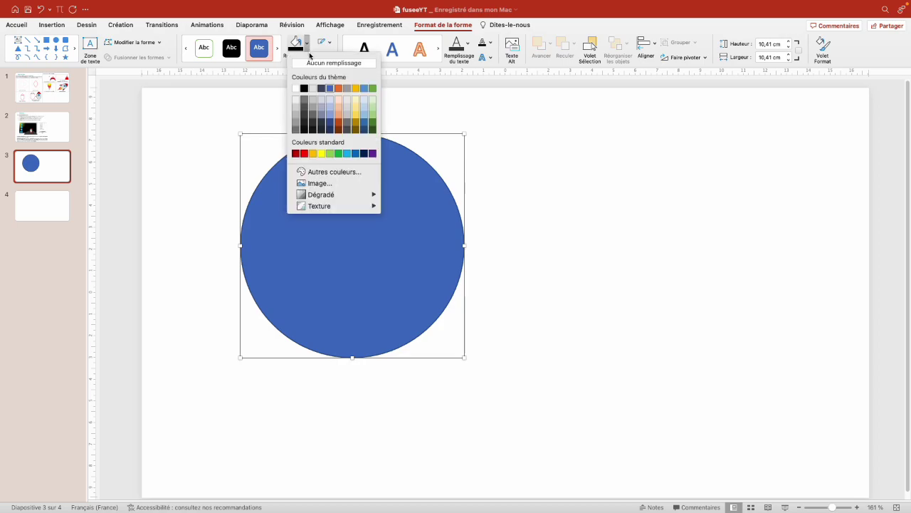
left_click(314, 63)
left_click_drag(251, 200, 248, 245)
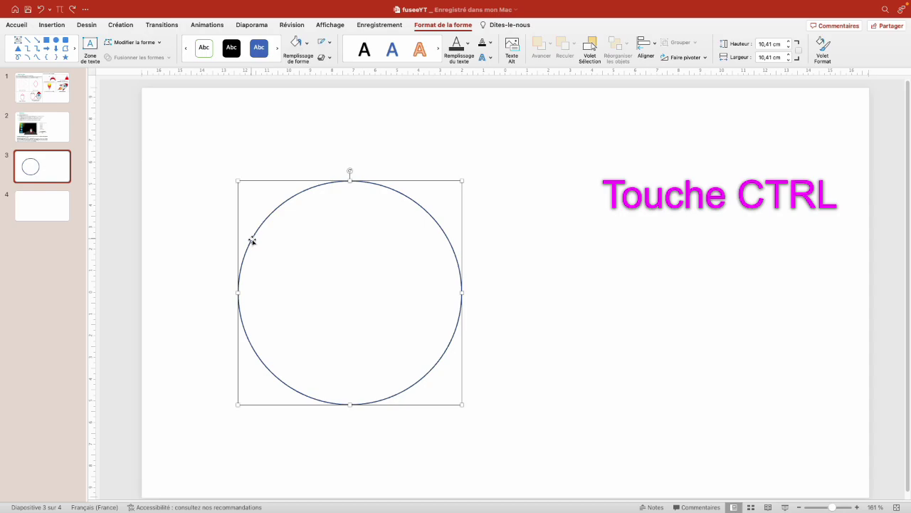
Make three overlapping copies of the circle, placed right, above and below
left_click_drag(252, 241, 398, 240)
left_click(455, 401)
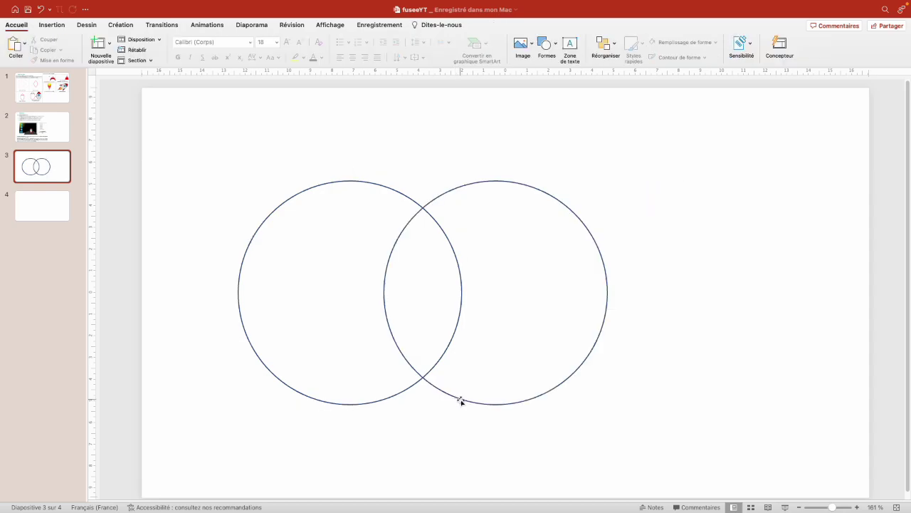
left_click_drag(460, 401, 370, 333)
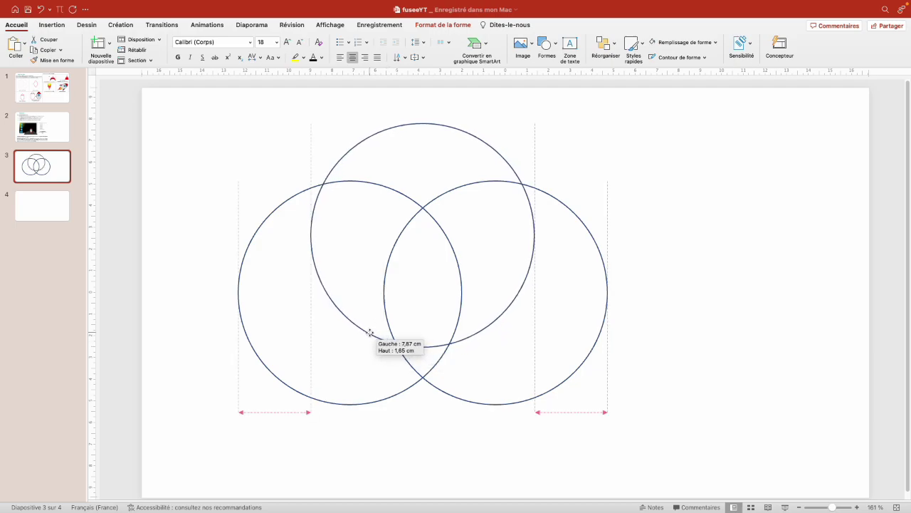
left_click_drag(370, 333, 371, 332)
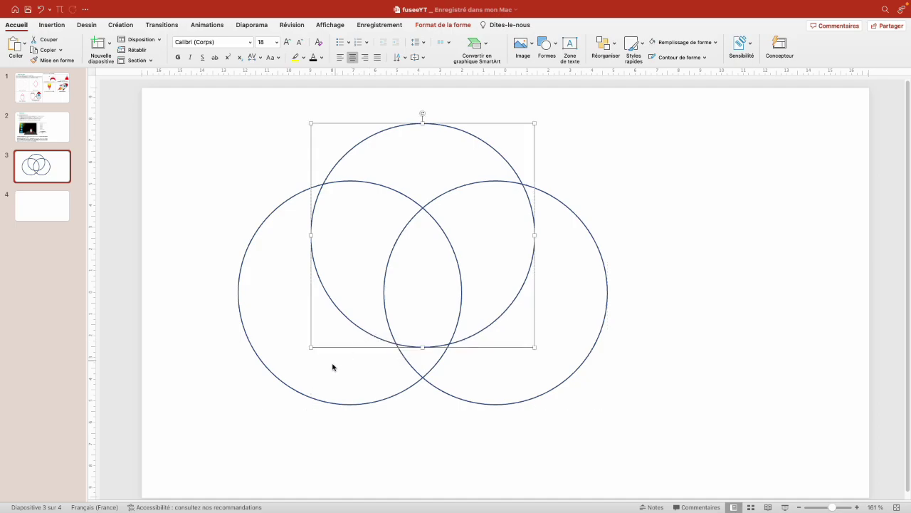
mouse_move(376, 136)
left_mouse_down()
mouse_move(383, 243)
mouse_move(330, 411)
left_mouse_up()
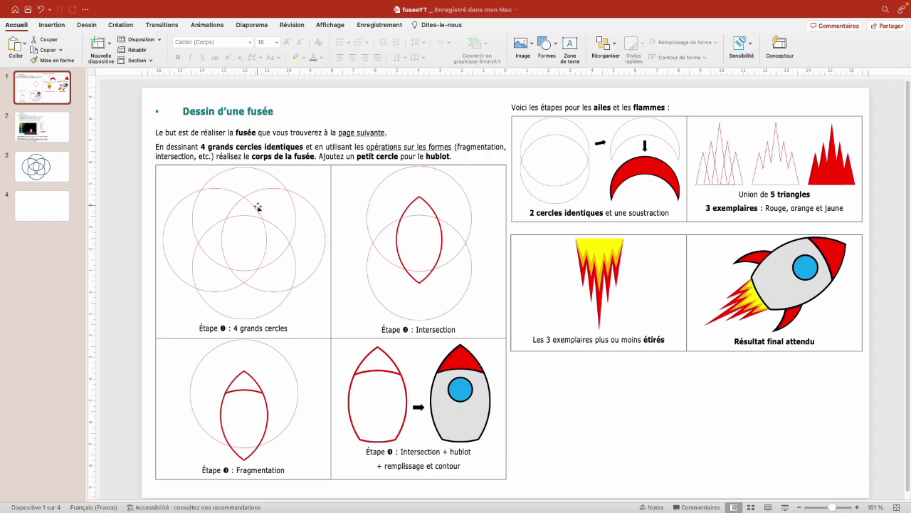
Select the left and right circles together on slide 3
left_click(50, 175)
left_click(238, 308)
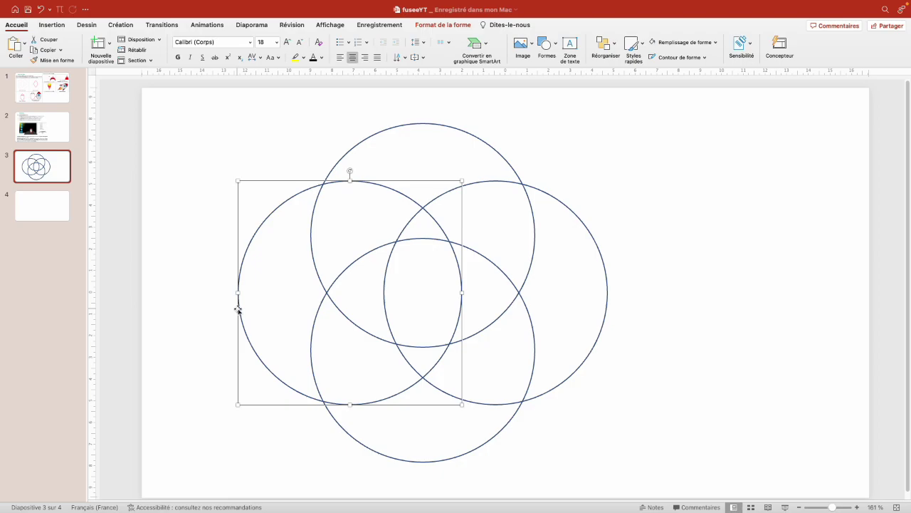
key("shift")
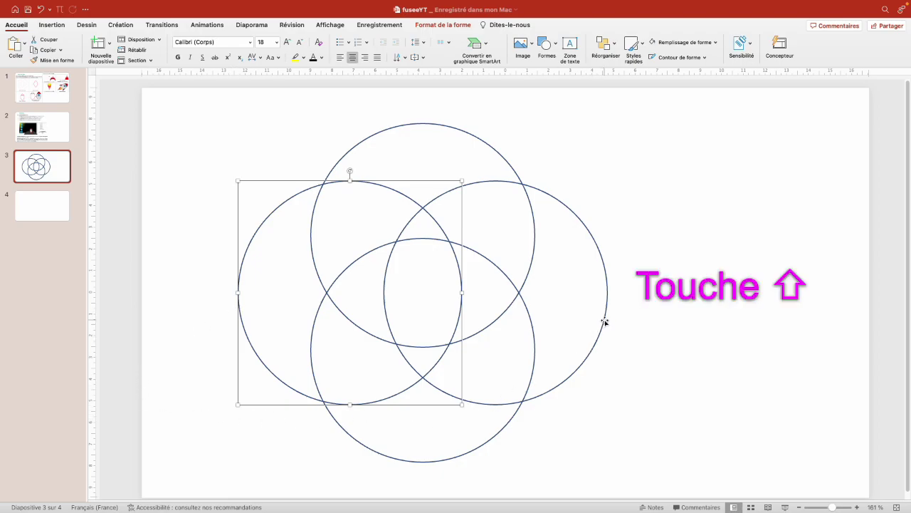
left_click(604, 322, "shift")
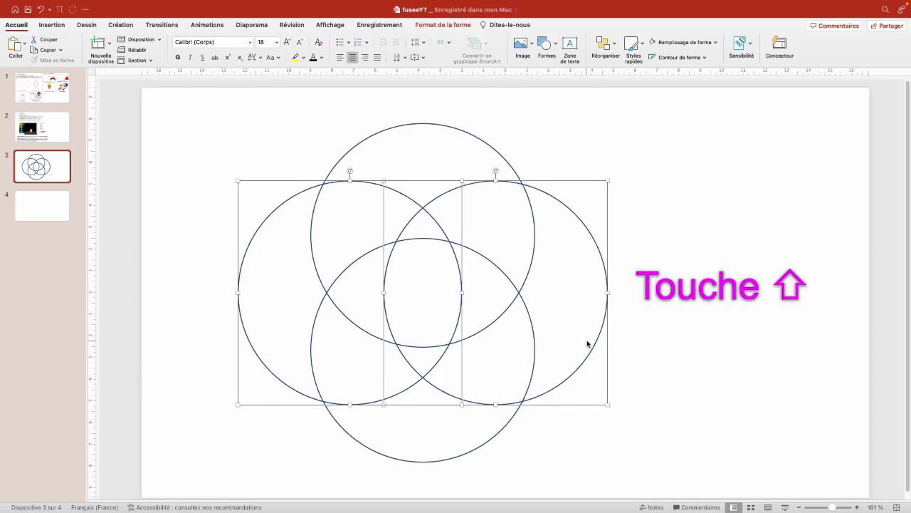
left_click(442, 25)
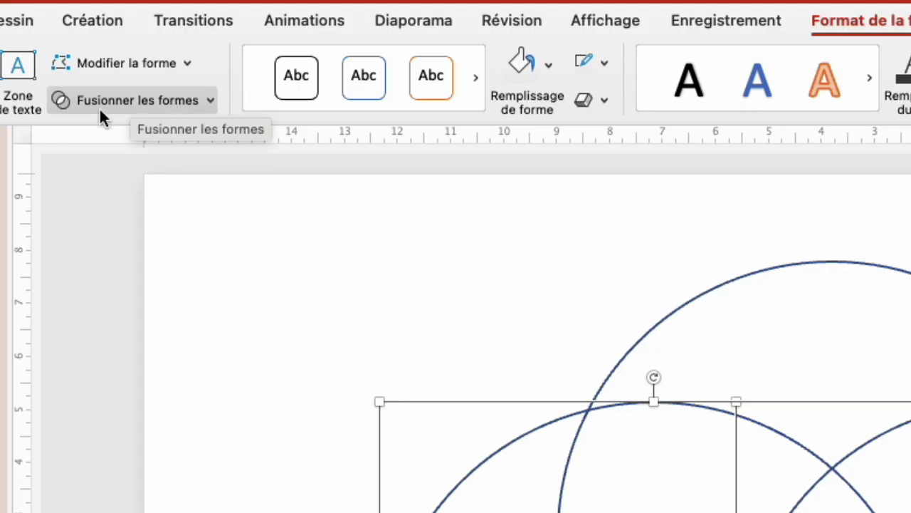
Intersect the left and right circles into a pointed lens shape
left_click(142, 101)
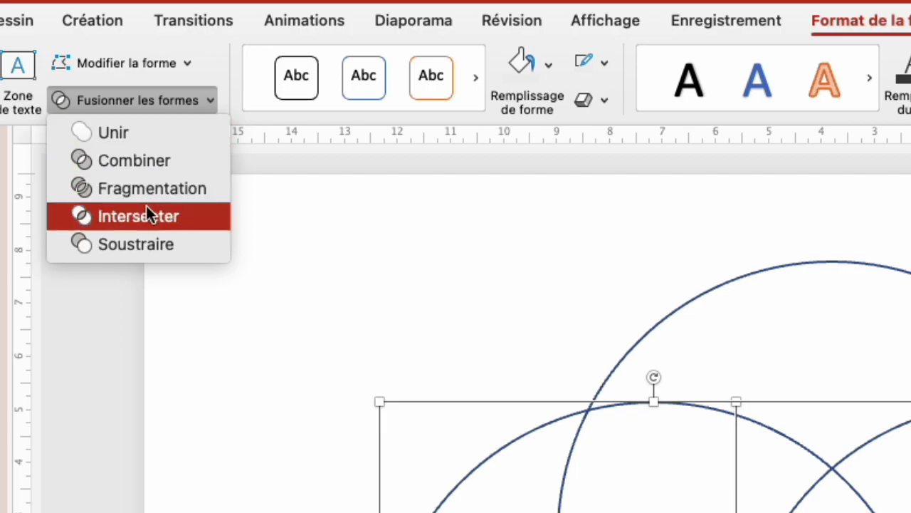
left_click(200, 221)
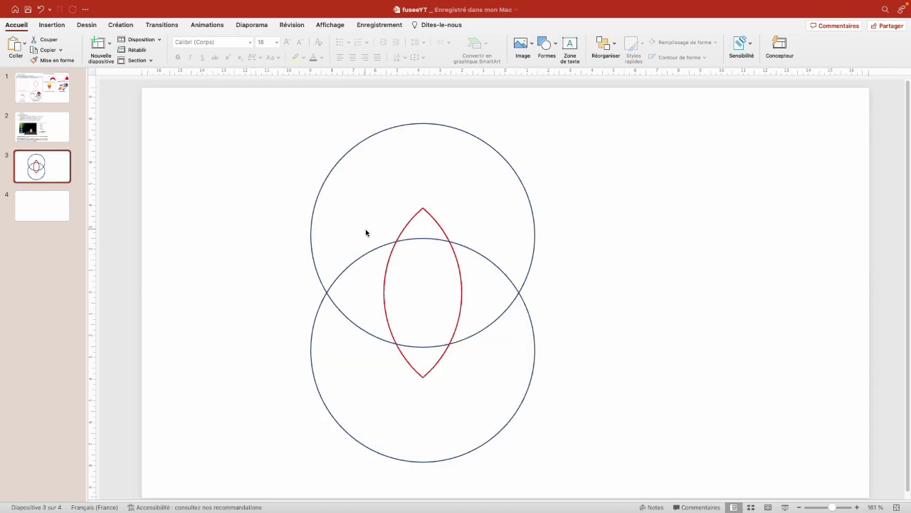
Fragment the red lens with the bottom circle
left_click(403, 230)
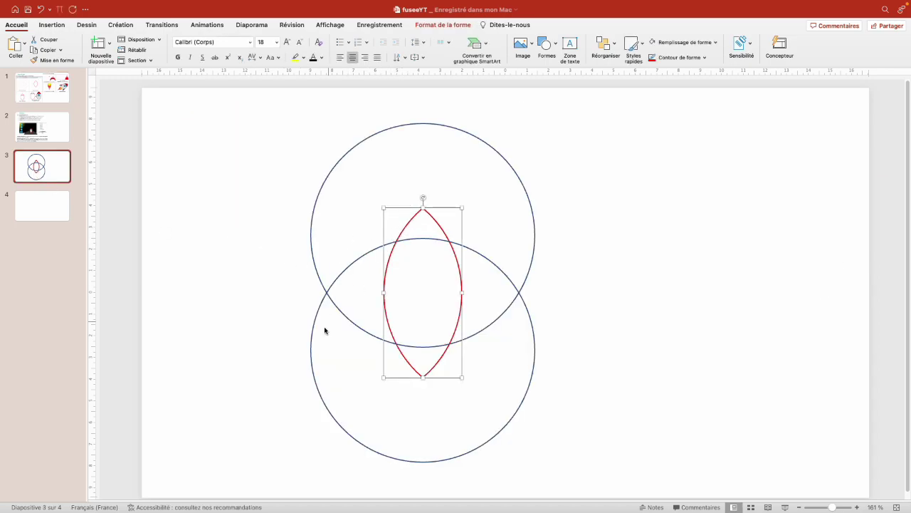
left_click(310, 378, "shift")
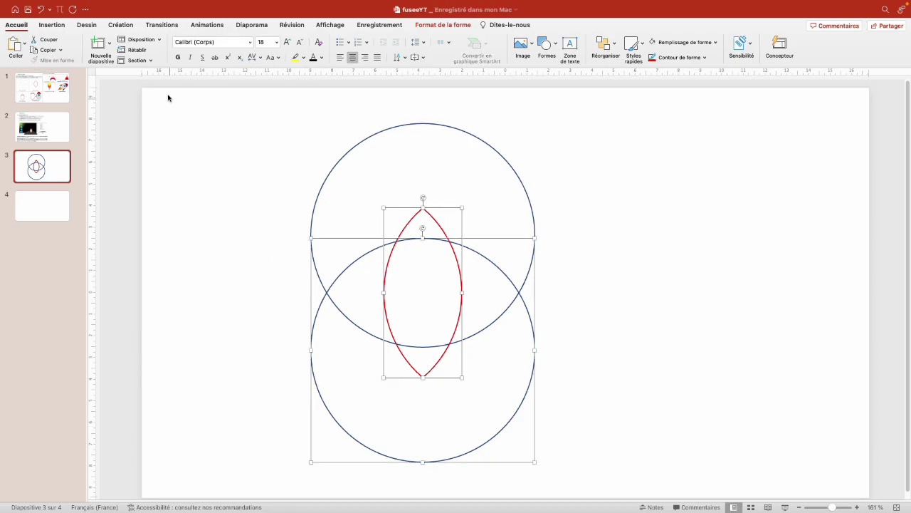
left_click(430, 29)
left_click(137, 57)
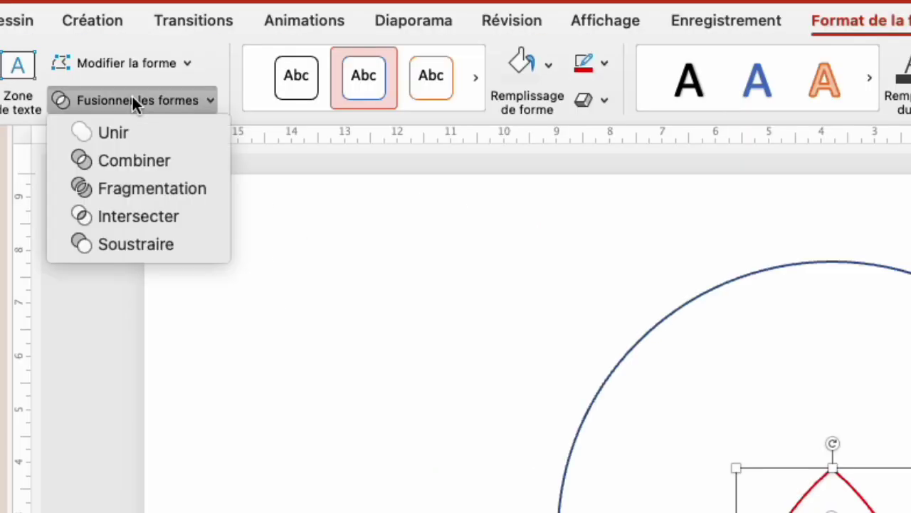
left_click(142, 188)
left_click(206, 275)
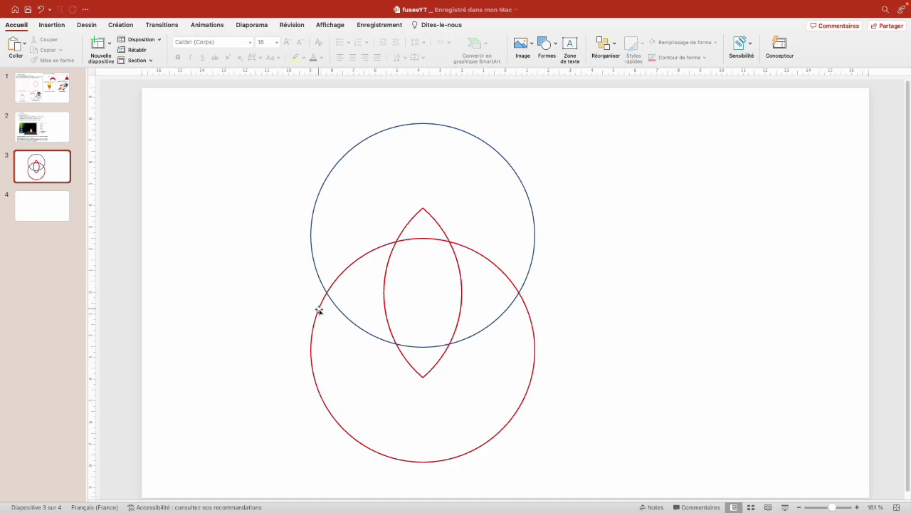
Inspect the fragments, undo the test moves, and delete the lower circle fragment
mouse_move(319, 309)
left_mouse_down()
mouse_move(299, 360)
mouse_move(174, 366)
left_mouse_up()
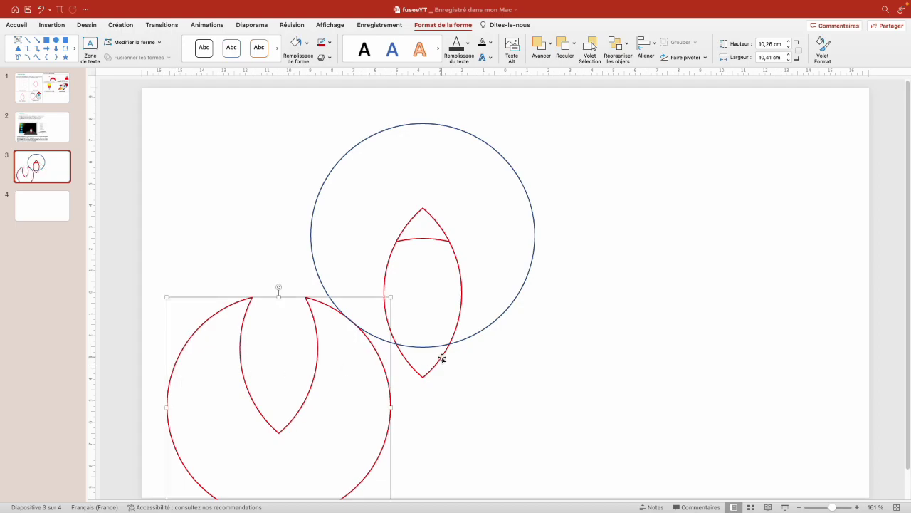
mouse_move(448, 358)
left_mouse_down()
mouse_move(462, 376)
mouse_move(547, 388)
left_mouse_up()
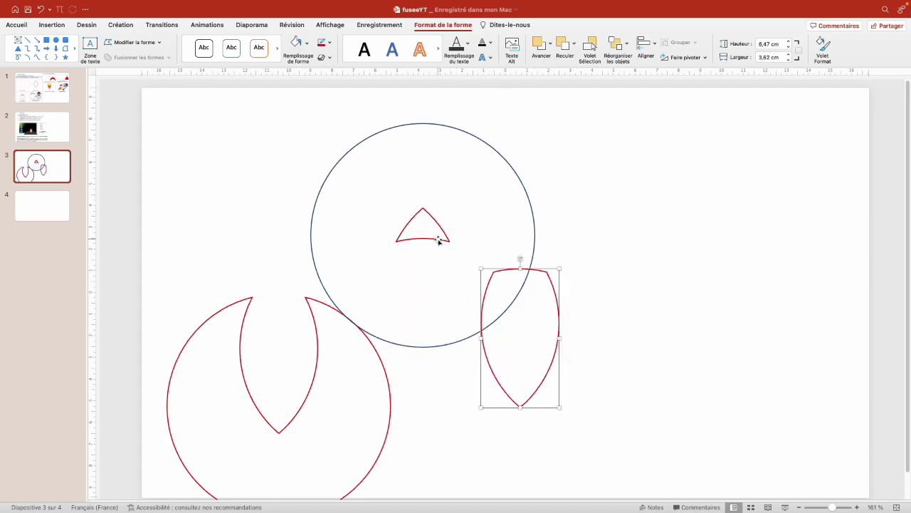
left_click_drag(442, 240, 453, 195)
key("ctrl+z")
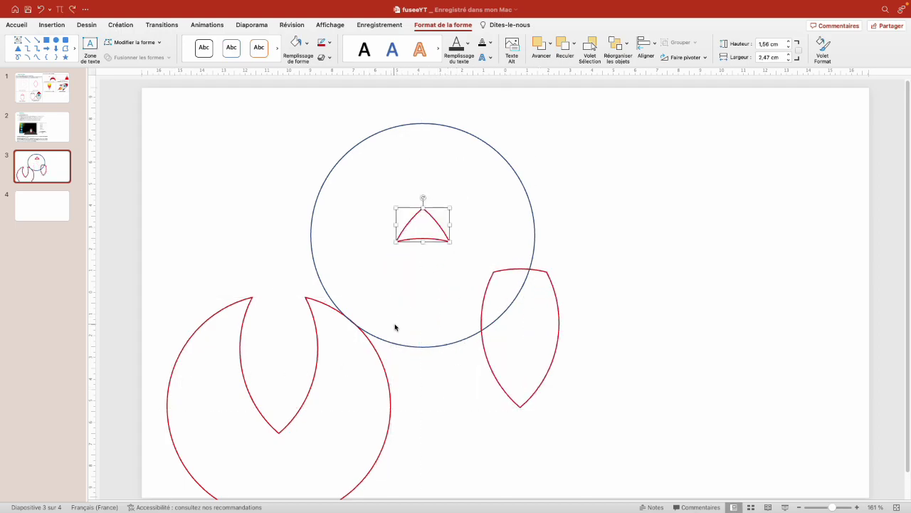
key("ctrl+z")
key("ctrl+z")
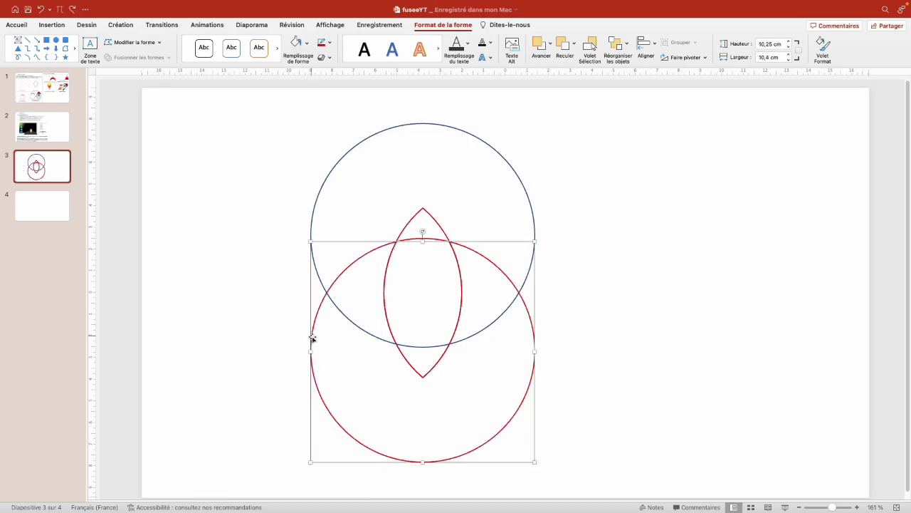
key("Delete")
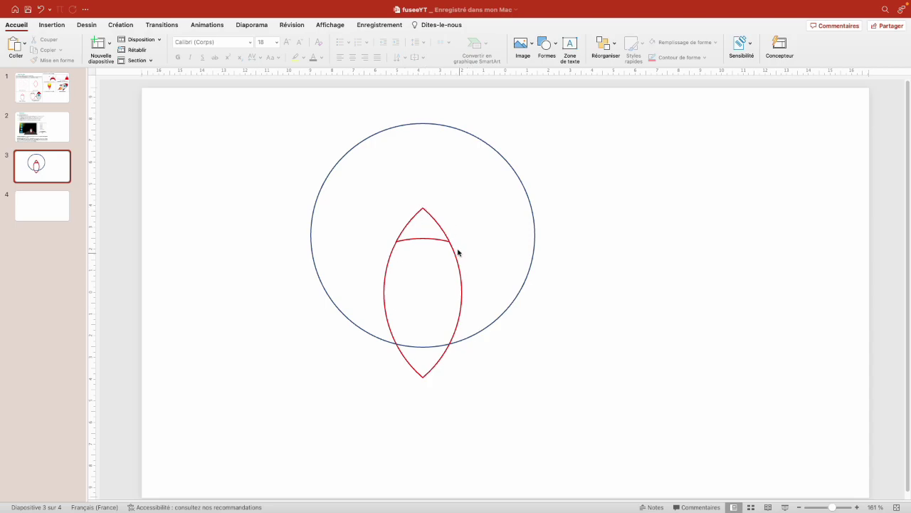
left_click_drag(448, 240, 447, 205)
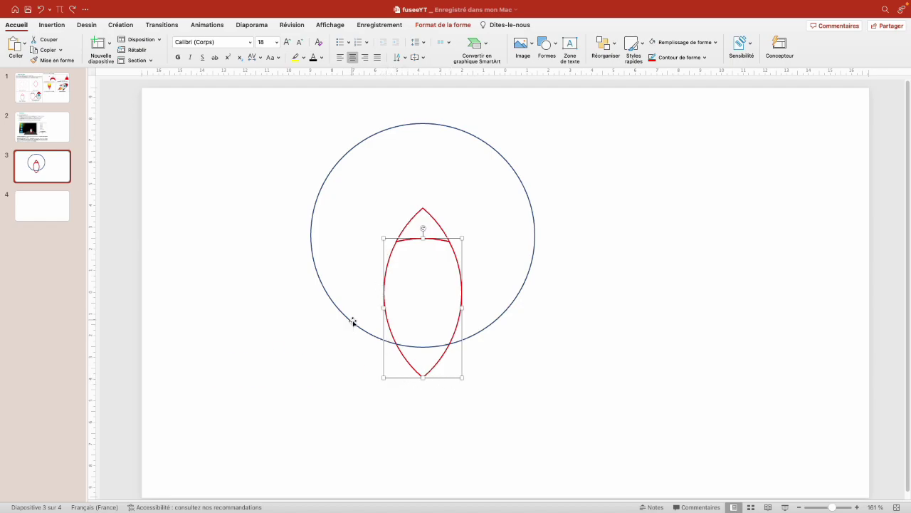
Intersect the body piece with the top circle to give the rocket body a rounded base
left_click(348, 323, "shift")
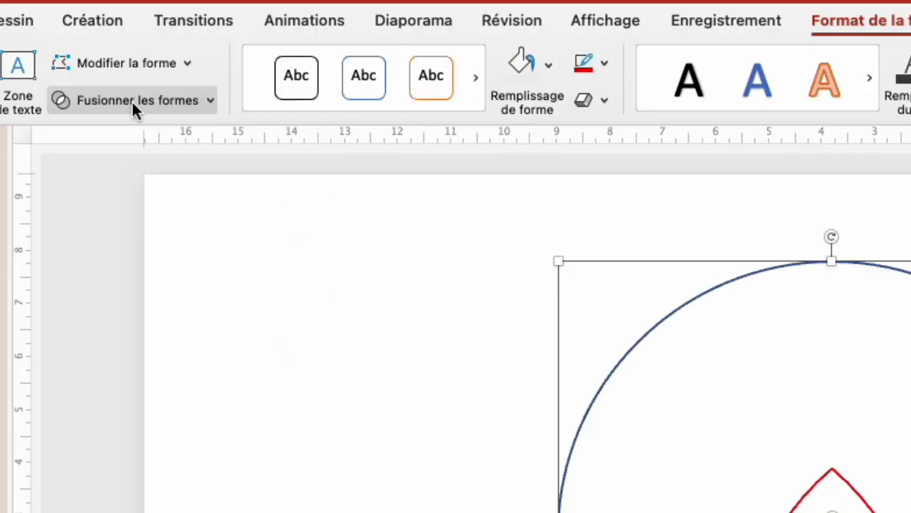
left_click(137, 60)
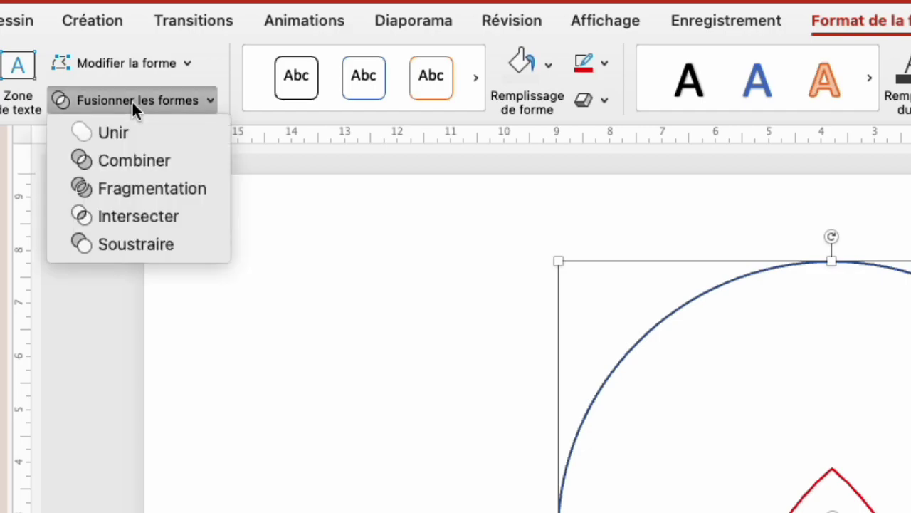
left_click(177, 215)
left_click(169, 237)
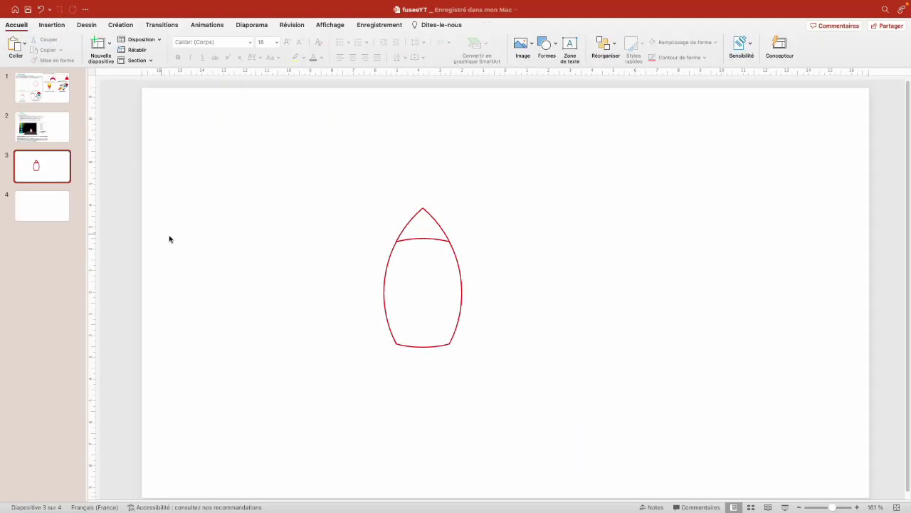
left_click(410, 223)
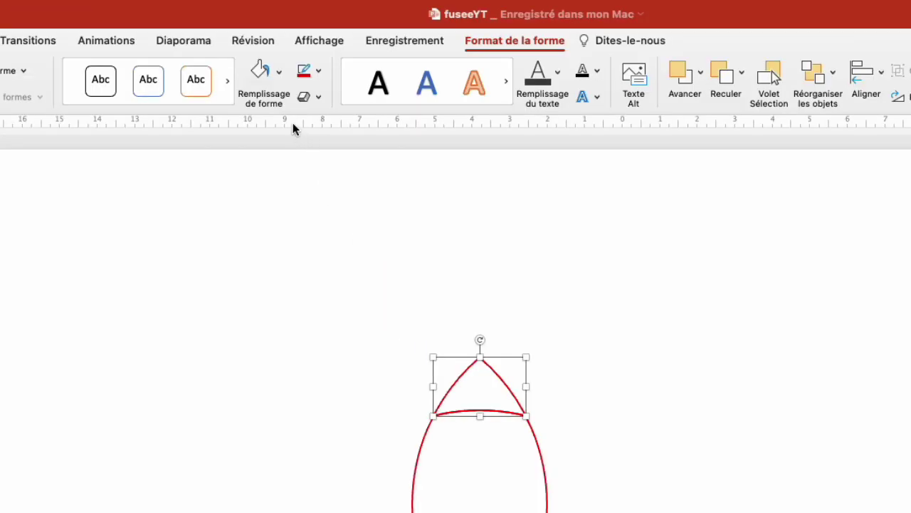
Fill the nose cone red with a black 2¼ pt outline
left_click(307, 44)
left_click(274, 263)
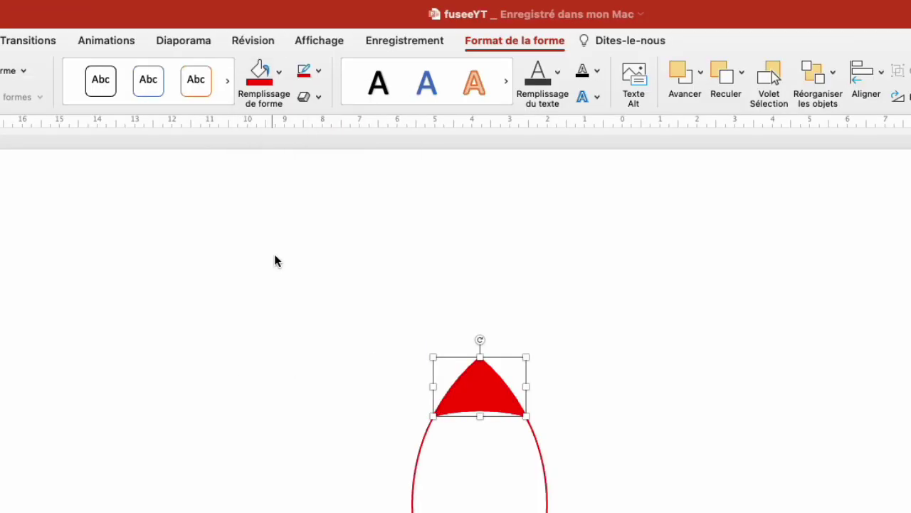
left_click(318, 71)
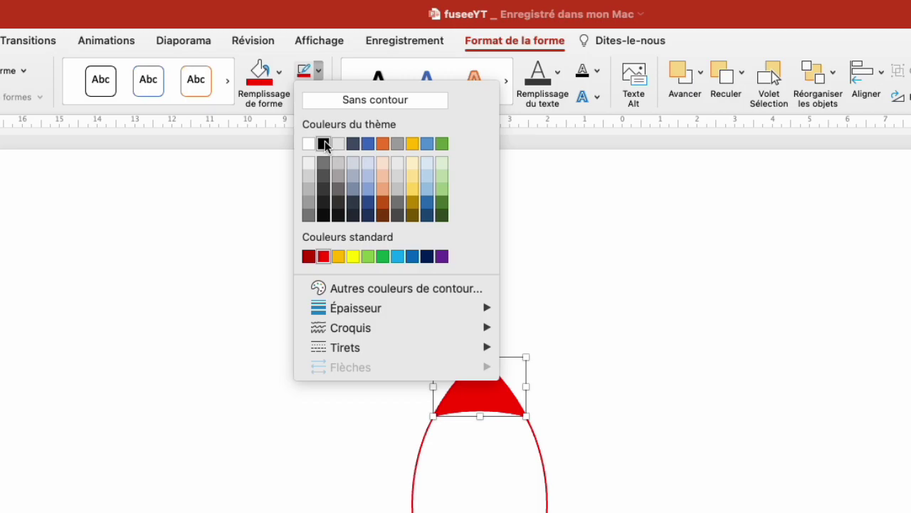
left_click(323, 145)
left_click(318, 72)
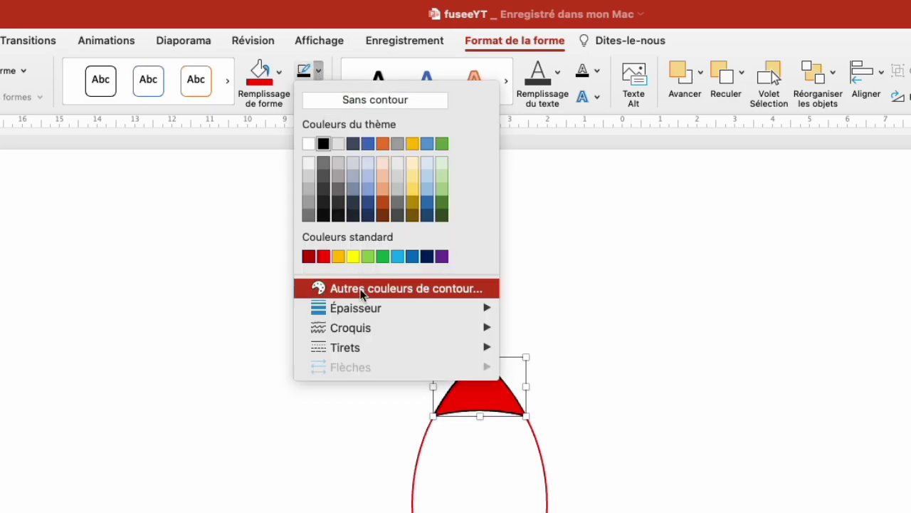
mouse_move(346, 309)
left_click(554, 424)
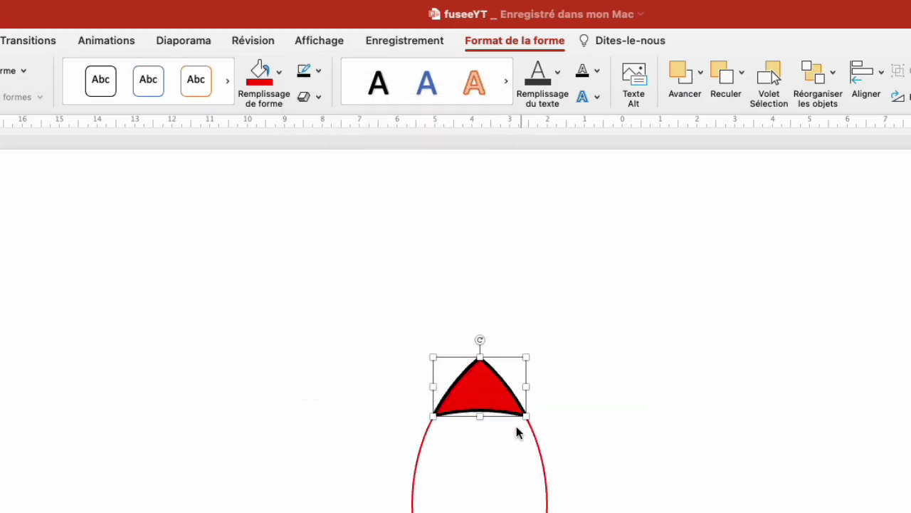
Fill the rocket body light grey with a black 2¼ pt outline
left_click(448, 342)
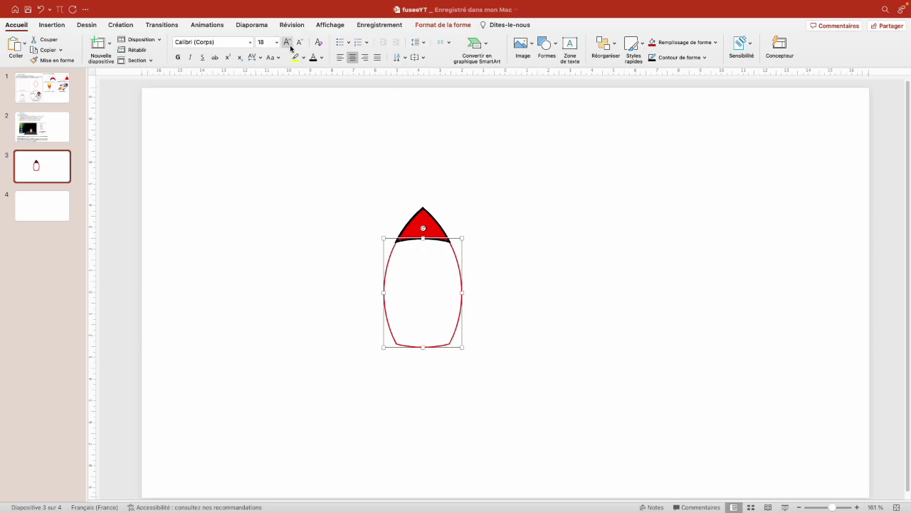
left_click(715, 43)
left_click(655, 107)
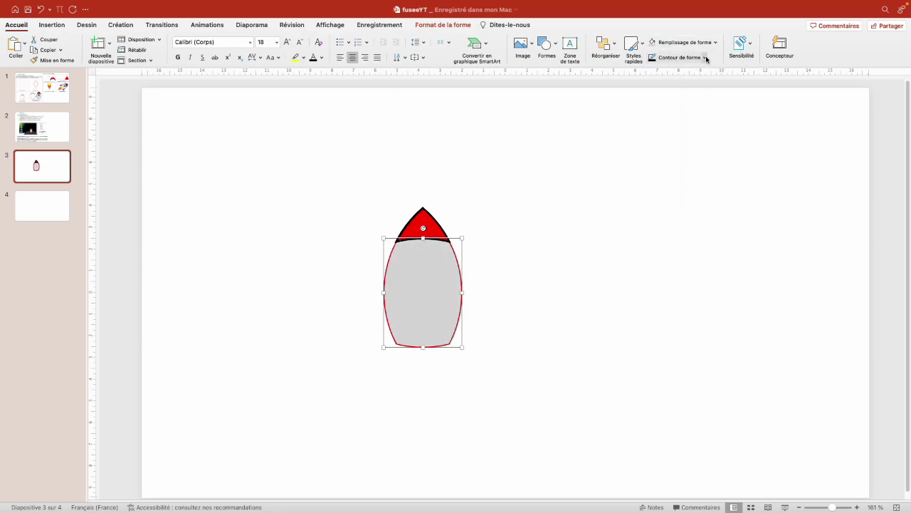
left_click(703, 57)
left_click(664, 99)
left_click(704, 57)
mouse_move(725, 195)
left_click(796, 261)
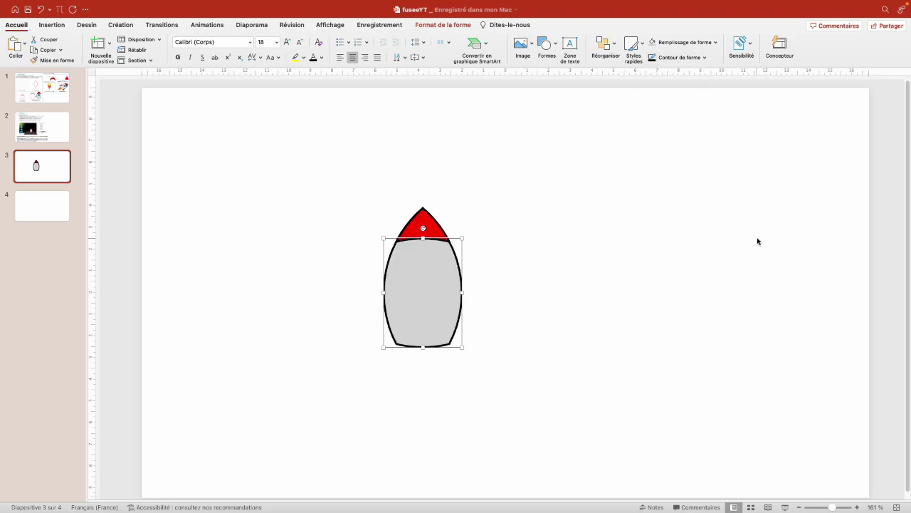
left_click(719, 252)
left_click(544, 44)
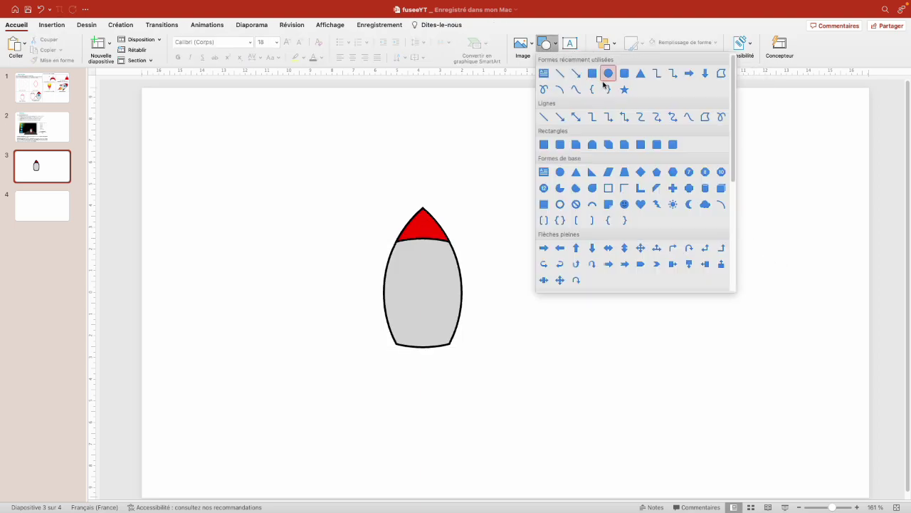
Draw a small round porthole on the rocket body with a thicker outline
left_click(608, 74)
mouse_move(546, 161)
left_mouse_down()
mouse_move(575, 187)
mouse_move(422, 265)
left_mouse_up()
key("shift")
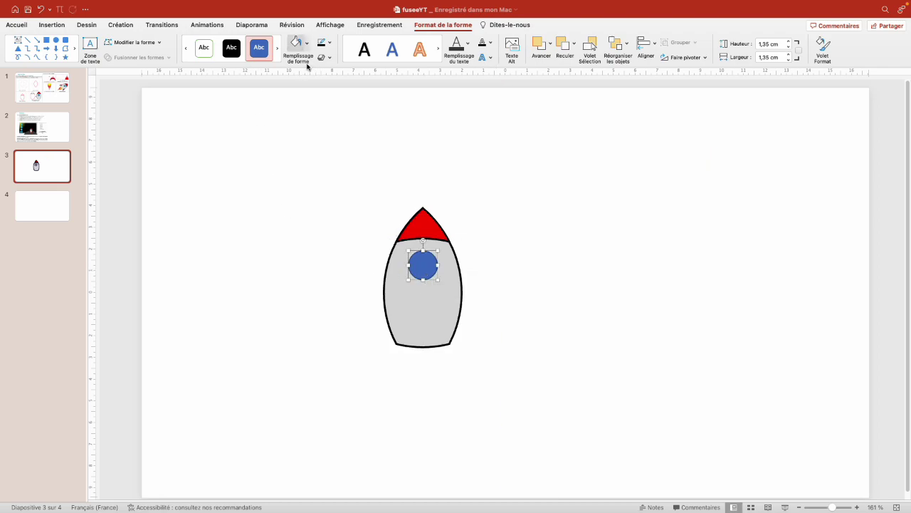
left_click(330, 44)
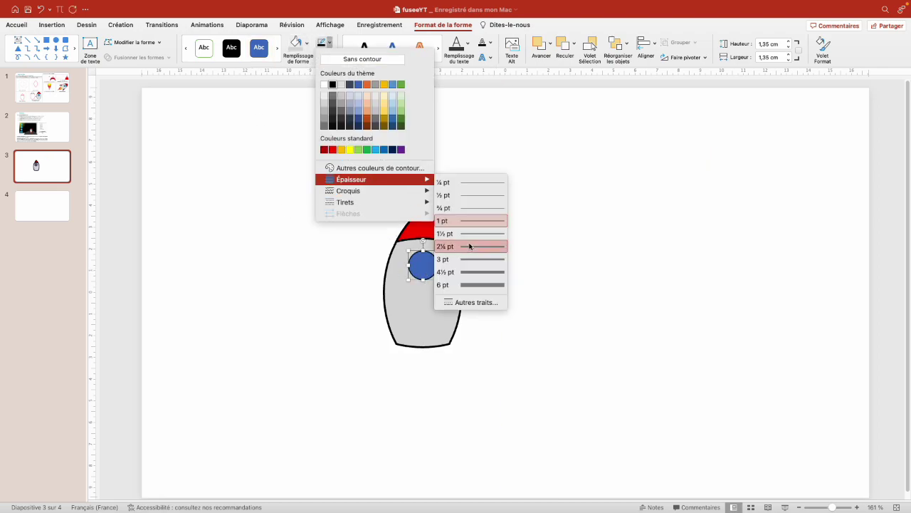
left_click(468, 244)
Check the reference slide, then draw a large 7.21 cm circle right of the rocket
left_click(547, 242)
key("Home")
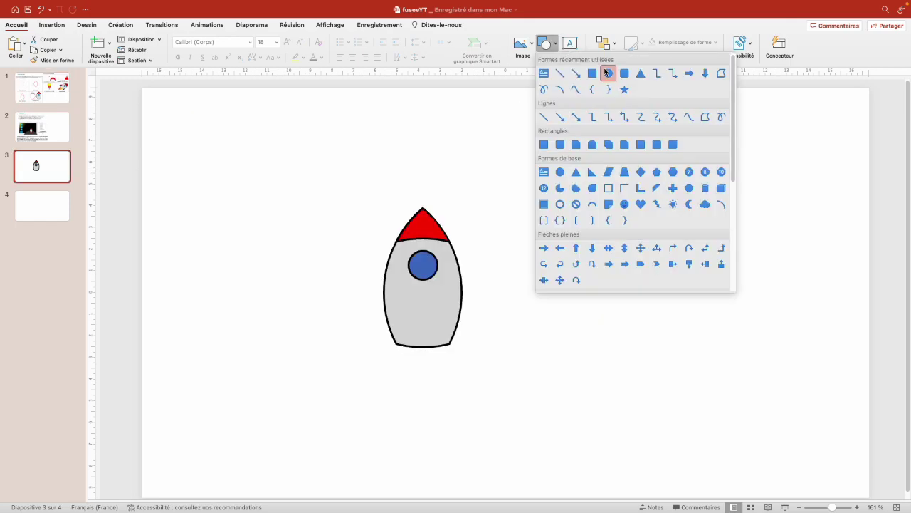
left_click(606, 71)
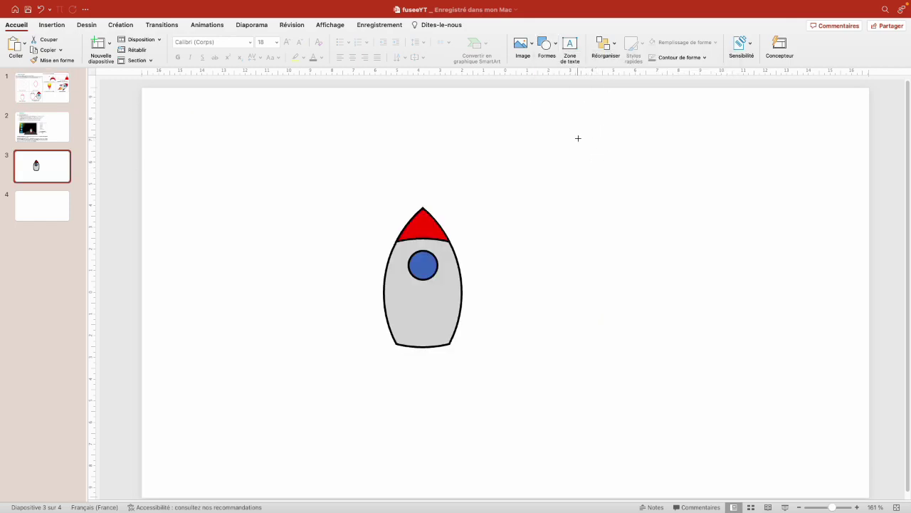
left_click_drag(578, 138, 733, 235)
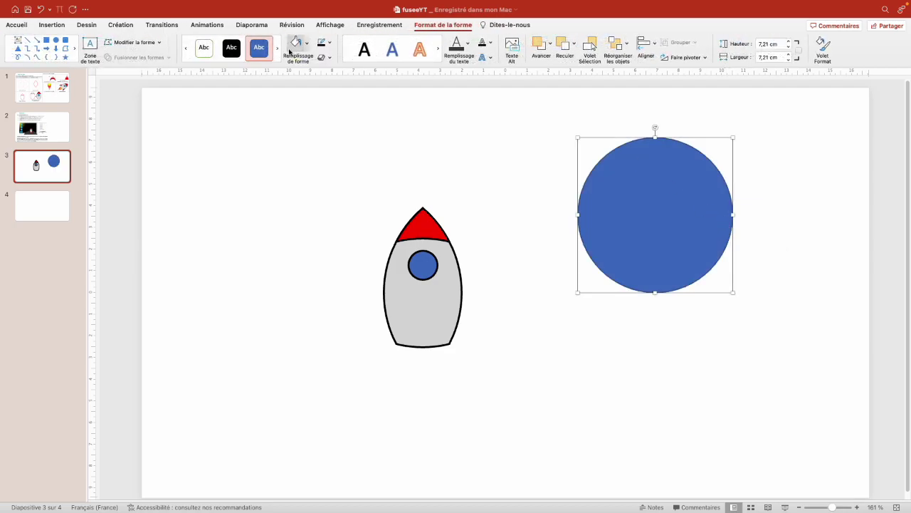
Unfill the large circle, copy it slightly lower, and subtract the copy to form a crescent
left_click(307, 43)
left_click(316, 64)
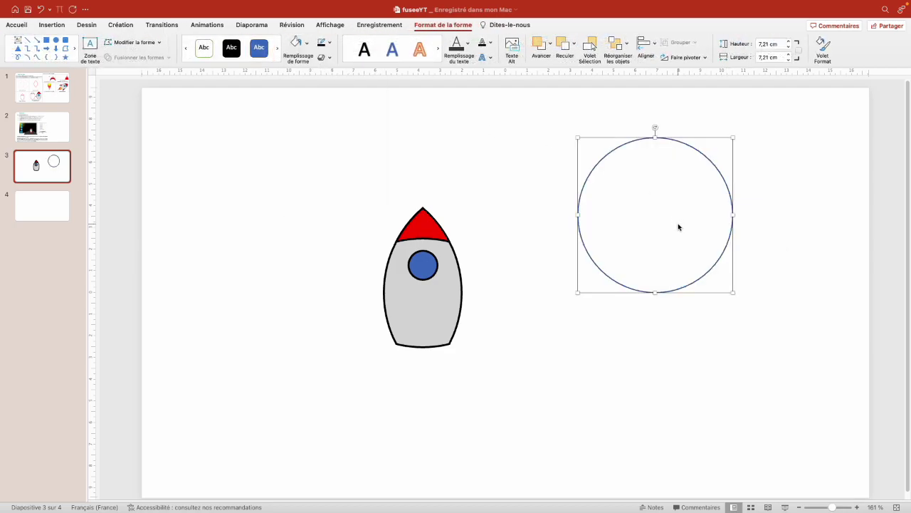
left_click_drag(702, 281, 704, 309, "ctrl")
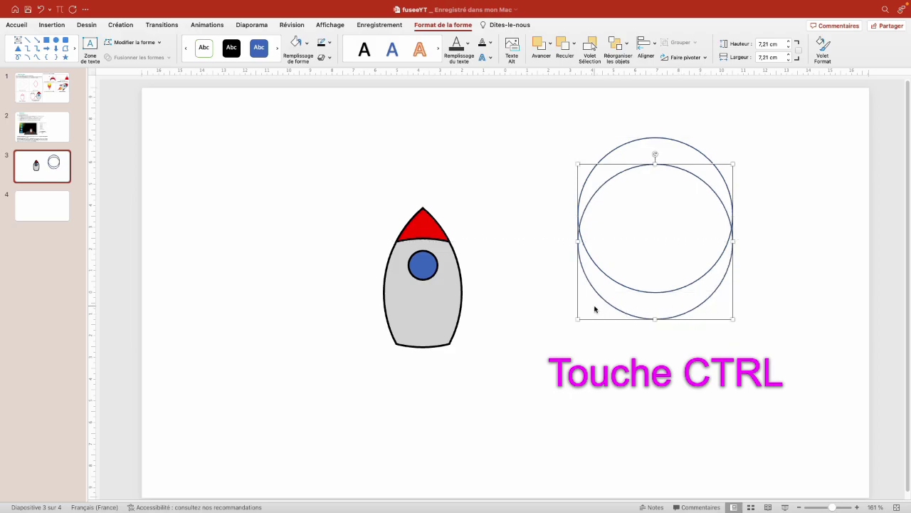
left_click(634, 143)
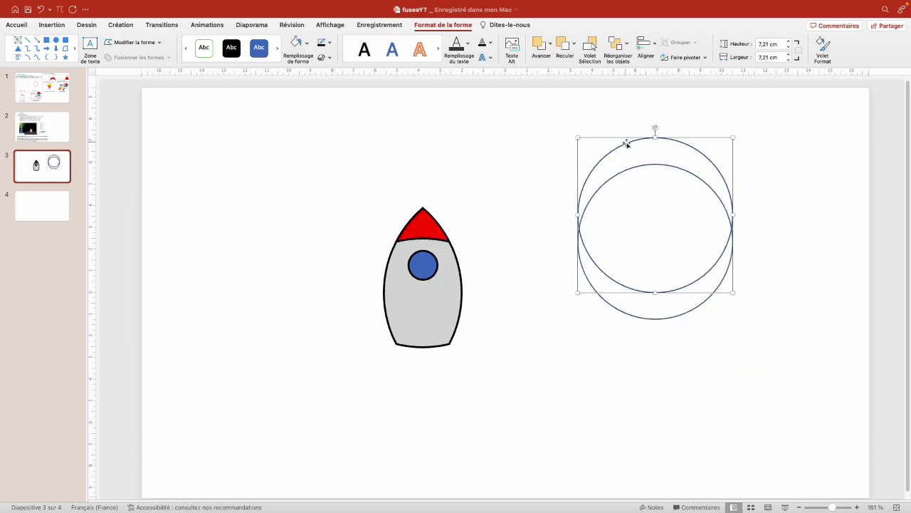
left_click(648, 320, "shift")
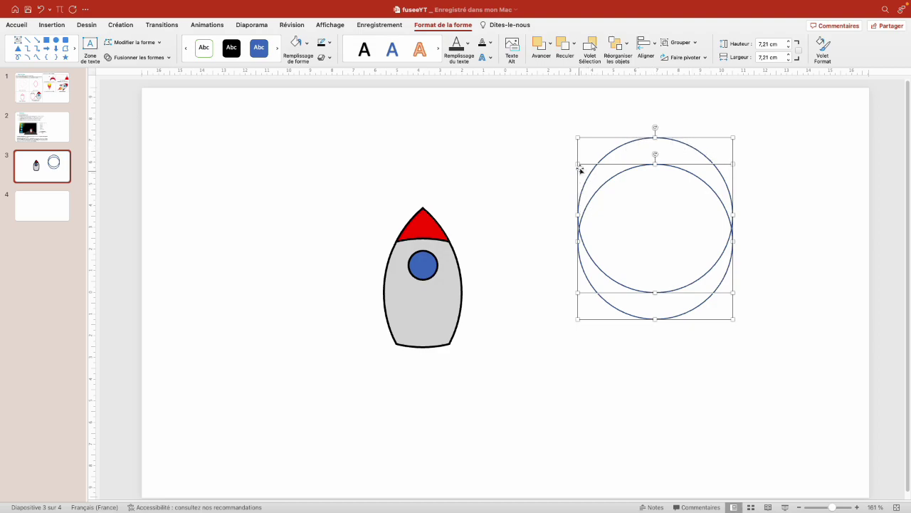
left_click(128, 58)
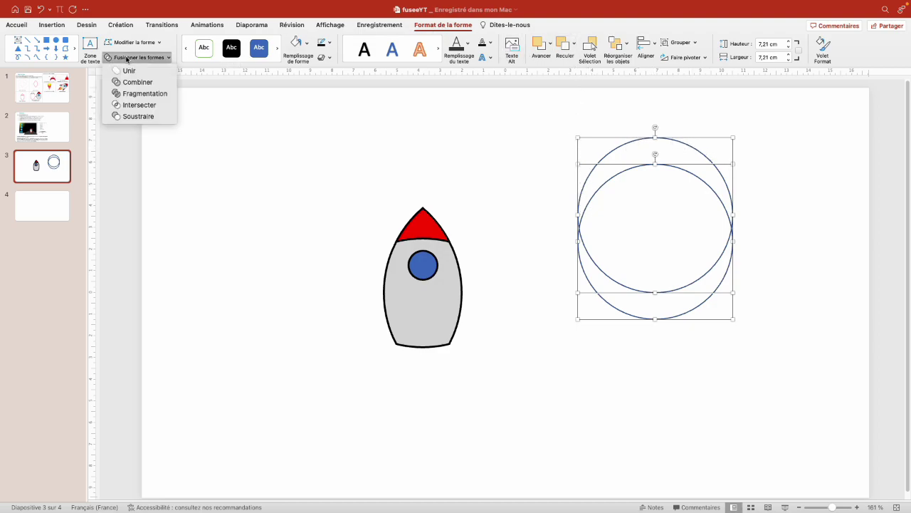
left_click(134, 116)
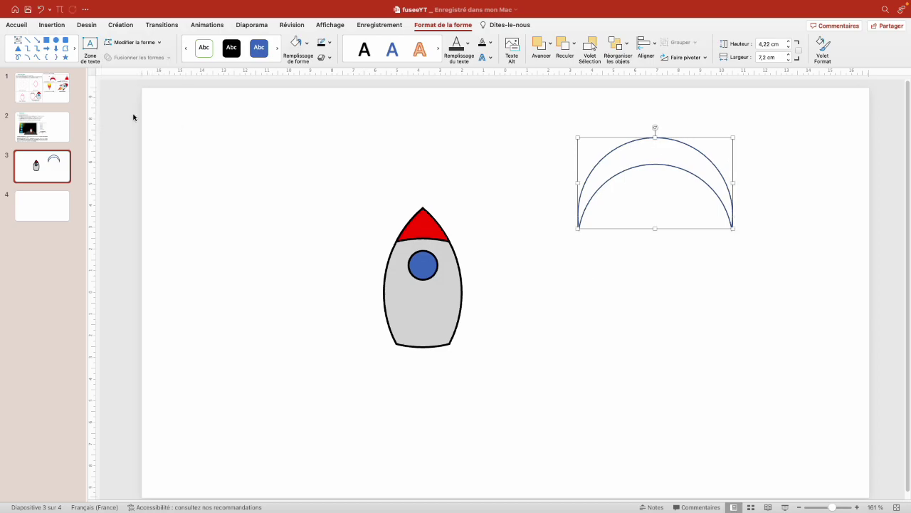
left_click(716, 42)
Make the crescent red with a 2¼ pt outline and fit it at 6.47 × 3.49 cm across the rocket's base
left_click(665, 150)
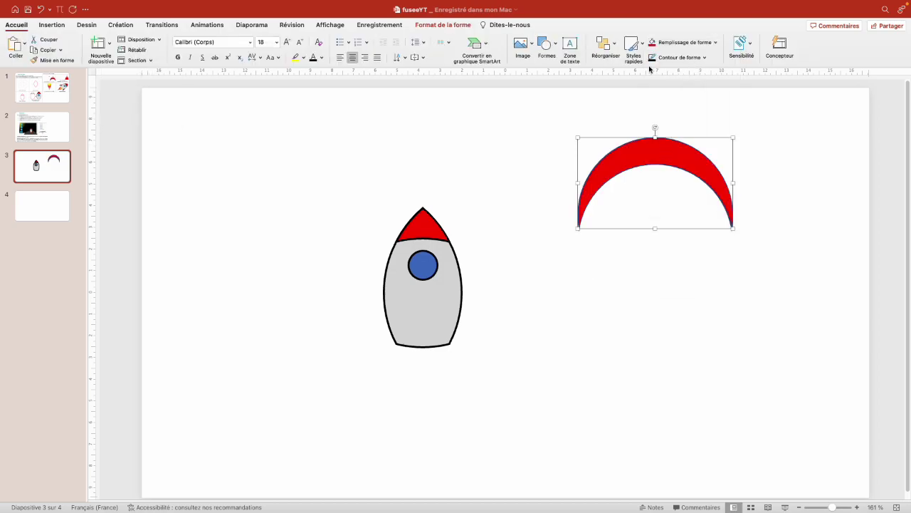
left_click(701, 58)
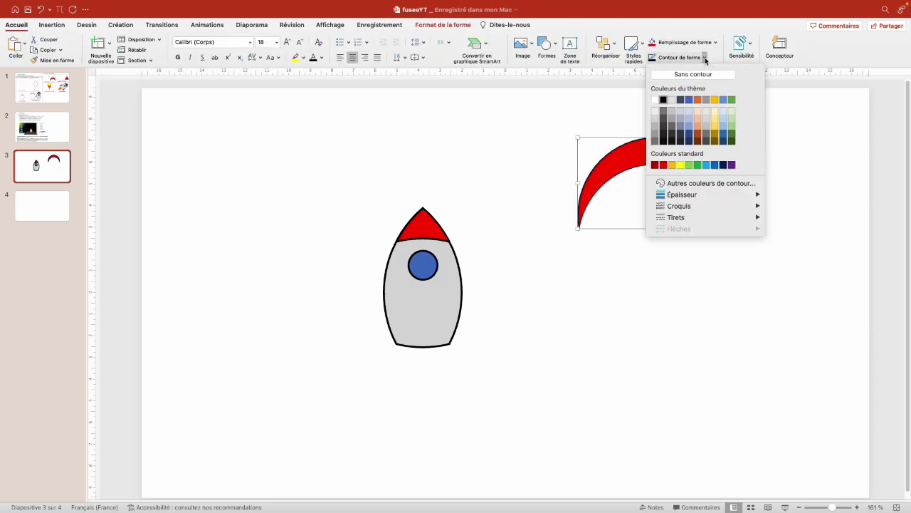
mouse_move(696, 197)
left_click(807, 261)
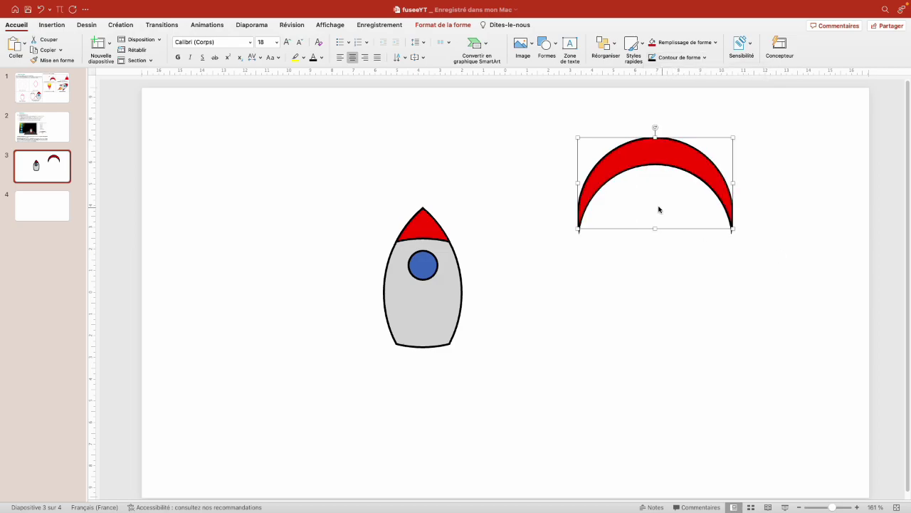
left_click_drag(658, 209, 377, 309)
left_click_drag(346, 363, 359, 348)
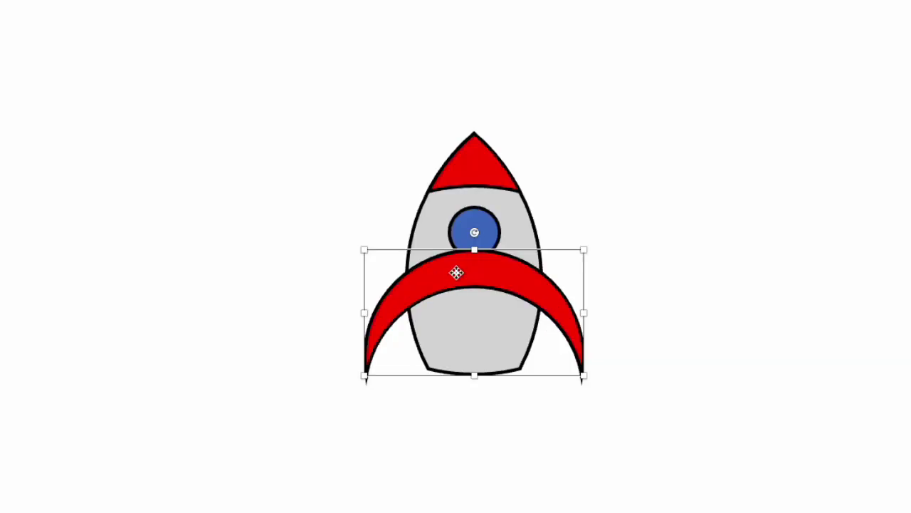
In the Selection pane, move the red wing band (Forme libre 15) below the grey rocket body
right_click(414, 291)
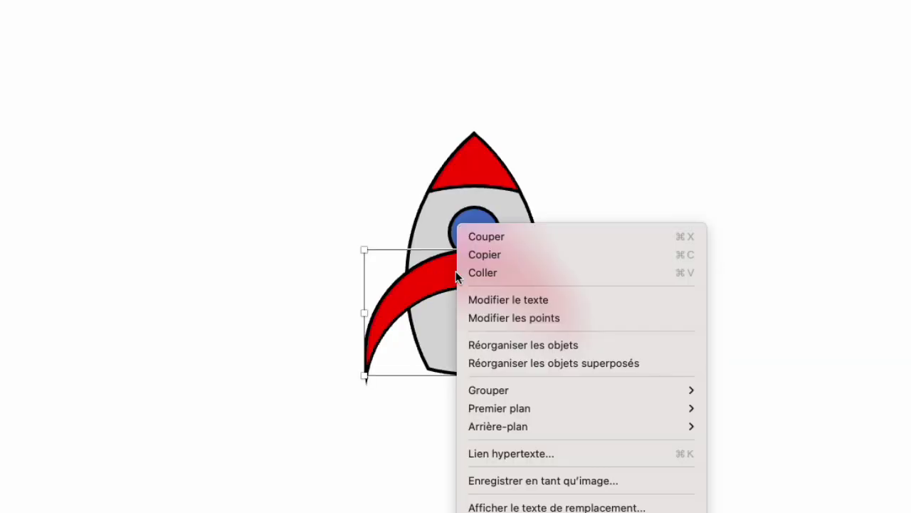
mouse_move(515, 426)
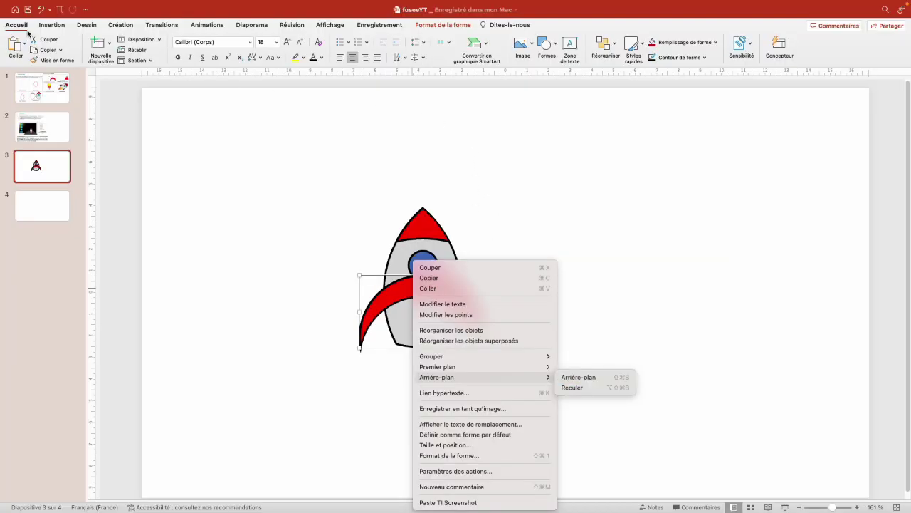
left_click(611, 48)
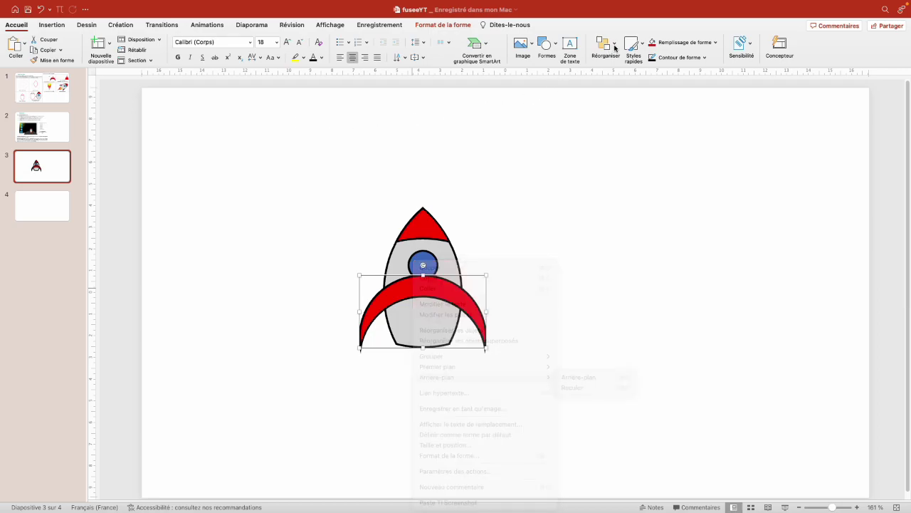
left_click(611, 47)
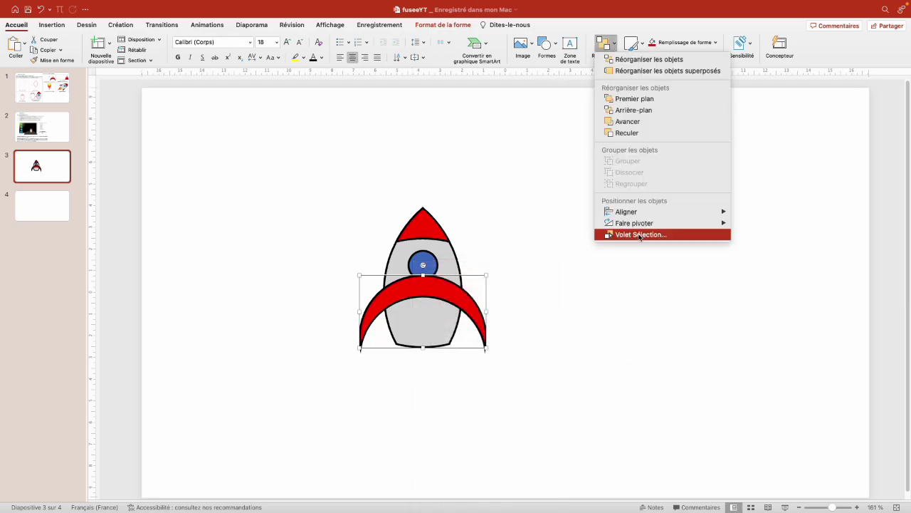
left_click(640, 235)
left_click(797, 118)
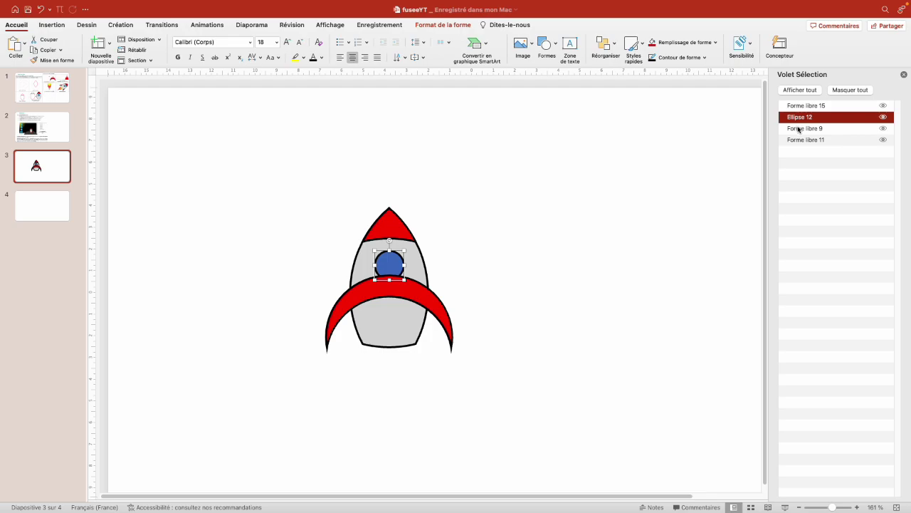
left_click(799, 129)
left_click(798, 140)
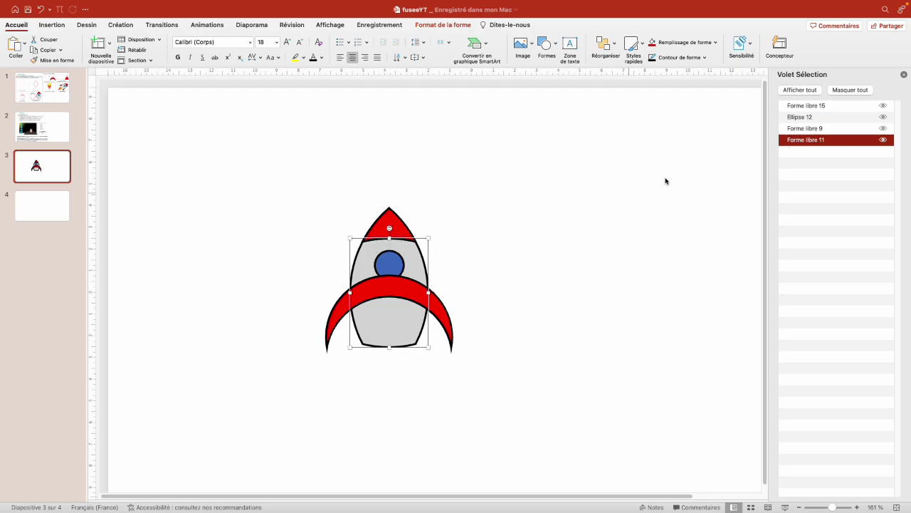
left_click(805, 107)
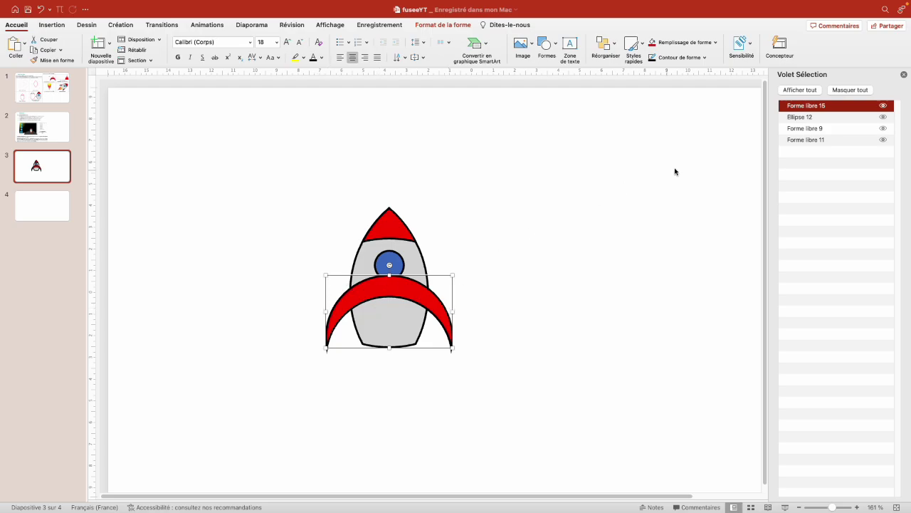
left_click_drag(805, 107, 805, 149)
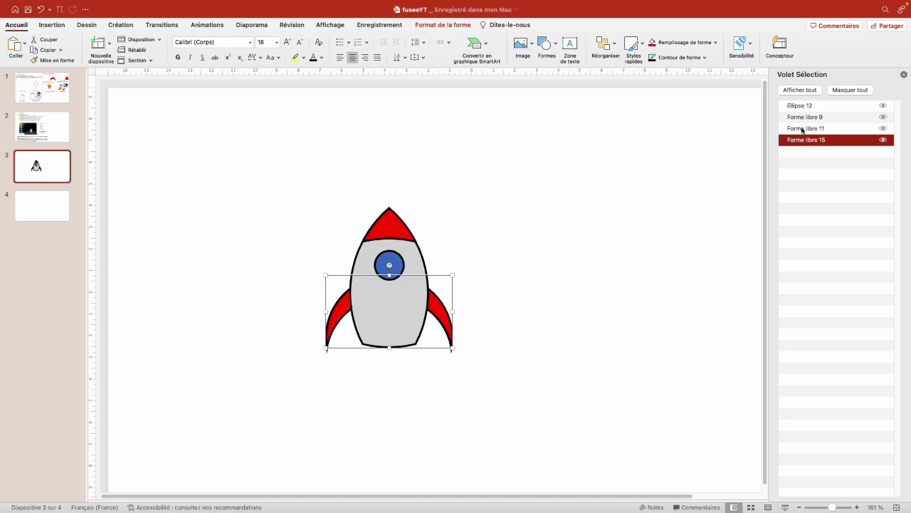
Hide and re-show the rocket body to confirm only the wing tips now show
left_click(802, 130)
left_click(806, 107)
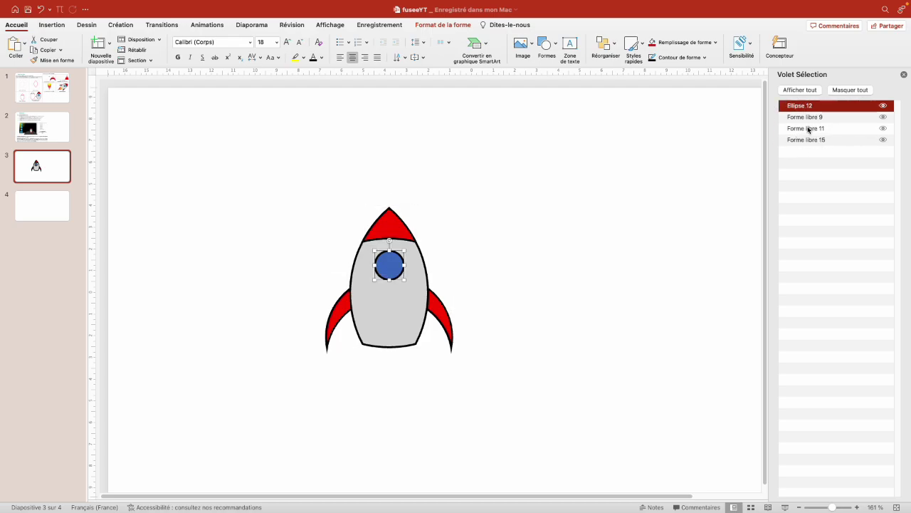
left_click(808, 129)
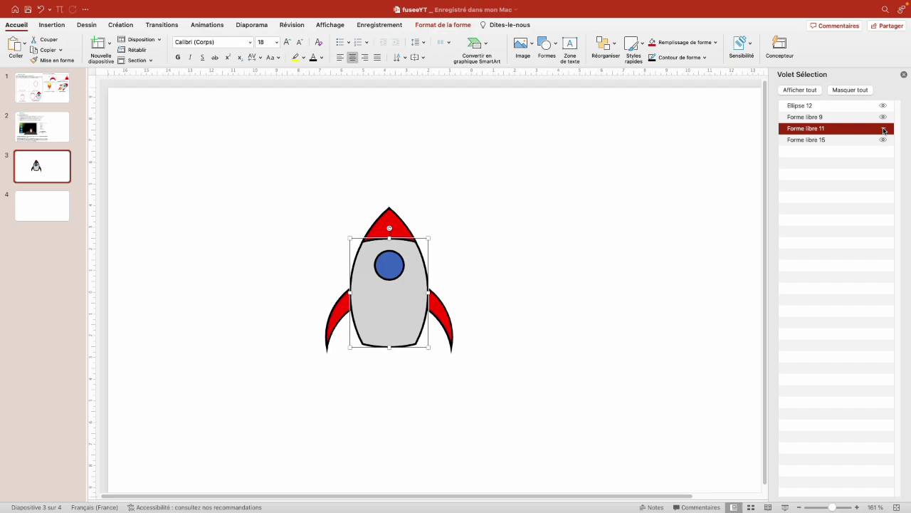
left_click(884, 129)
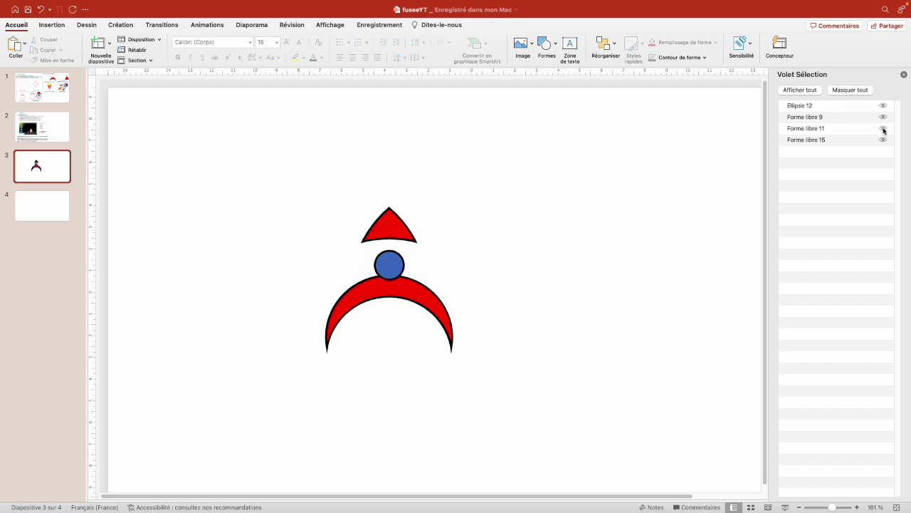
left_click(884, 129)
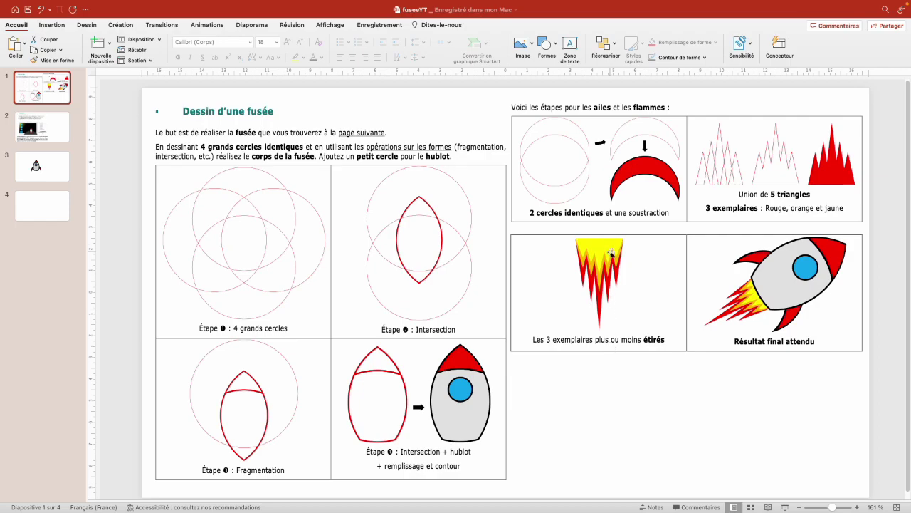
Draw a row of blue triangles beside the rocket, stretching some taller than others
left_click(42, 166)
left_click(547, 48)
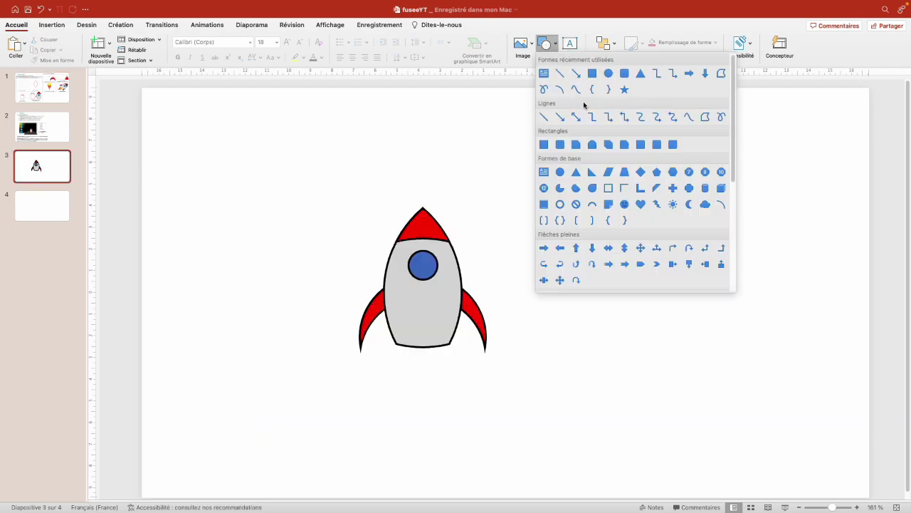
left_click(639, 73)
mouse_move(581, 241)
left_mouse_down()
mouse_move(620, 340)
mouse_move(626, 328)
mouse_move(687, 319)
left_mouse_up()
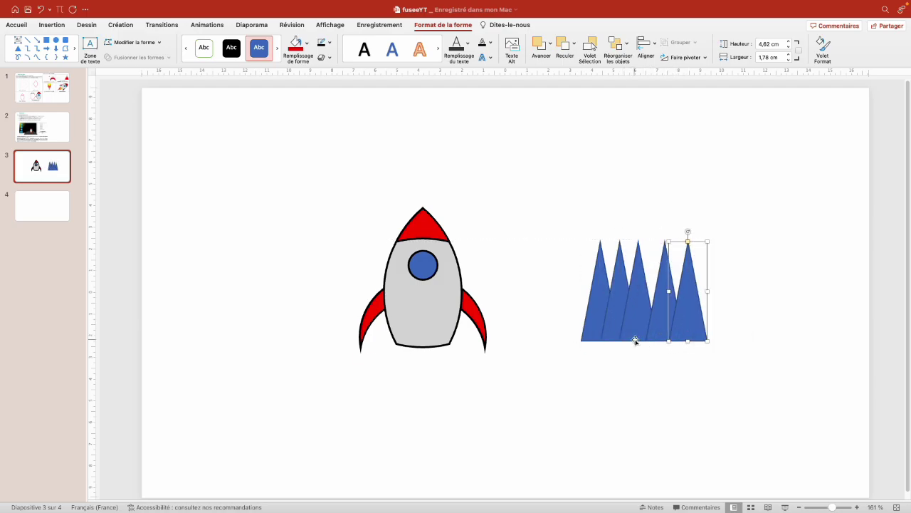
left_click_drag(621, 340, 667, 149)
left_click(668, 295, "shift")
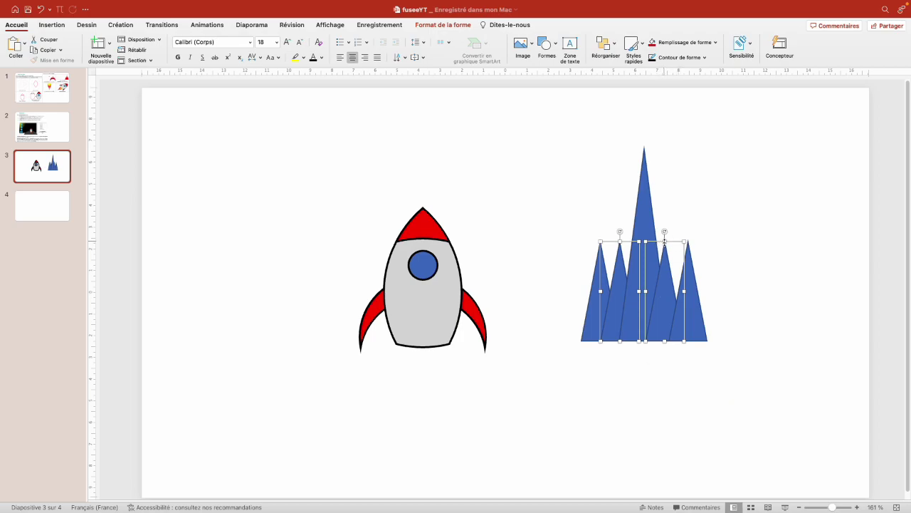
left_click_drag(664, 241, 665, 205)
left_click(745, 318)
Unite all five triangles into one jagged flame shape, then view the instruction slide
left_click_drag(776, 388, 540, 112)
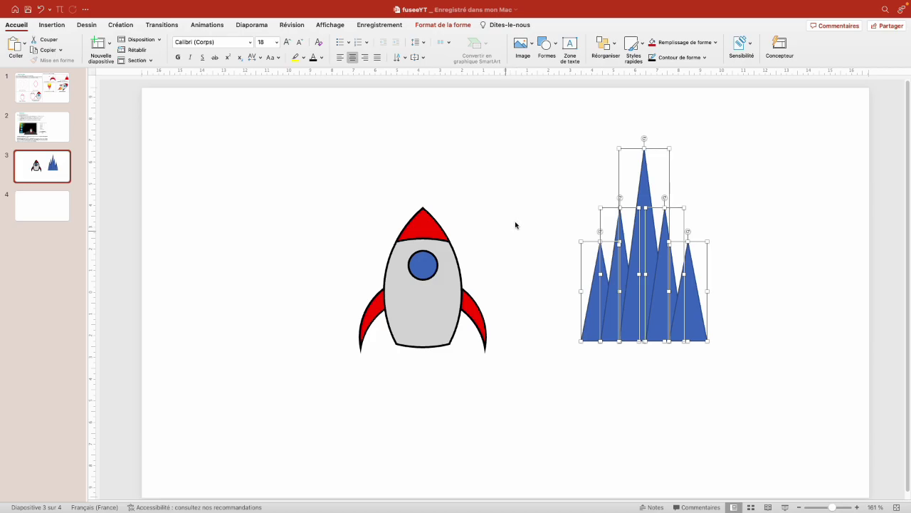
left_click(449, 25)
left_click(141, 57)
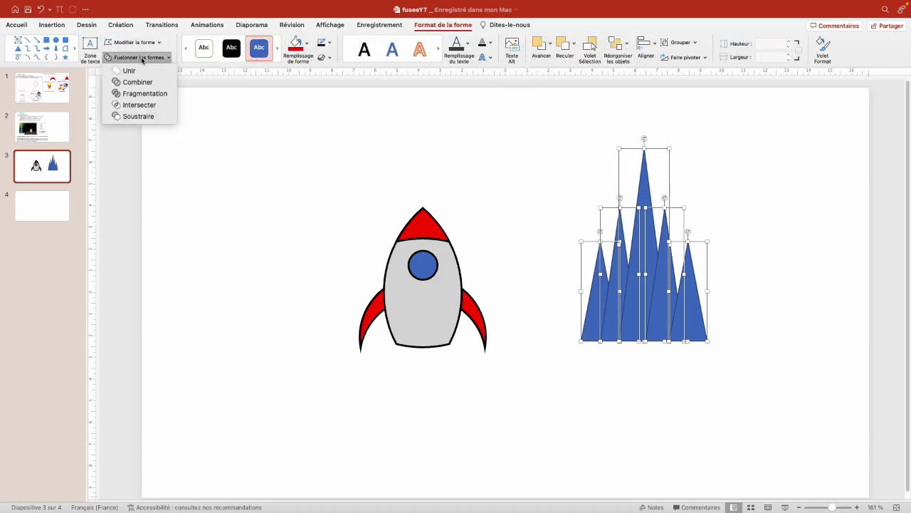
left_click(130, 72)
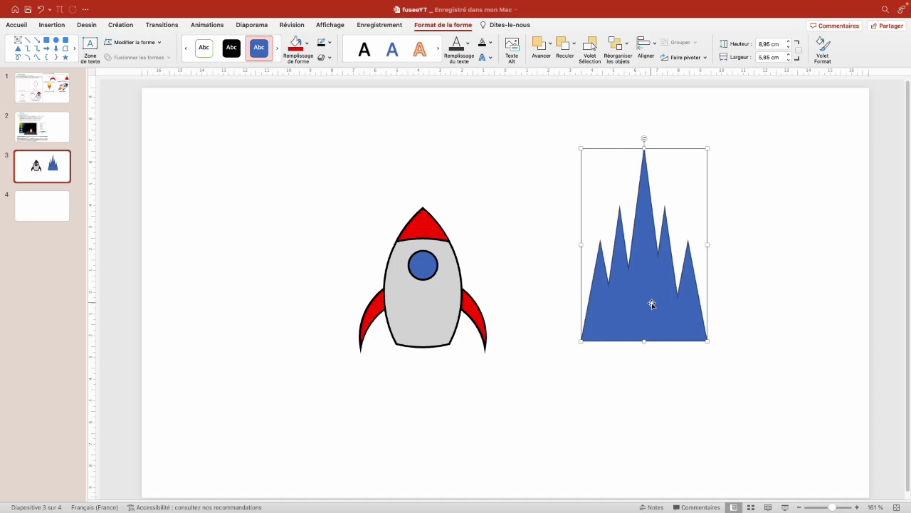
key("Home")
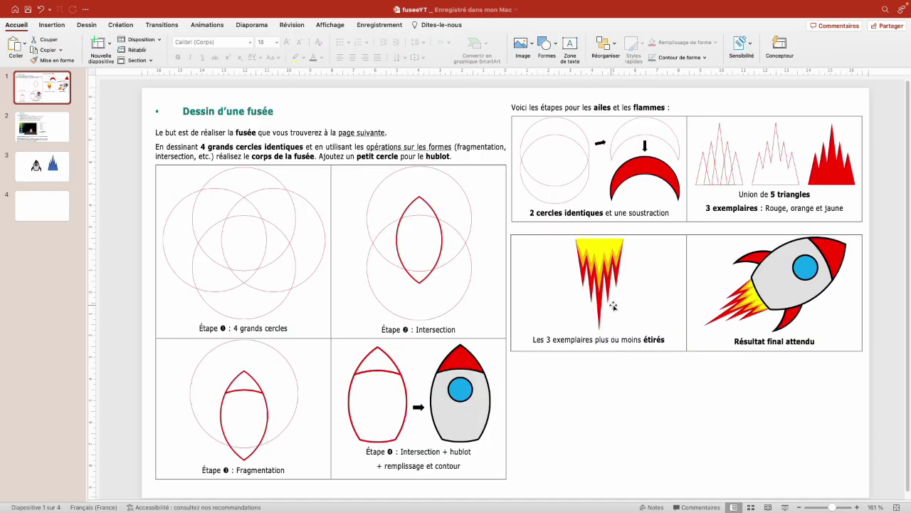
Make overlapping lower copies of the flame and fill the top flame red
left_click(39, 167)
left_click_drag(648, 294, 650, 326)
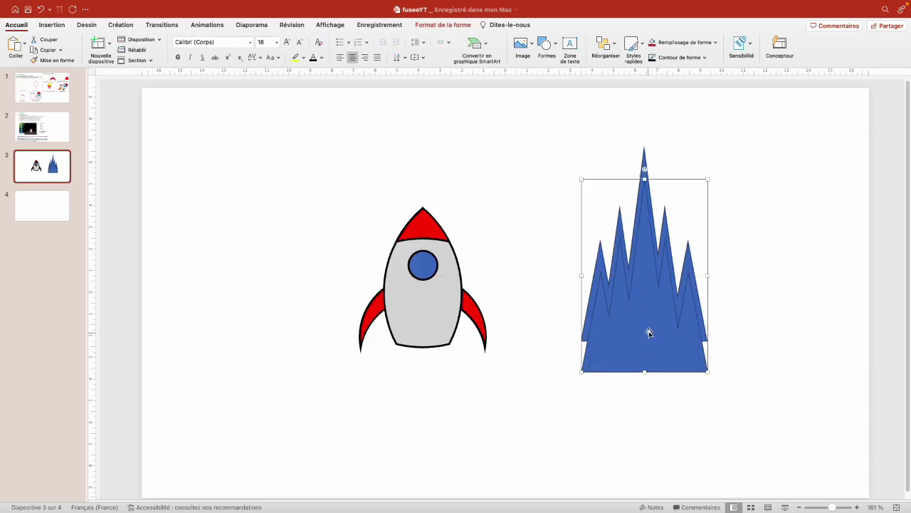
left_click_drag(650, 326, 649, 354)
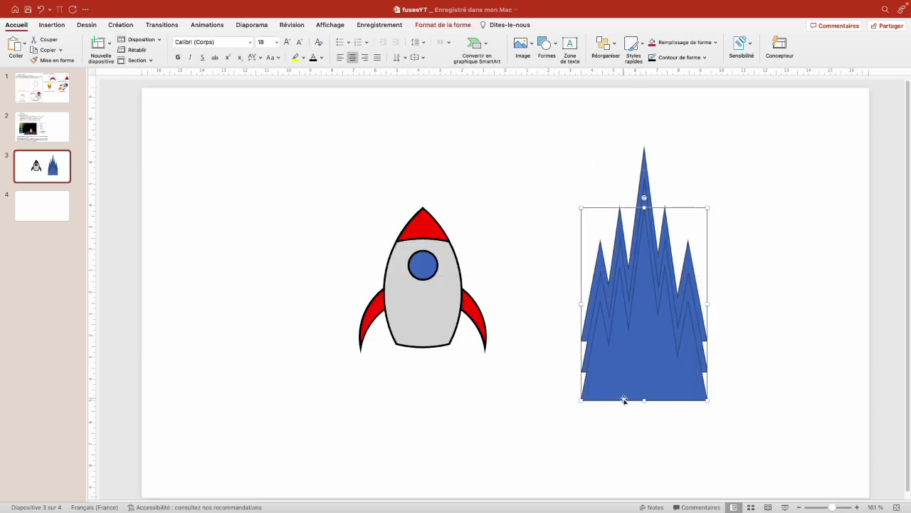
key("shift+Tab")
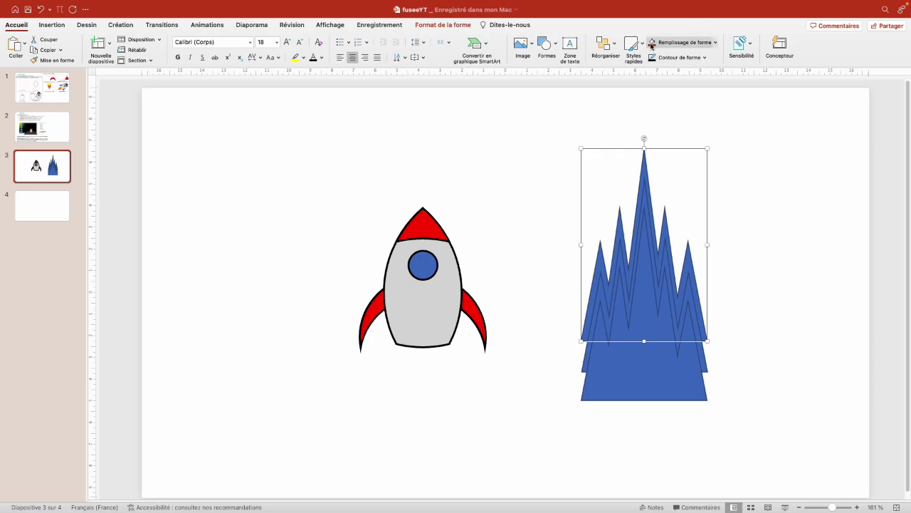
left_click(650, 45)
left_click(715, 42)
left_click(650, 225)
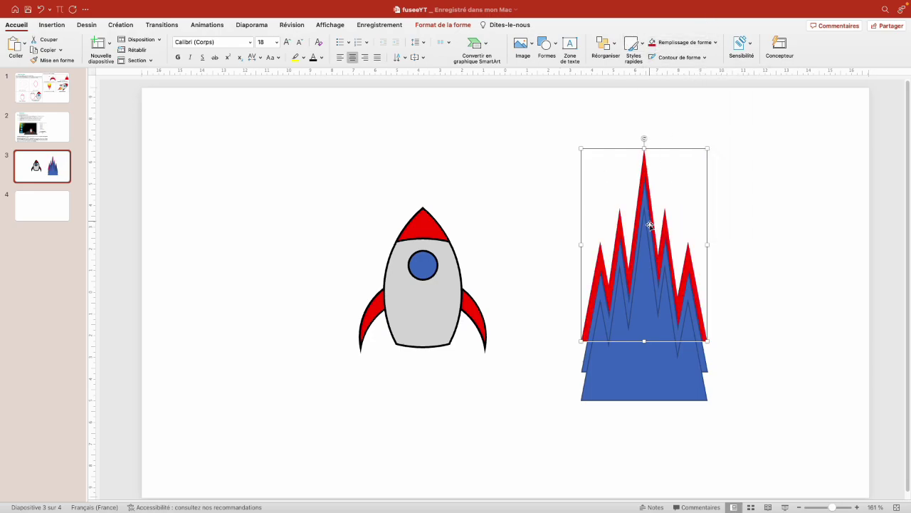
Fill the middle flame orange and the bottom flame yellow, removing the yellow one's outline
left_click(644, 200)
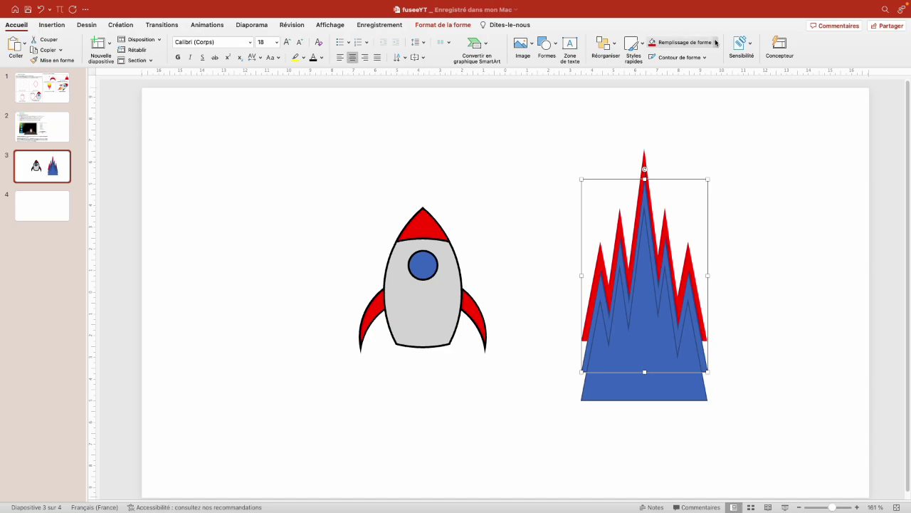
left_click(717, 42)
left_click(673, 148)
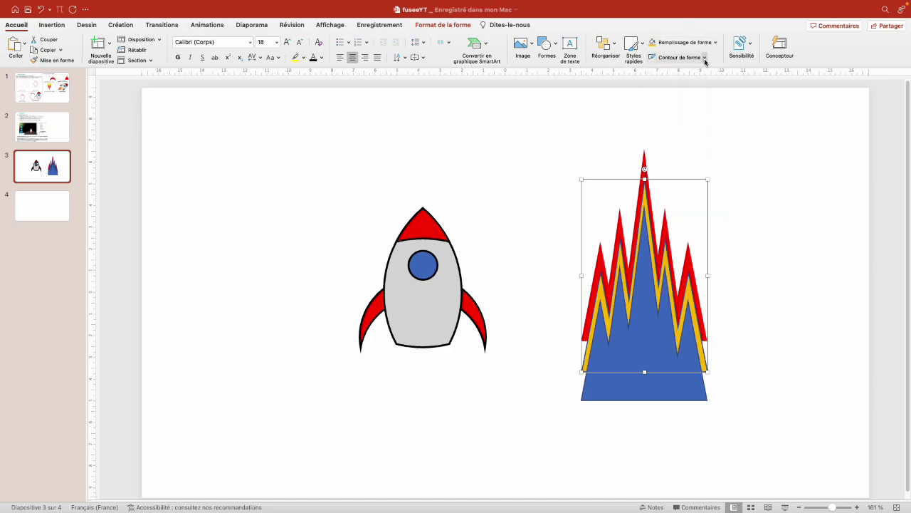
left_click(652, 319)
left_click(715, 42)
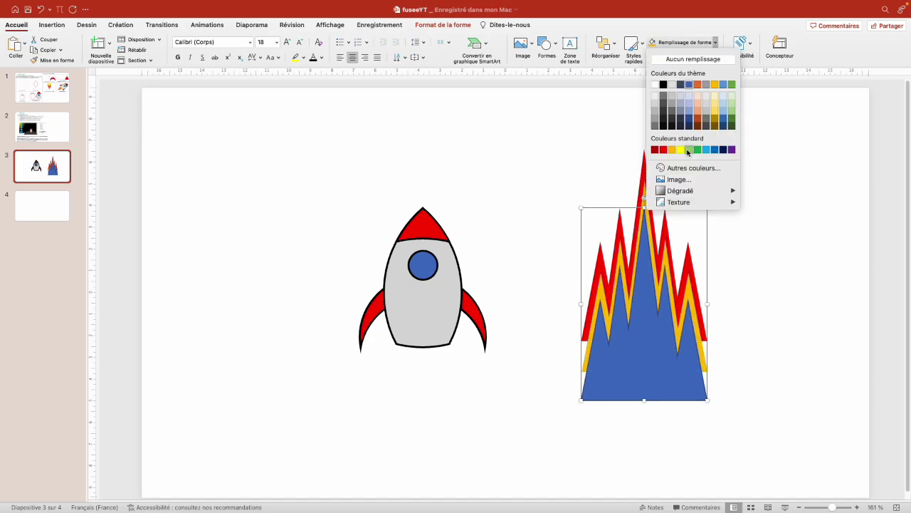
left_click(680, 150)
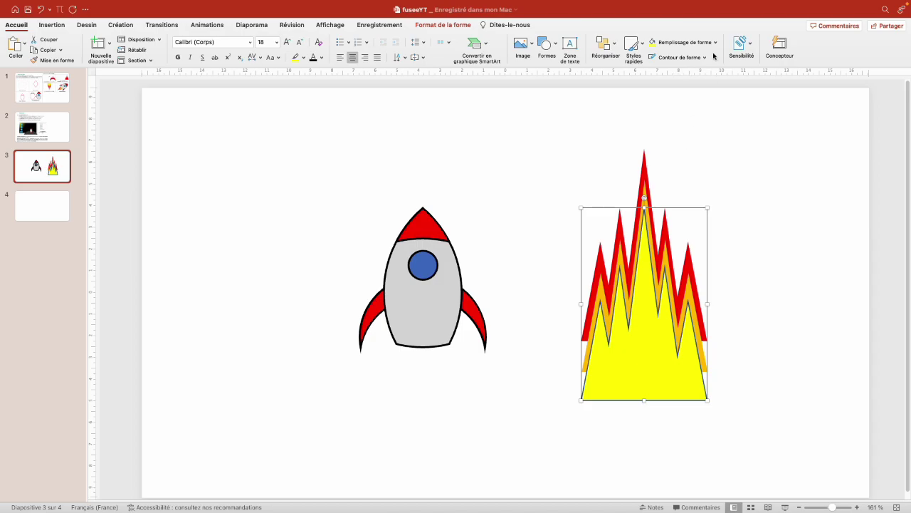
left_click(652, 61)
Shorten the yellow and orange flames from their tops and seat the orange at the yellow's base
left_click_drag(643, 208, 643, 285)
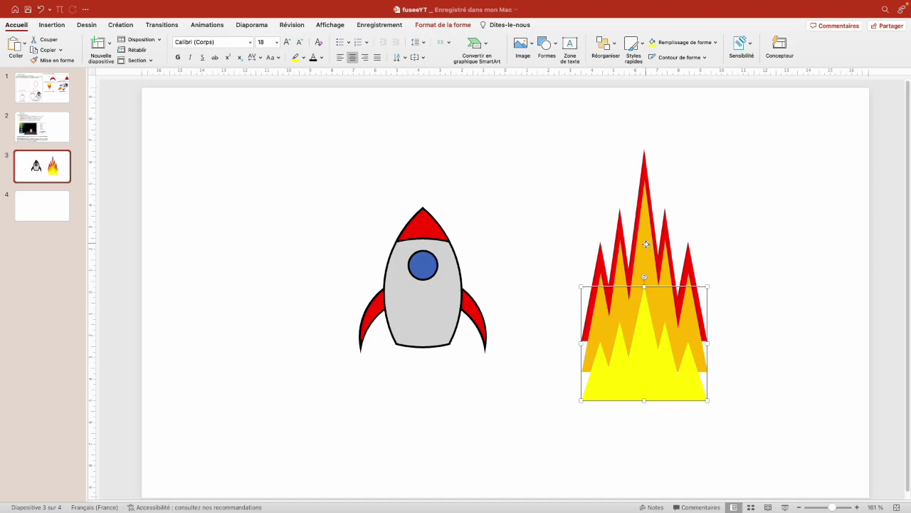
left_click(646, 191)
left_click_drag(645, 181, 644, 242)
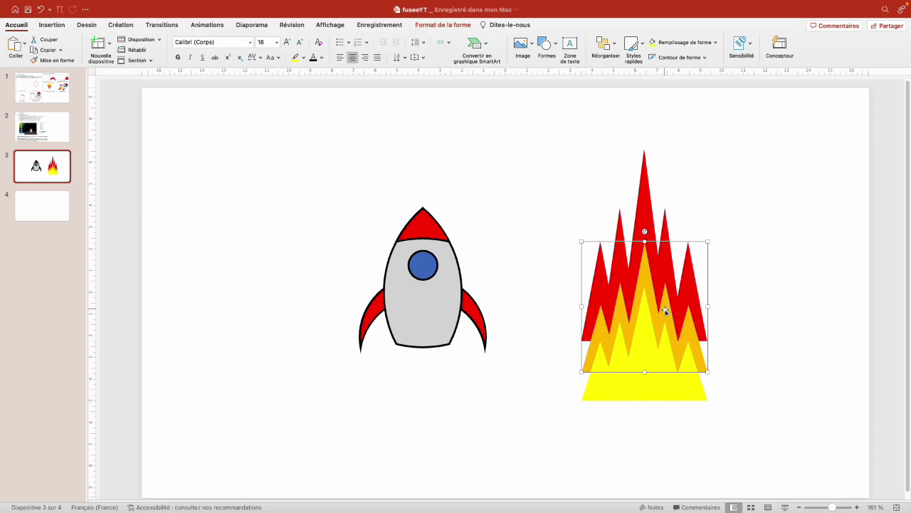
mouse_move(666, 311)
left_mouse_down()
mouse_move(663, 335)
mouse_move(663, 309)
left_mouse_up()
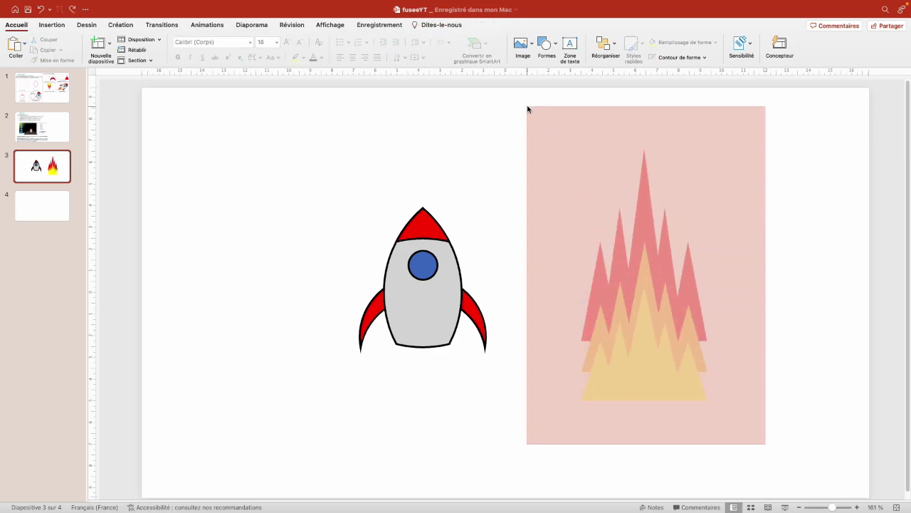
Align the red, orange and yellow flame layers along their bottom edges
left_click_drag(772, 443, 527, 116)
left_click(610, 48)
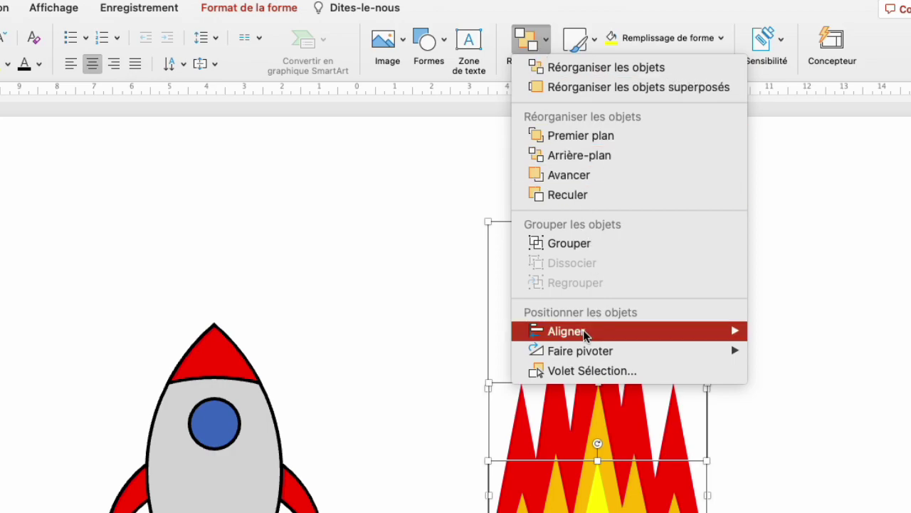
mouse_move(585, 335)
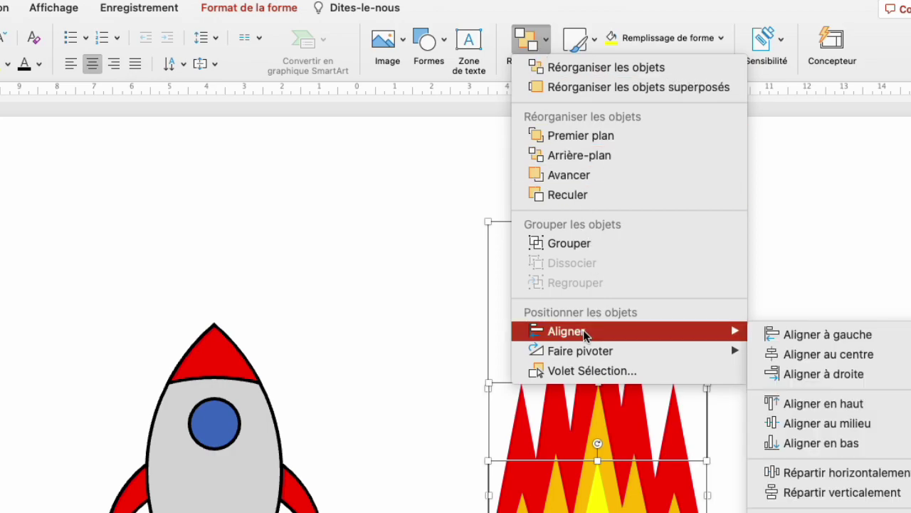
left_click(854, 449)
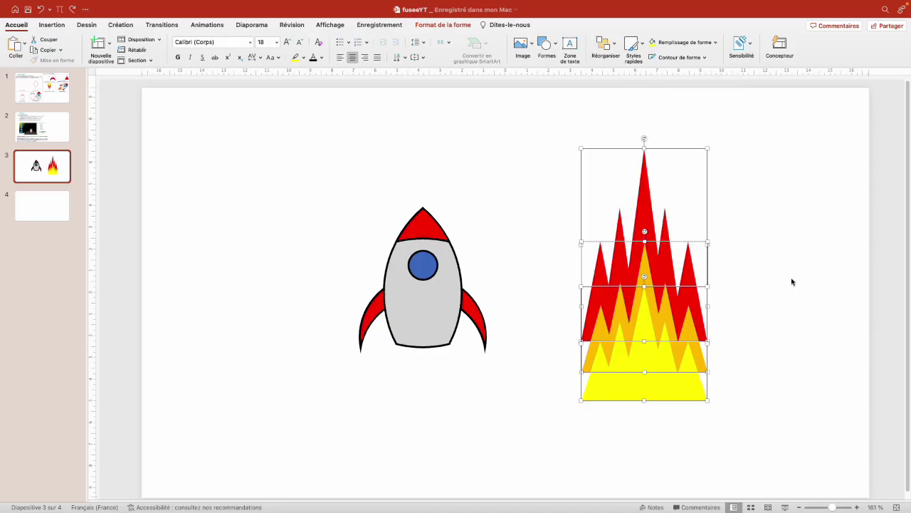
Adjust the red flame's height and stretch the orange flame taller
left_click_drag(644, 285, 647, 310)
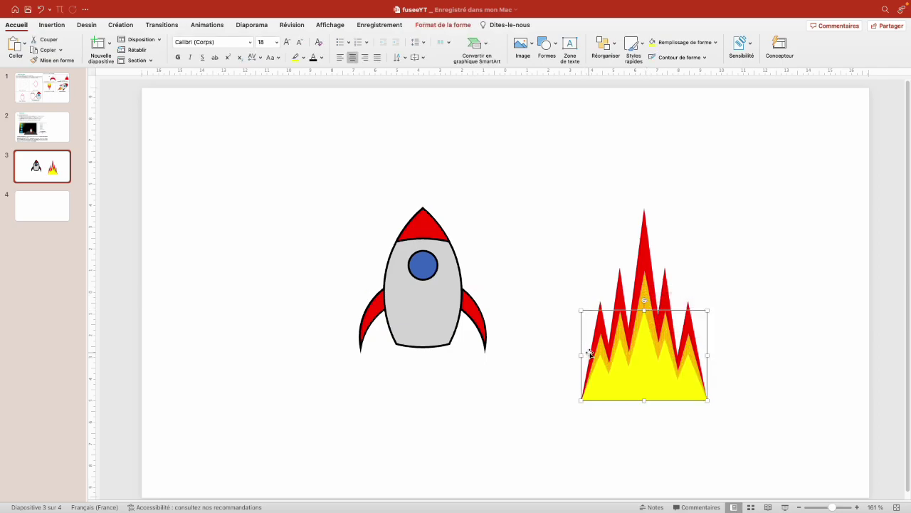
left_click(640, 246)
left_click(647, 282)
left_click_drag(645, 270, 645, 255)
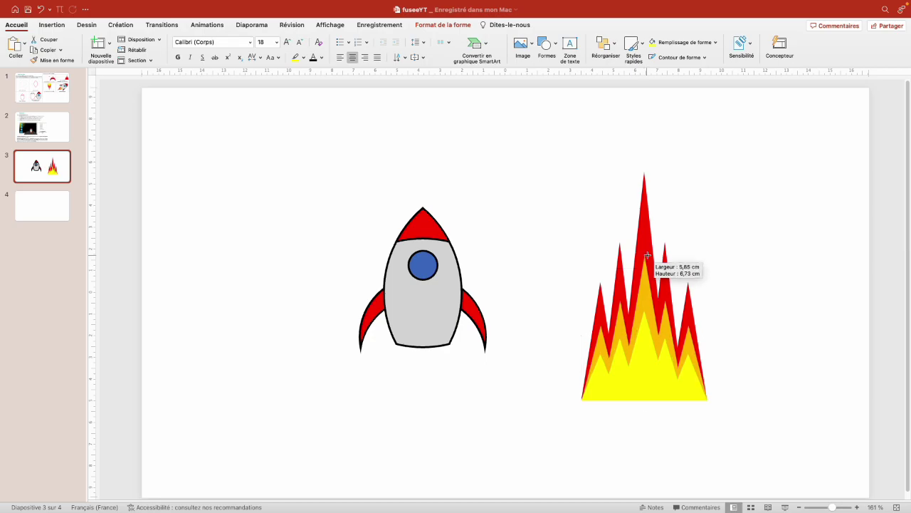
Group the three flame layers into a single object
left_click(727, 263)
left_click_drag(552, 142, 744, 443)
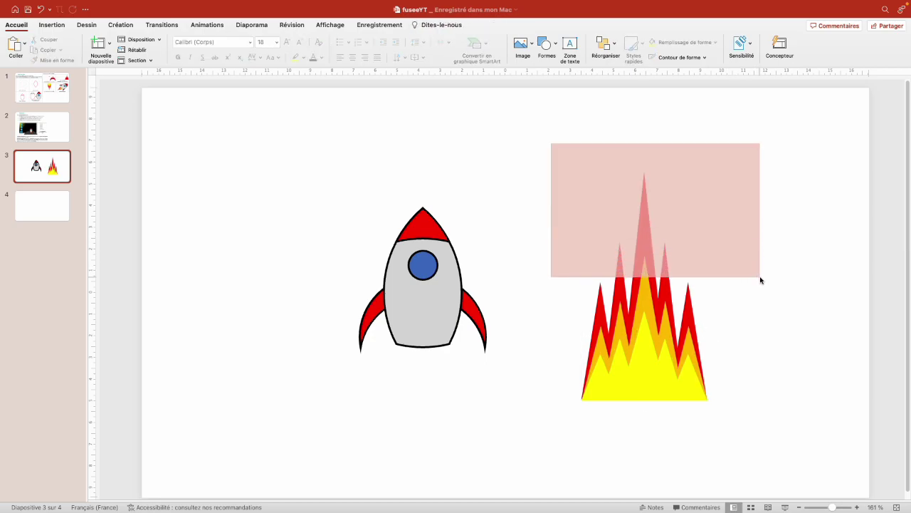
right_click(648, 236)
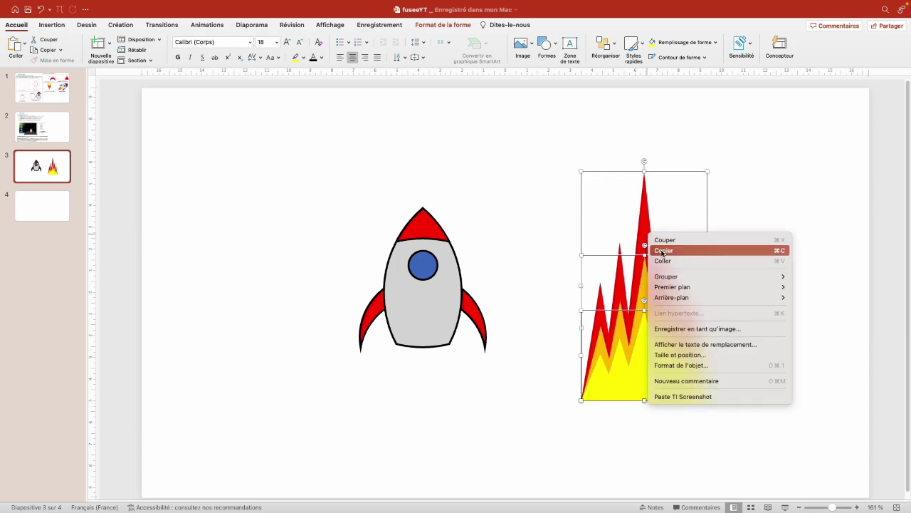
mouse_move(668, 281)
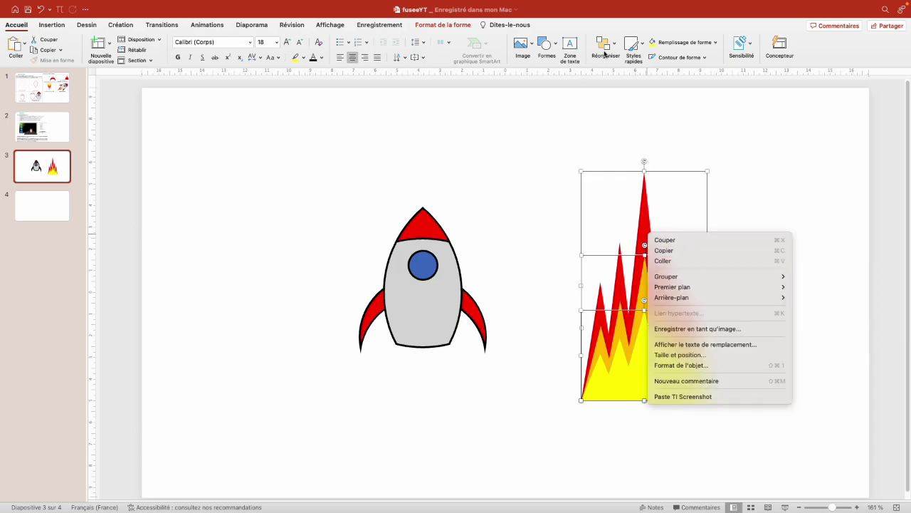
left_click(611, 51)
left_click(605, 46)
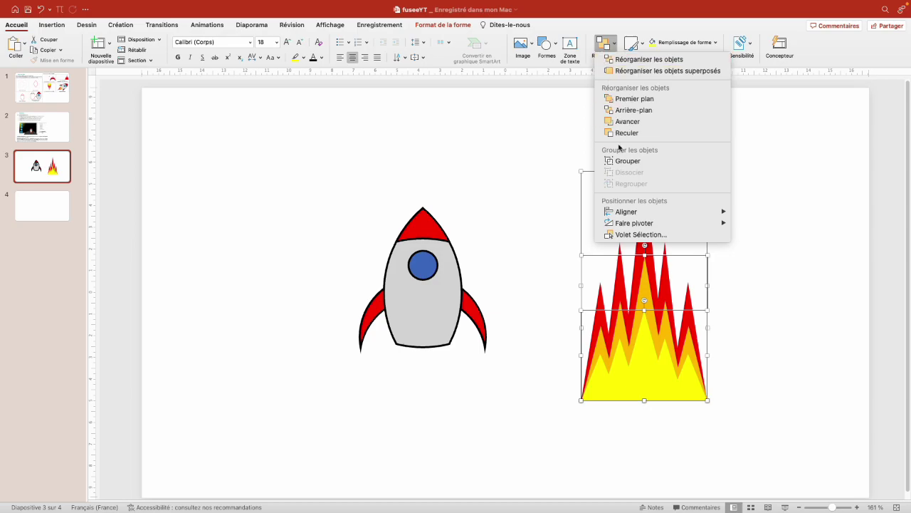
left_click(622, 161)
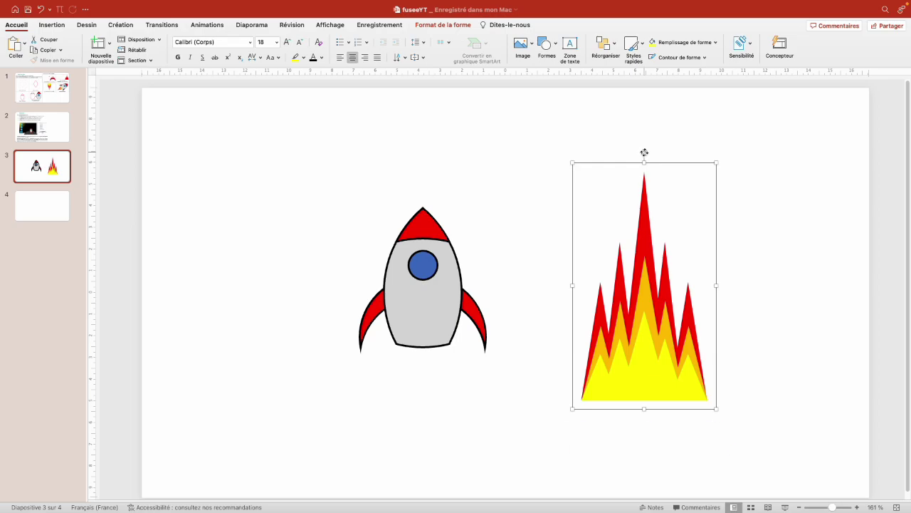
Rotate the flame group 180° and move it beneath the rocket's body
mouse_move(644, 153)
left_mouse_down("shift")
mouse_move(744, 293)
mouse_move(634, 337)
left_mouse_up("shift")
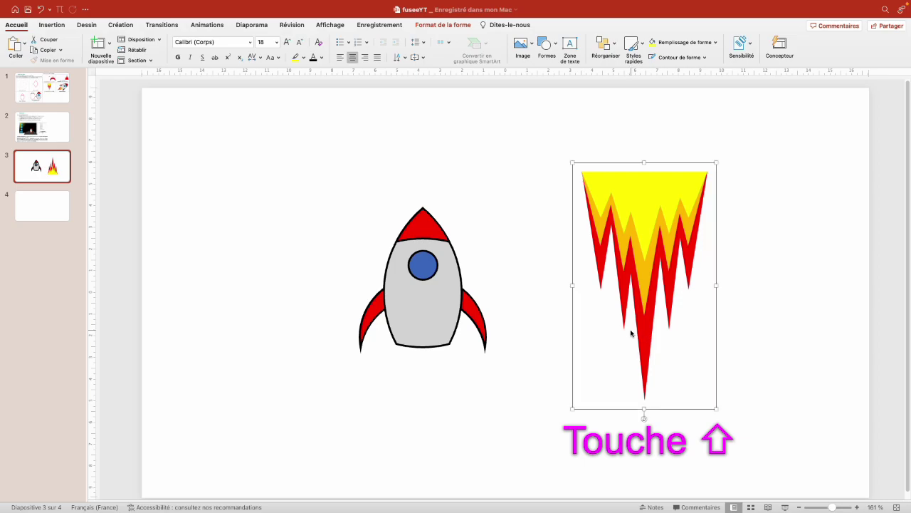
mouse_move(715, 163)
left_mouse_down()
mouse_move(520, 266)
mouse_move(457, 358)
left_mouse_up()
left_click(604, 44)
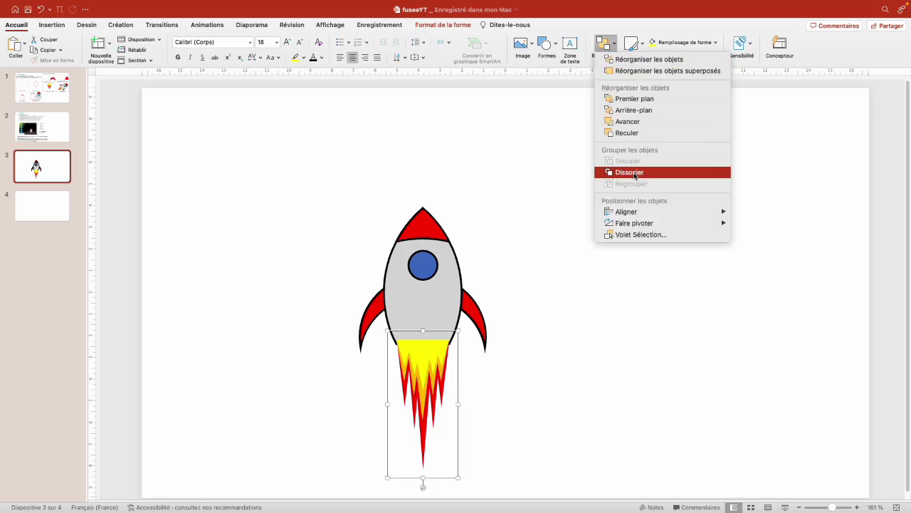
In the Selection pane, send the flame group behind the rocket pieces
left_click(642, 236)
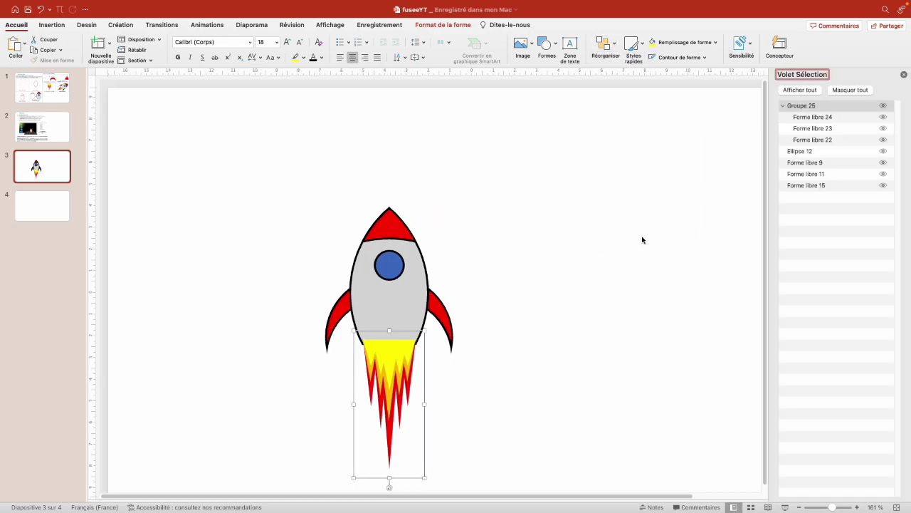
left_click(808, 117)
left_click(808, 129)
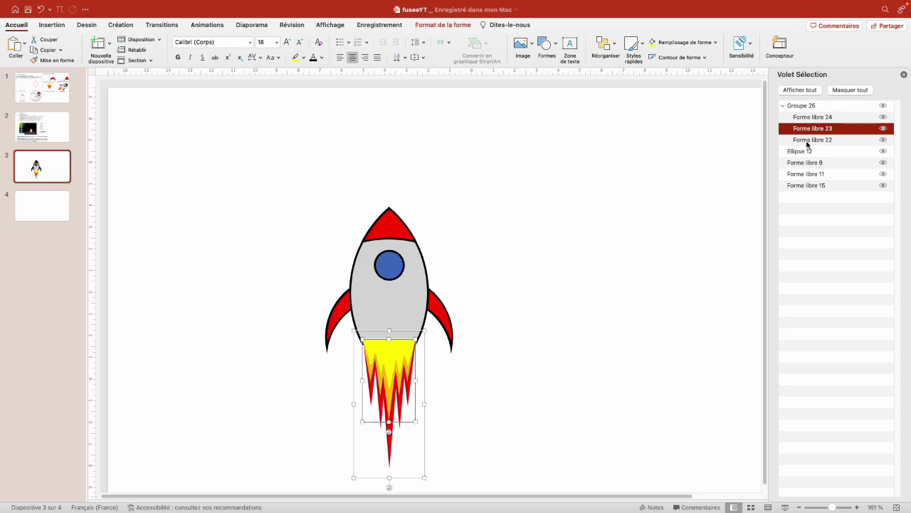
left_click_drag(803, 107, 833, 203)
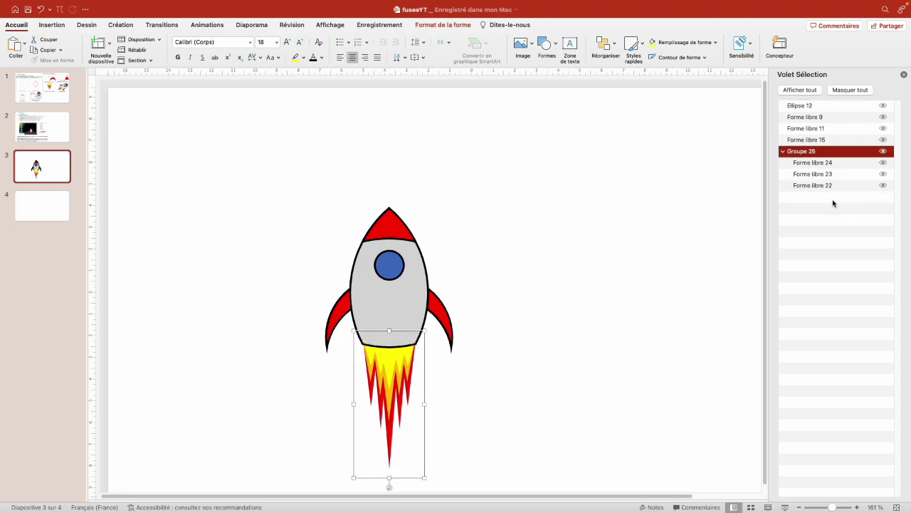
Group the rocket and flame shapes and rename the group 'fusée'
left_click_drag(285, 169, 514, 487)
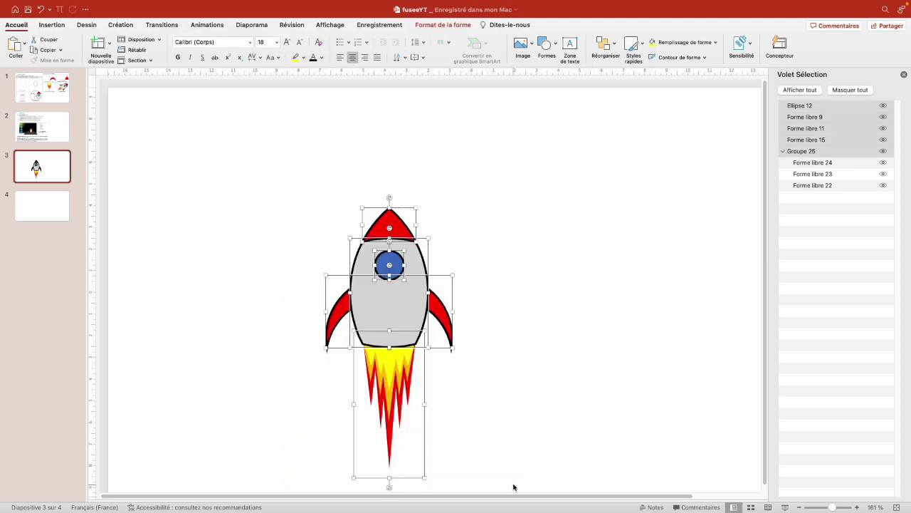
left_click(605, 44)
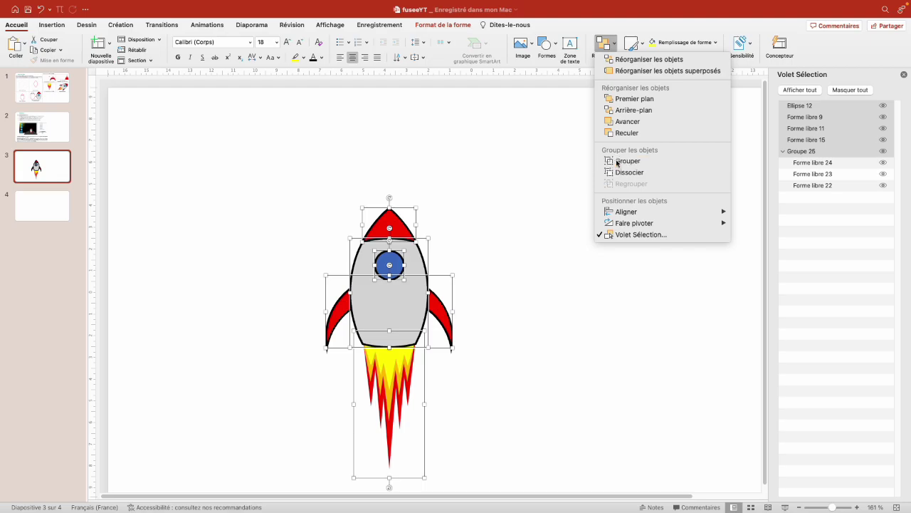
left_click(618, 161)
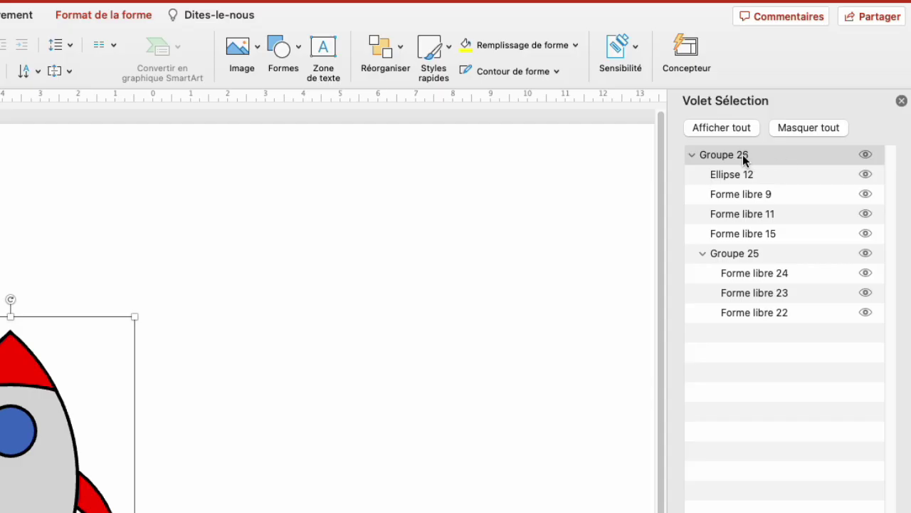
double_click(743, 155)
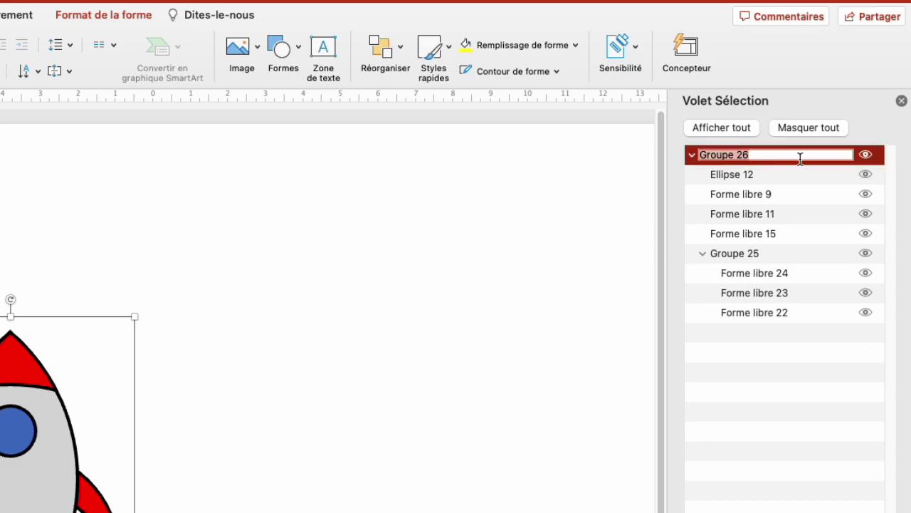
type("fus")
type("e")
key("Return")
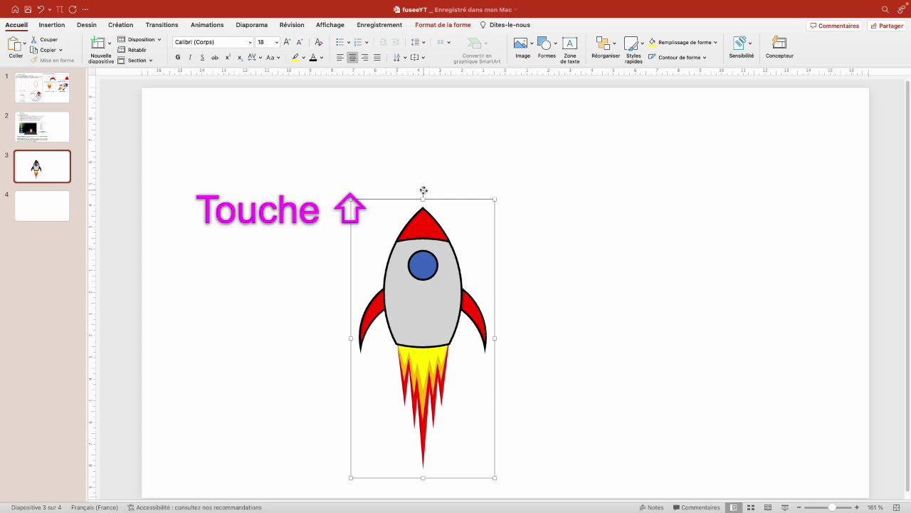
Tilt the rocket 45° clockwise, review the animation instructions, then go to blank slide 4
mouse_move(424, 190)
left_mouse_down()
mouse_move(542, 213)
mouse_move(543, 229)
left_mouse_up()
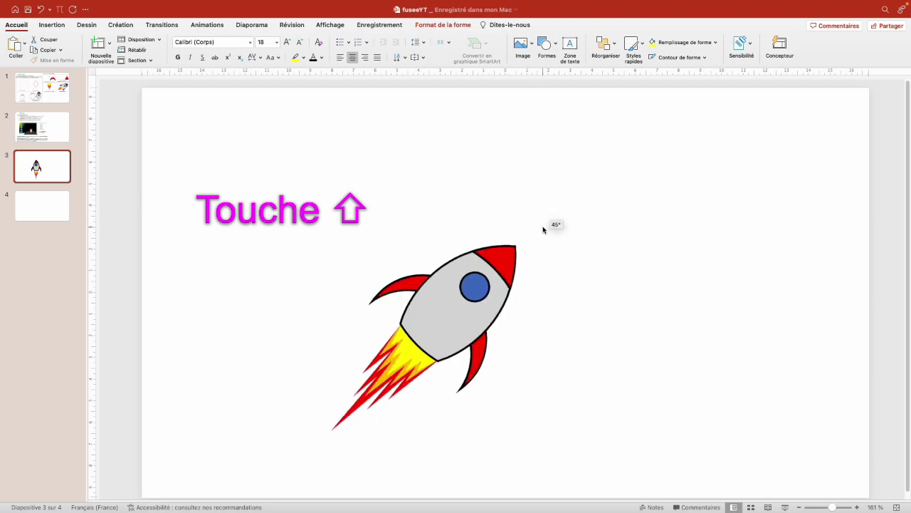
left_click_drag(543, 230, 544, 229)
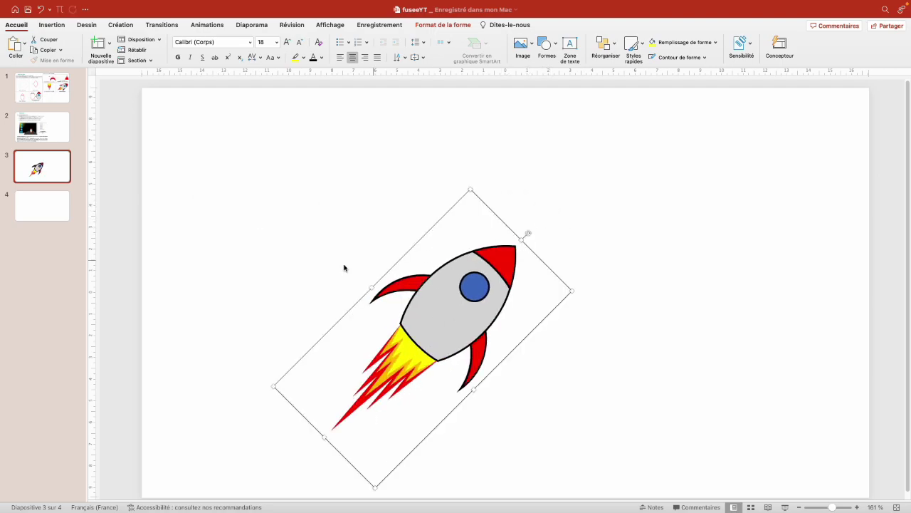
left_click(42, 128)
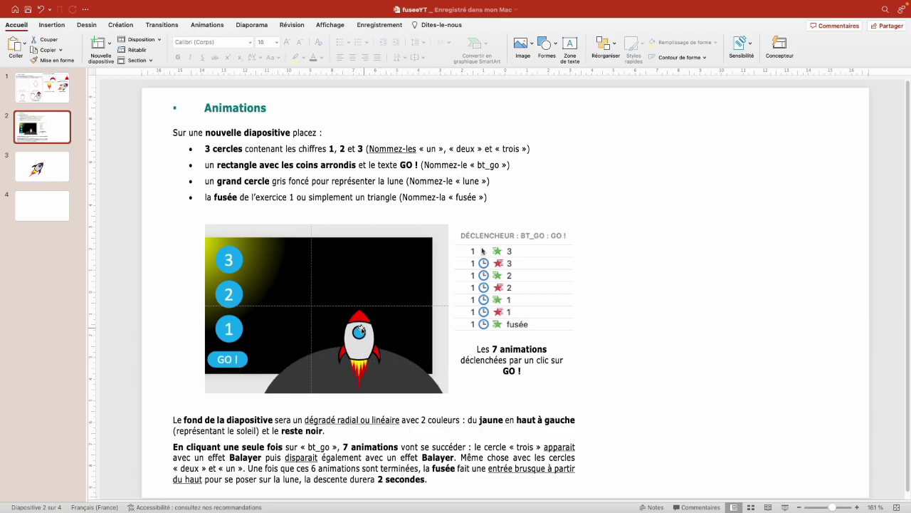
left_click(64, 203)
Draw a blue circle near the top-left of slide 4 containing the number 3 at 54 pt
left_click(545, 45)
left_click(608, 74)
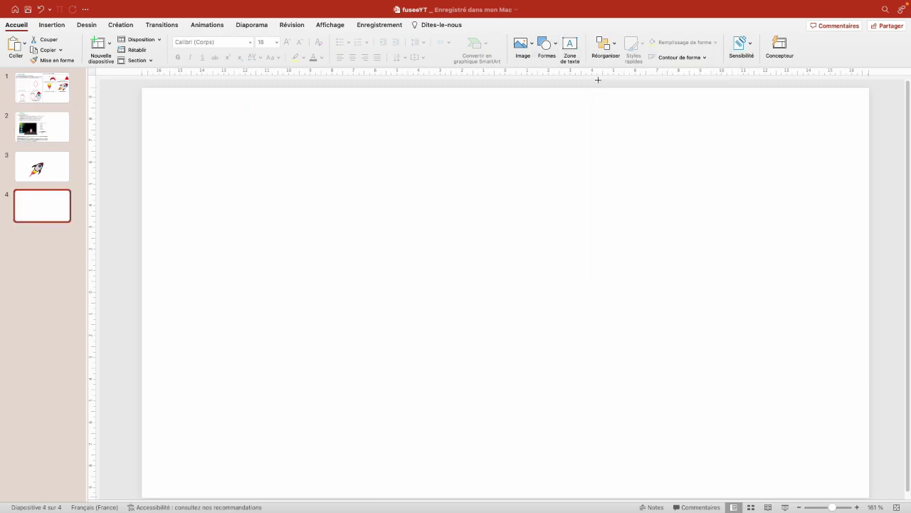
left_click_drag(281, 134, 353, 172)
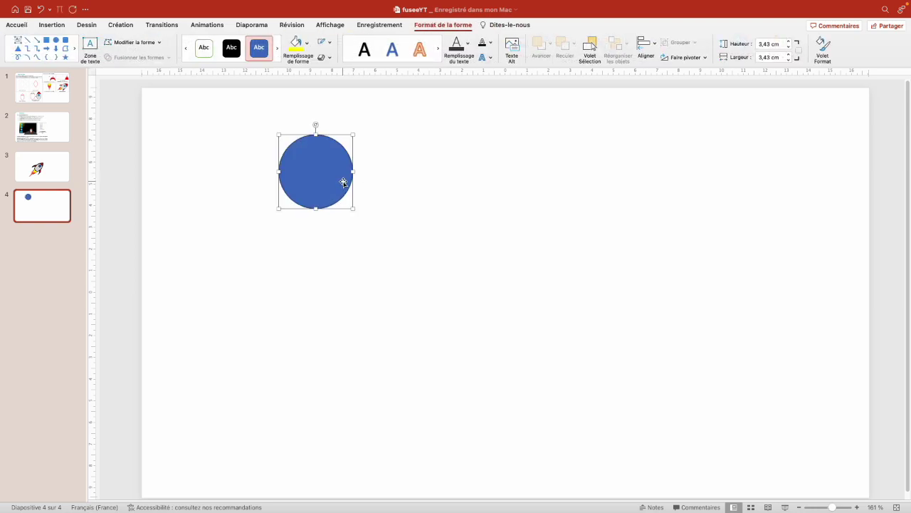
type("3")
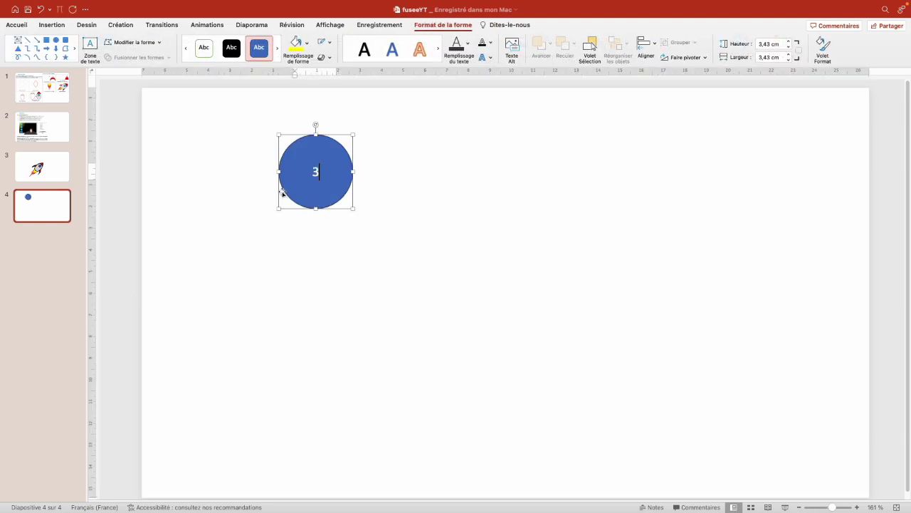
left_click(328, 206)
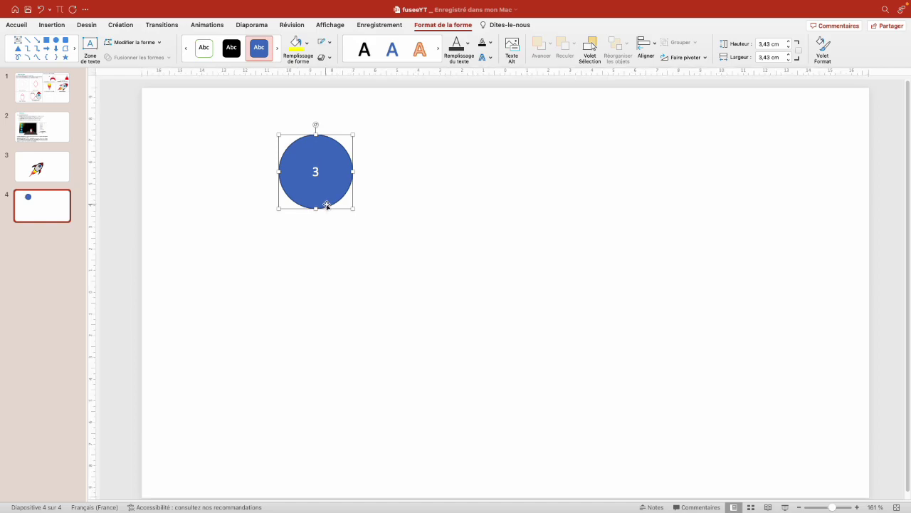
left_click(17, 25)
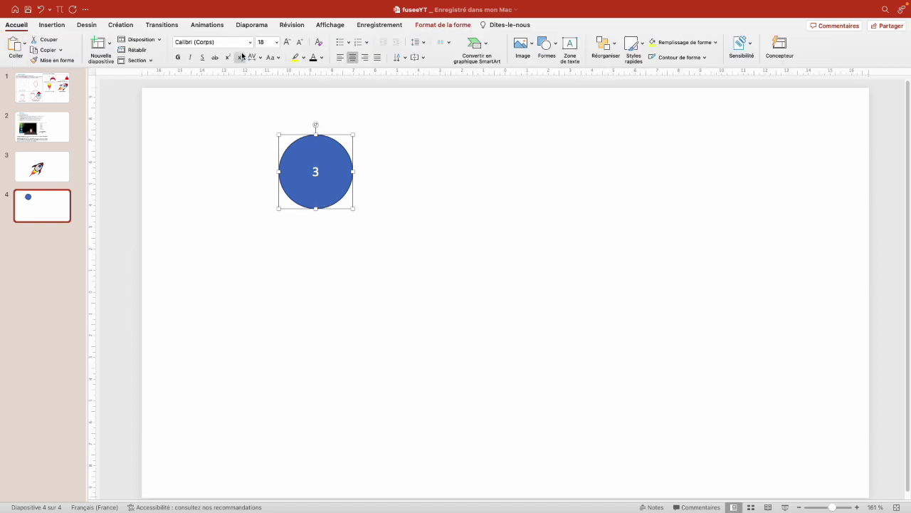
left_click(287, 43)
left_click(288, 43)
left_click(288, 44)
left_click(288, 43)
left_click(288, 43)
left_click(288, 43)
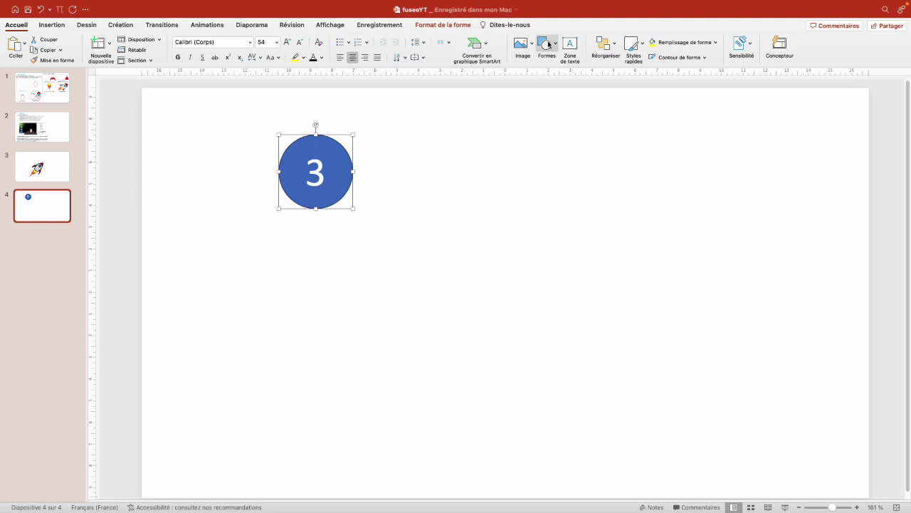
left_click(547, 44)
left_click(608, 71)
Draw a second, larger circle and give it a radial gradient fill
left_click_drag(514, 142, 649, 247)
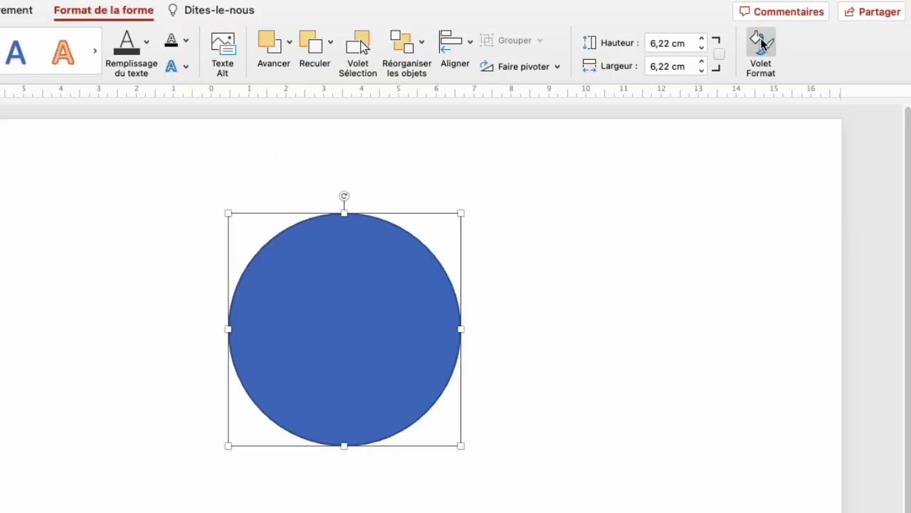
left_click(762, 43)
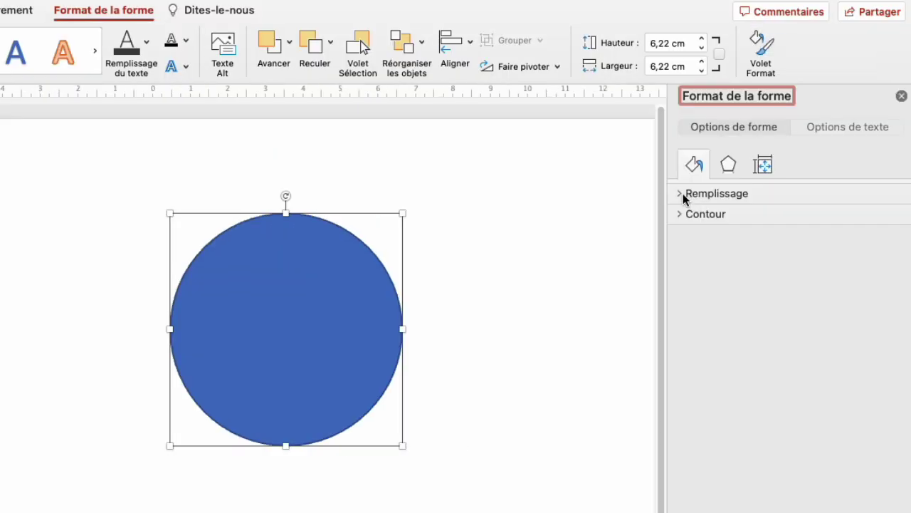
left_click(684, 196)
left_click(687, 251)
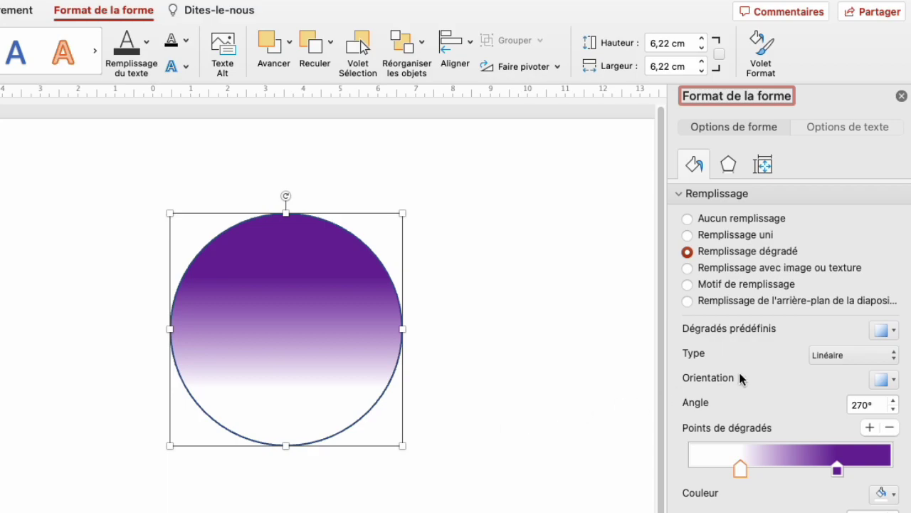
left_click(832, 356)
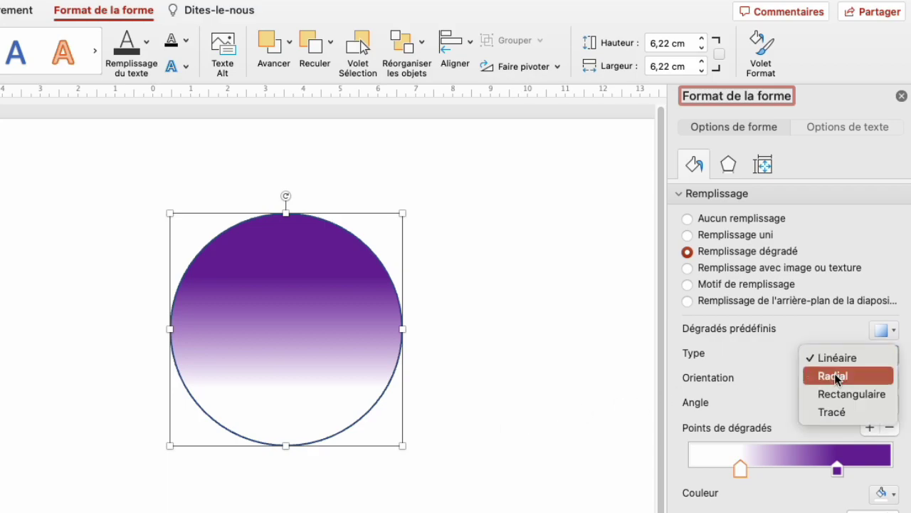
left_click(834, 374)
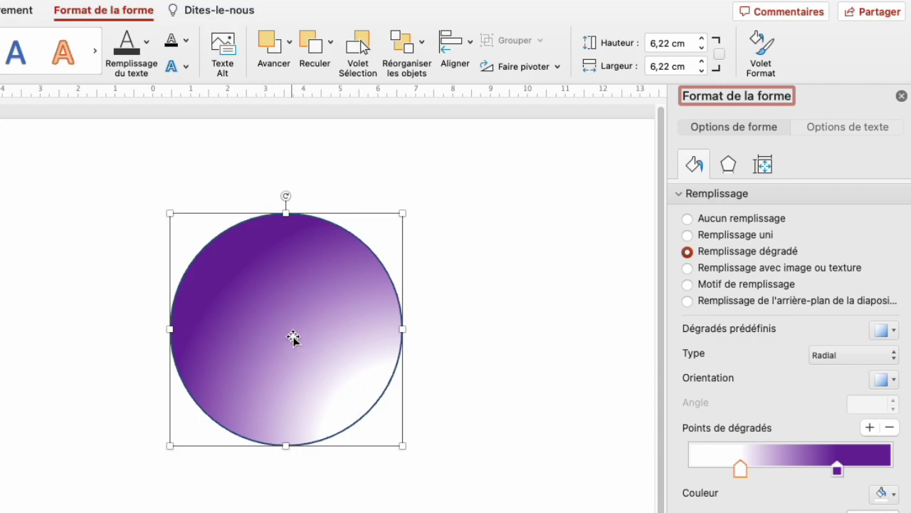
Centre the radial gradient, nudge the white stop left, and remove the circle's outline
left_click(887, 380)
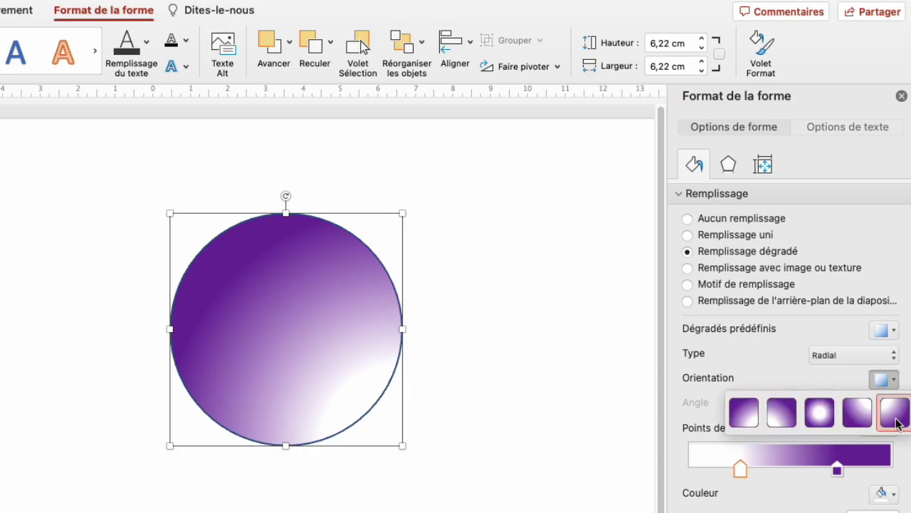
left_click(821, 414)
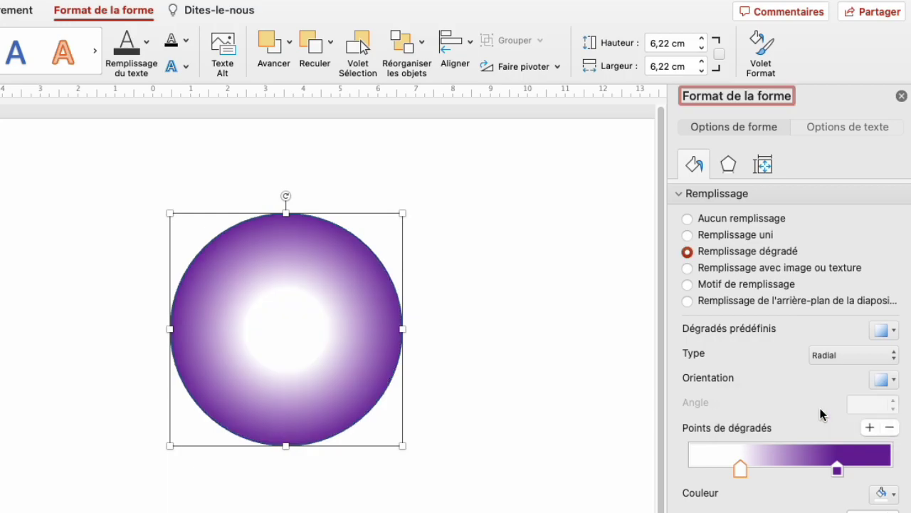
mouse_move(741, 468)
left_mouse_down()
mouse_move(711, 464)
mouse_move(727, 467)
left_mouse_up()
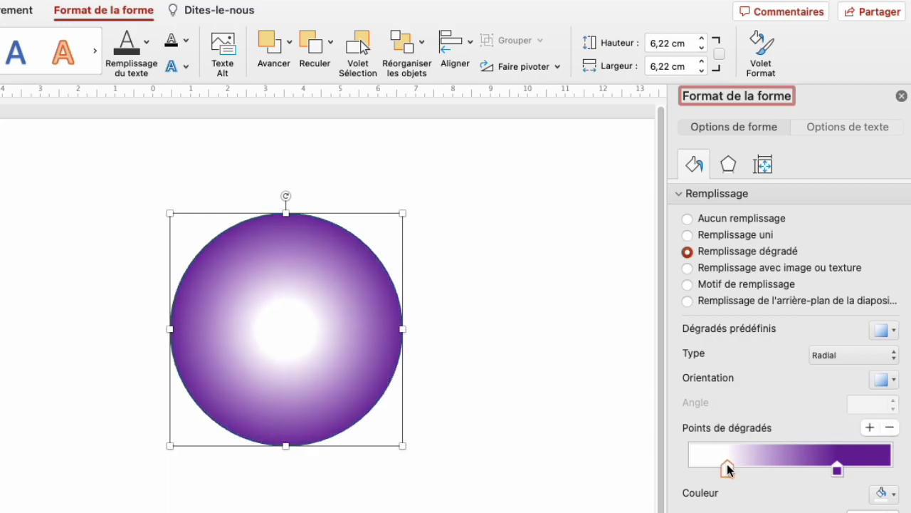
left_click(838, 469)
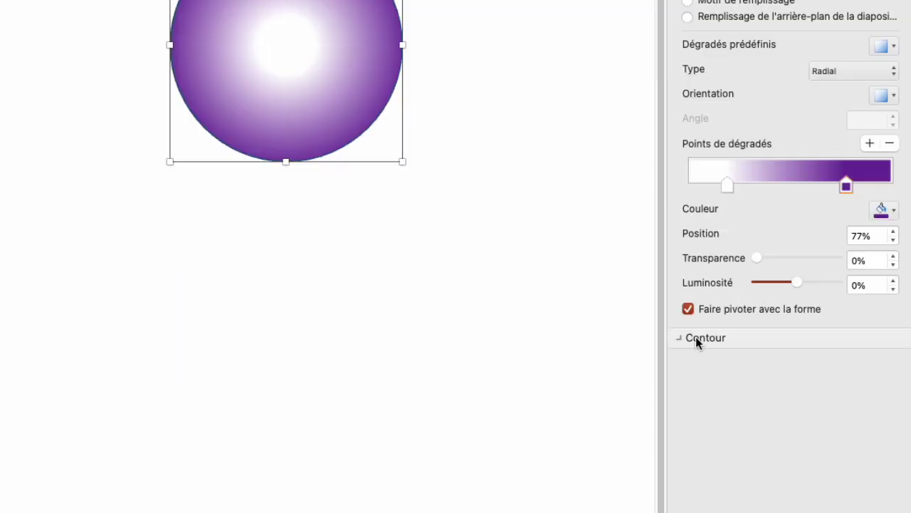
left_click(696, 337)
left_click(714, 367)
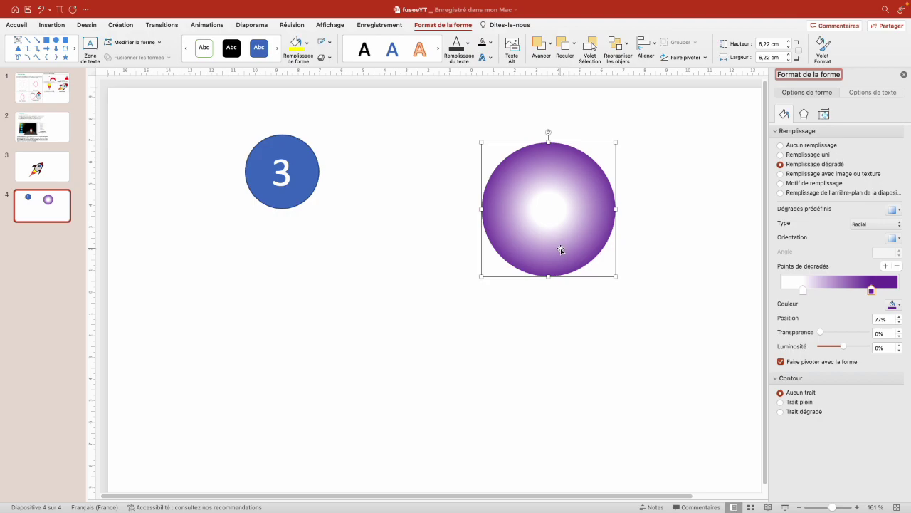
Duplicate the sphere with a downward linear gradient whose dark stop is 100% transparent
left_click_drag(558, 248, 616, 351)
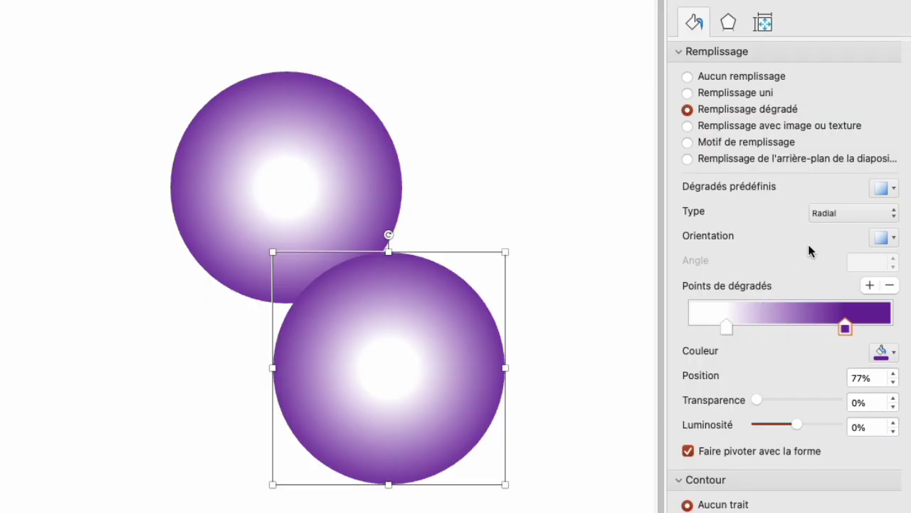
left_click(839, 214)
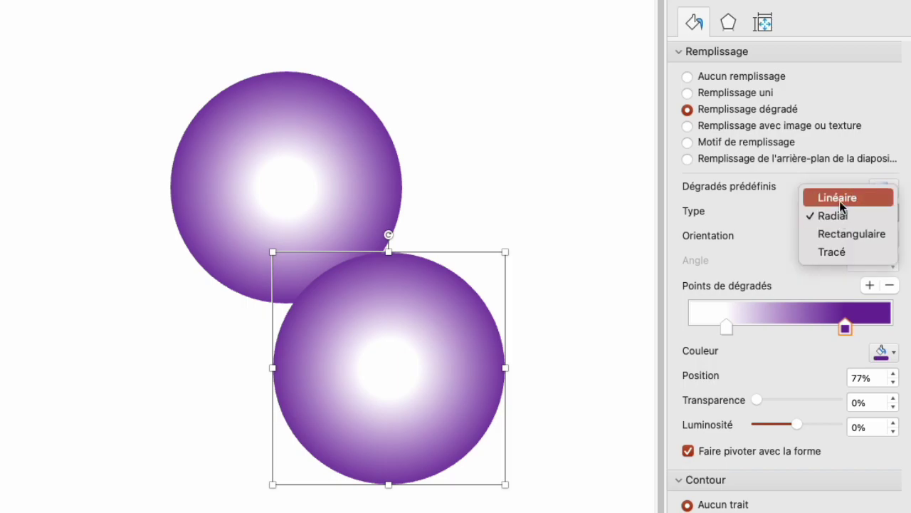
left_click(839, 201)
left_click(886, 239)
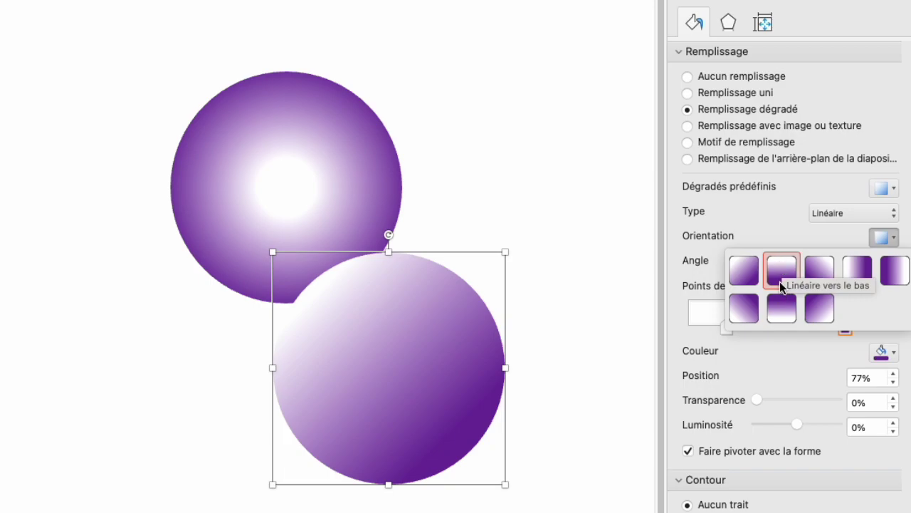
left_click(779, 281)
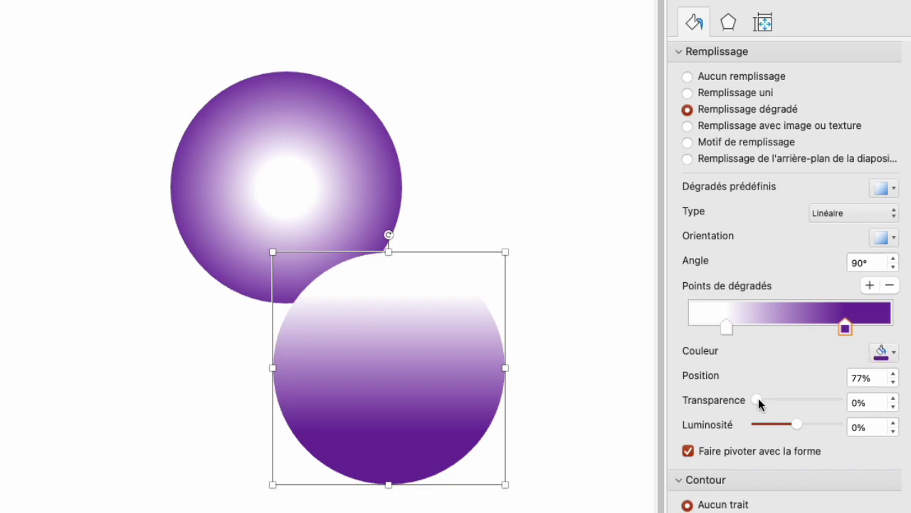
left_click_drag(758, 398, 844, 404)
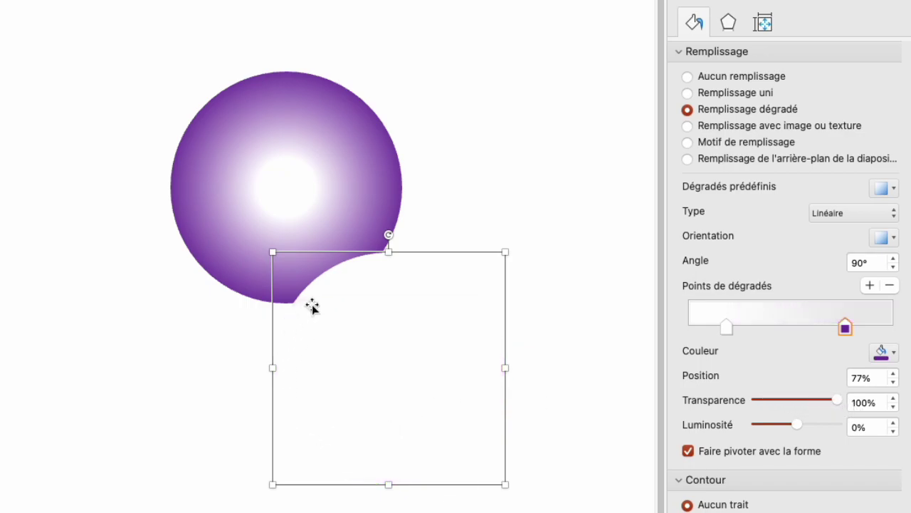
Shrink the faded copy to about 4,35 cm and centre it over the sphere
mouse_move(417, 321)
left_mouse_down()
mouse_move(329, 258)
mouse_move(287, 87)
left_mouse_up()
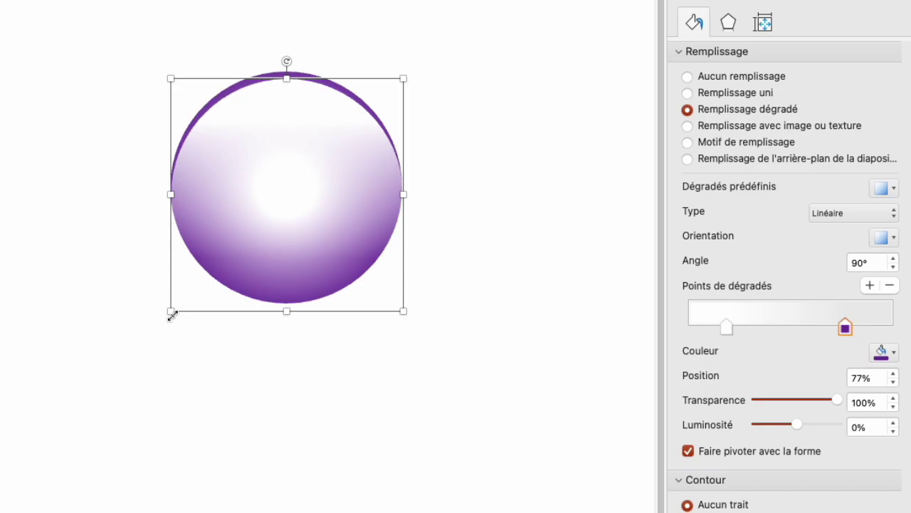
left_click_drag(171, 314, 242, 238)
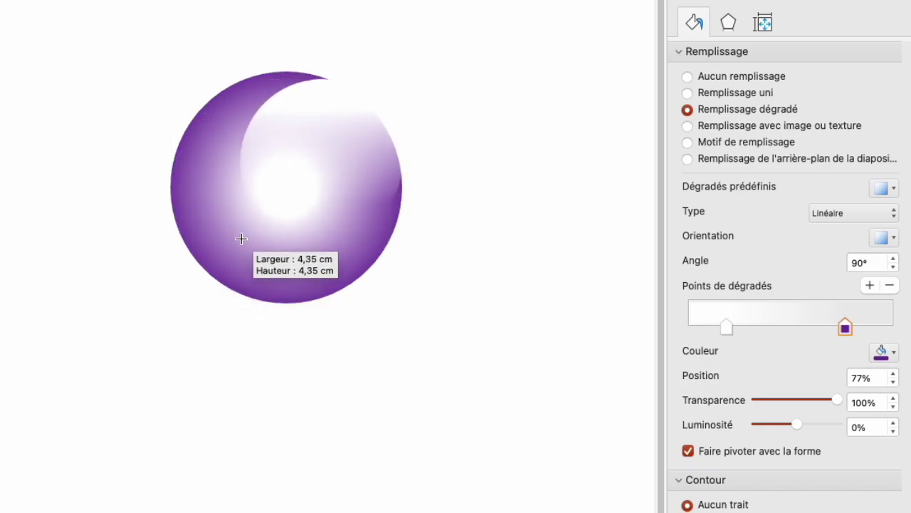
left_click_drag(330, 187, 298, 176)
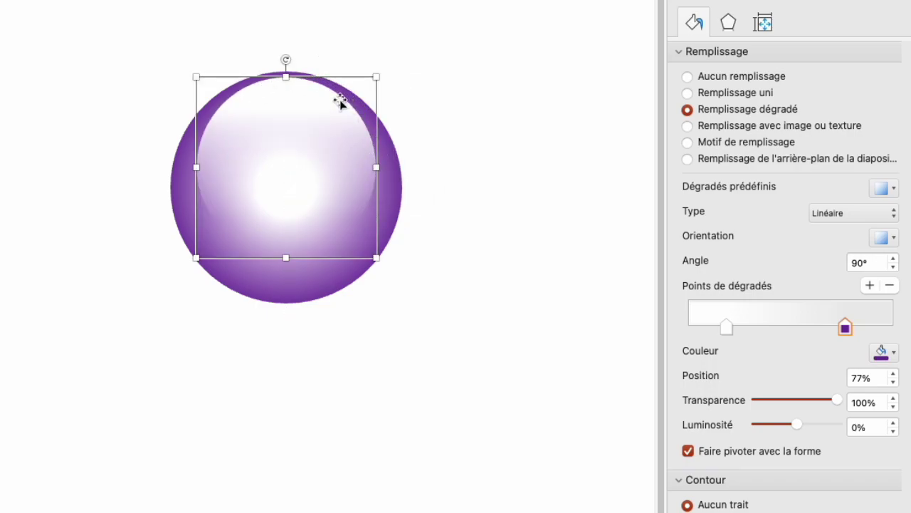
Give the highlight circle a 6 pt soft edge, then reselect the outer sphere
left_click(732, 29)
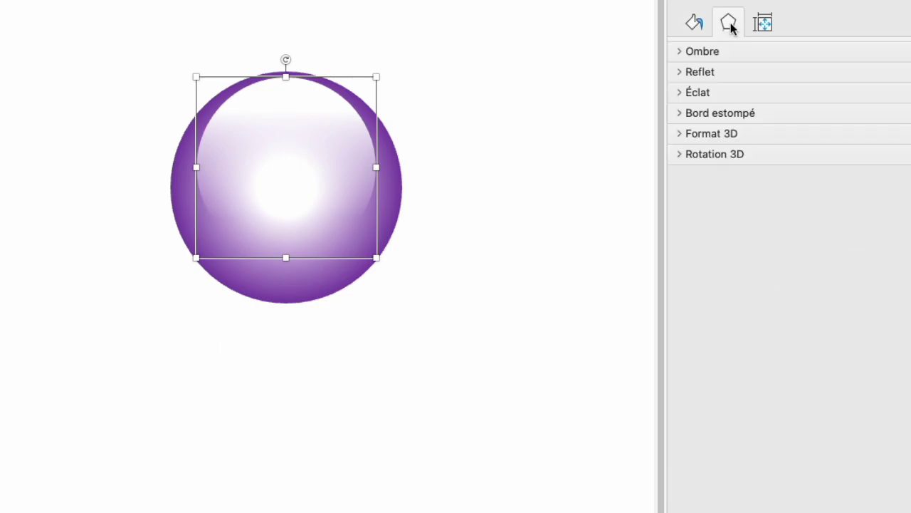
left_click(680, 114)
left_click_drag(753, 165, 761, 166)
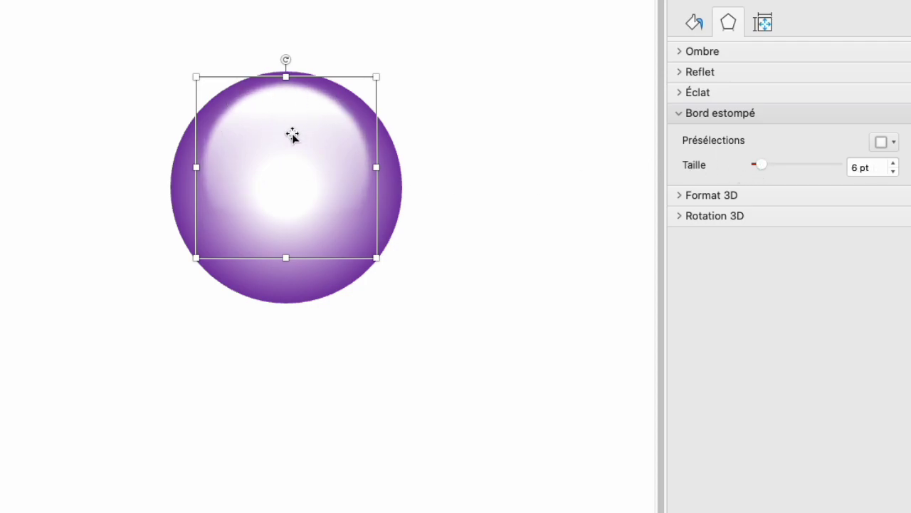
left_click_drag(294, 138, 293, 135)
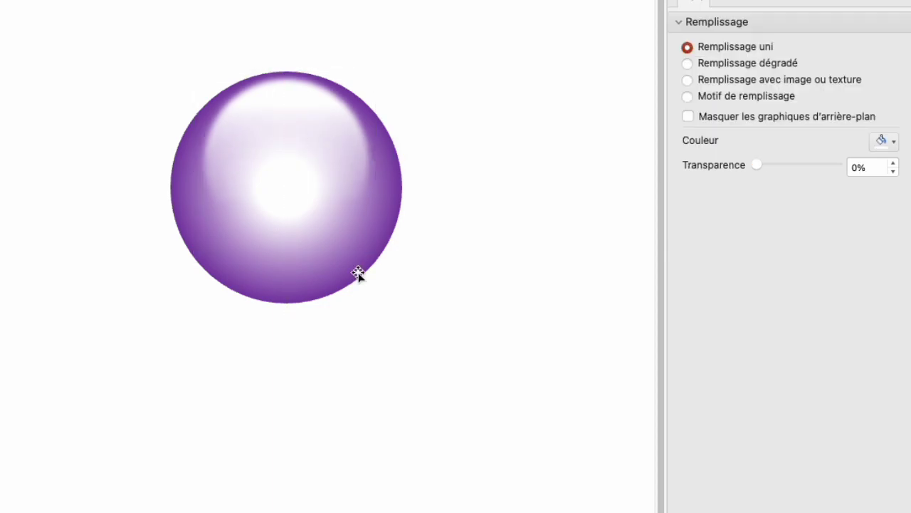
left_click(357, 273)
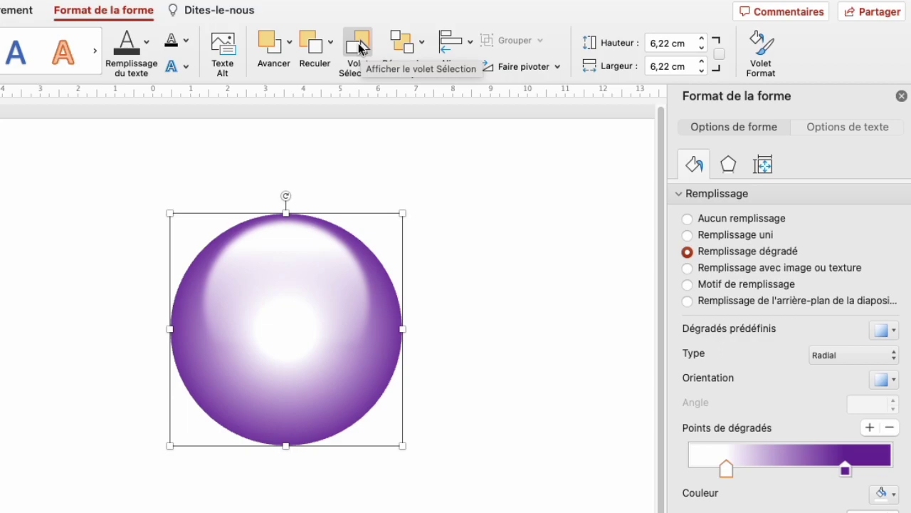
Open the Selection pane and inspect Ellipse 3, Ellipse 2 and Ellipse 1, briefly hiding Ellipse 2
left_click(360, 48)
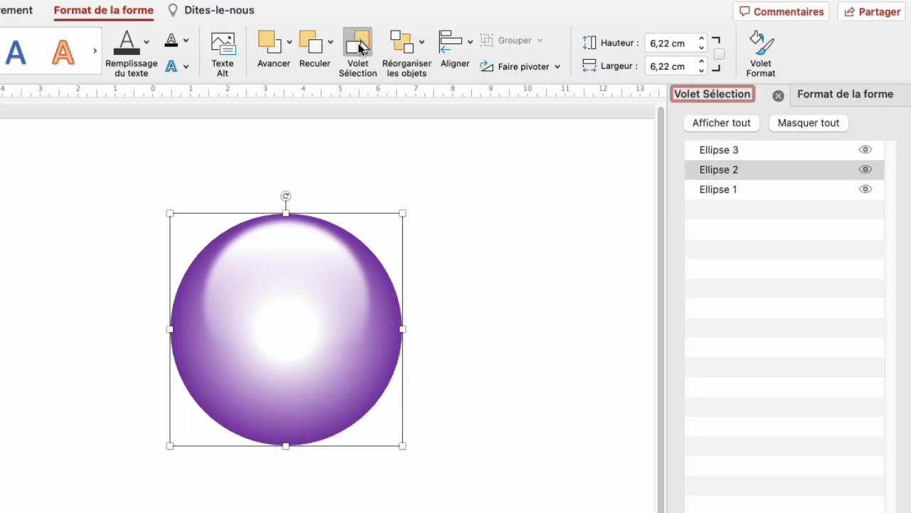
left_click(719, 150)
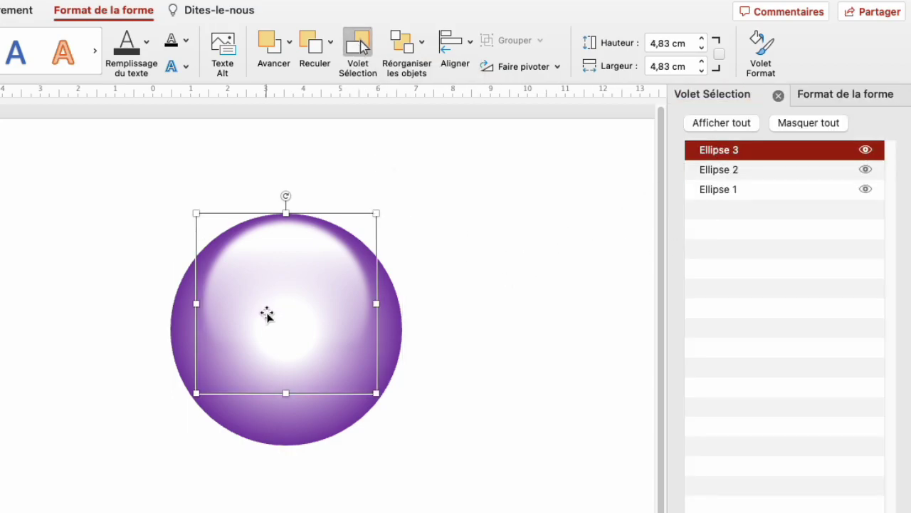
left_click(731, 172)
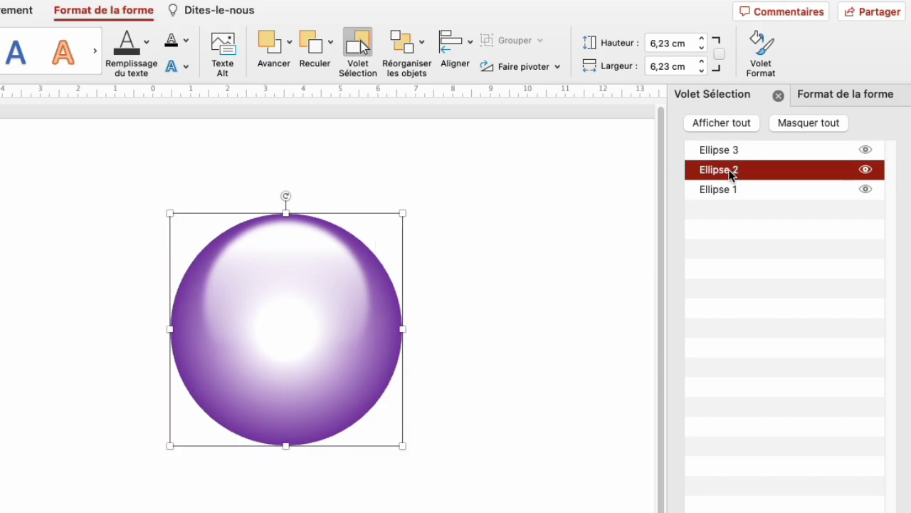
left_click(866, 171)
left_click(866, 170)
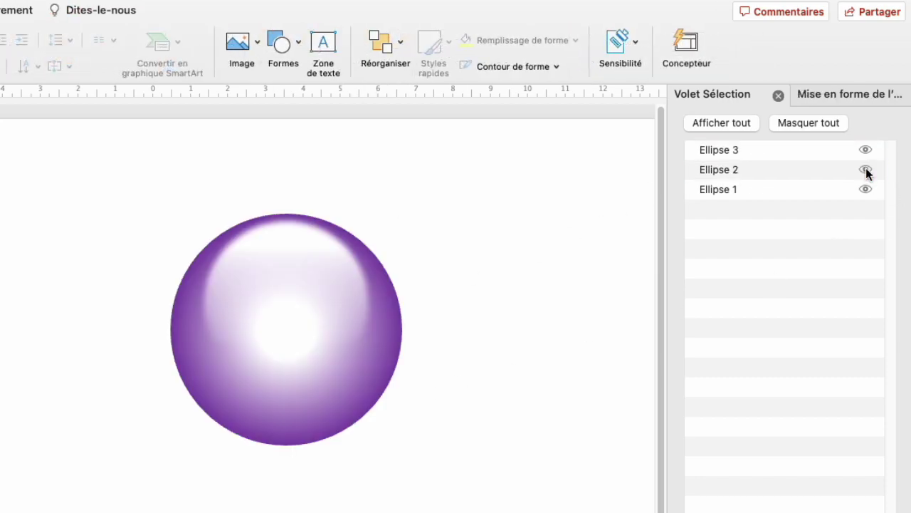
left_click(727, 190)
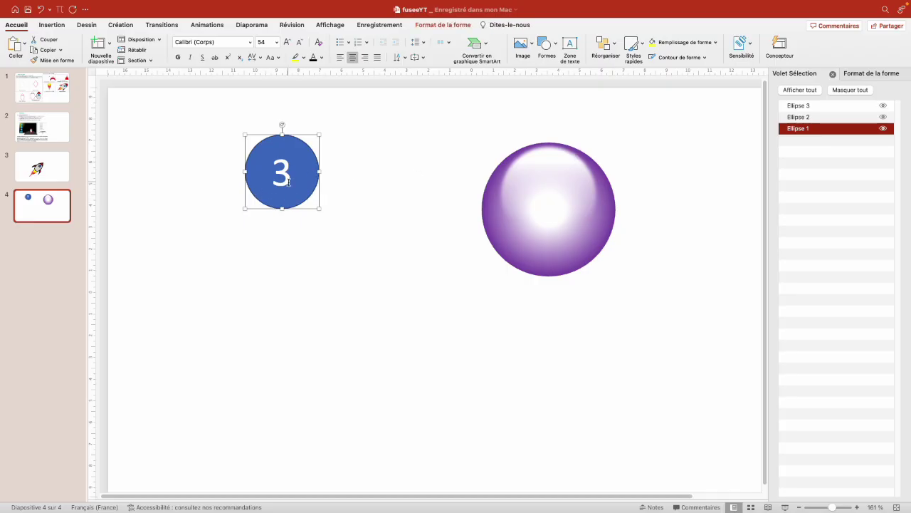
Make the 3 on the purple sphere dark grey and enlarge it several sizes
left_click(604, 268)
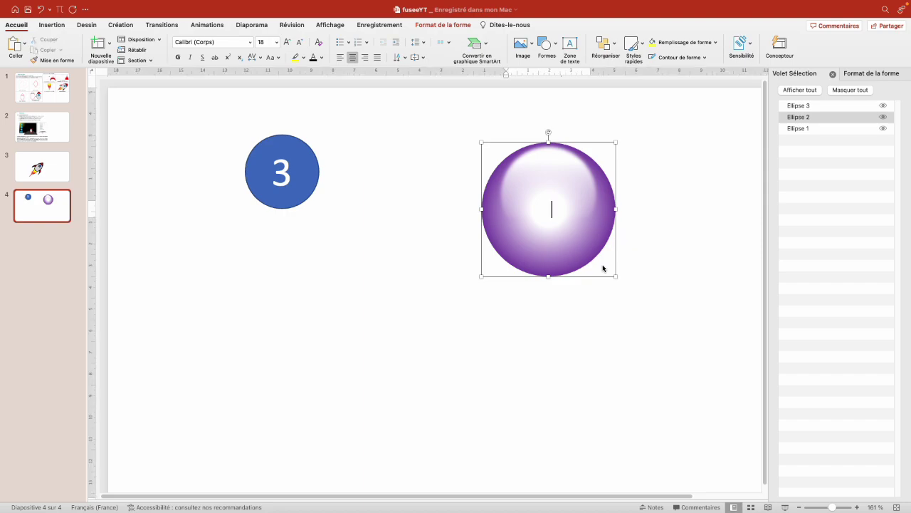
left_click(322, 57)
left_click(325, 104)
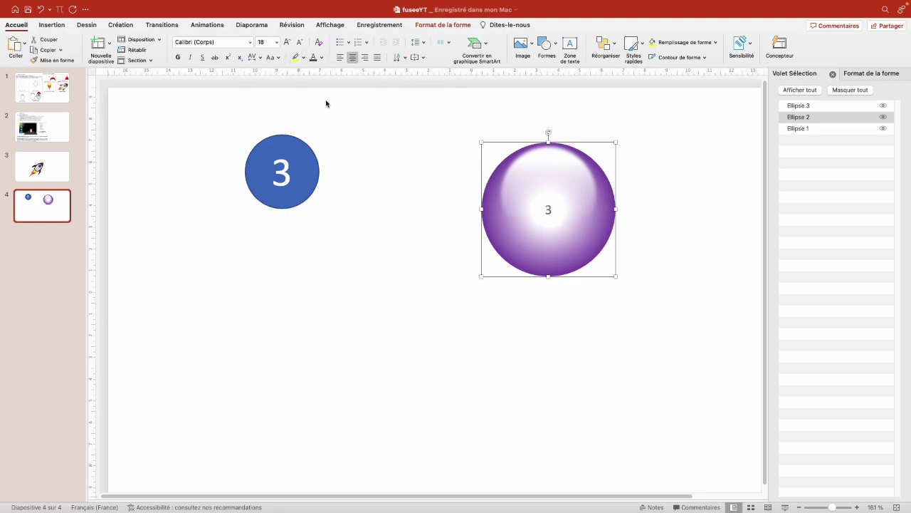
left_click(288, 43)
left_click(288, 43)
left_click(288, 42)
left_click(288, 43)
Group the sphere with its highlight and delete the blue 3 circle
left_click(287, 43)
left_click(288, 42)
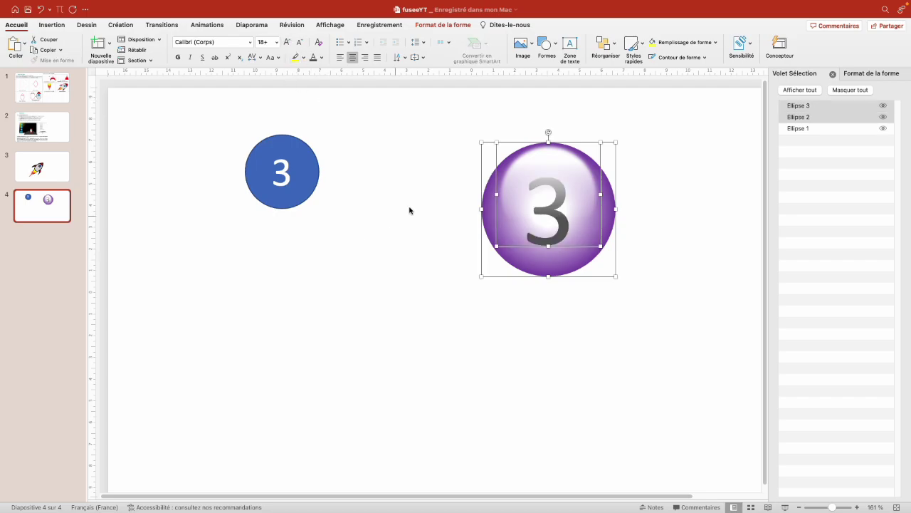
left_click(603, 54)
left_click(622, 159)
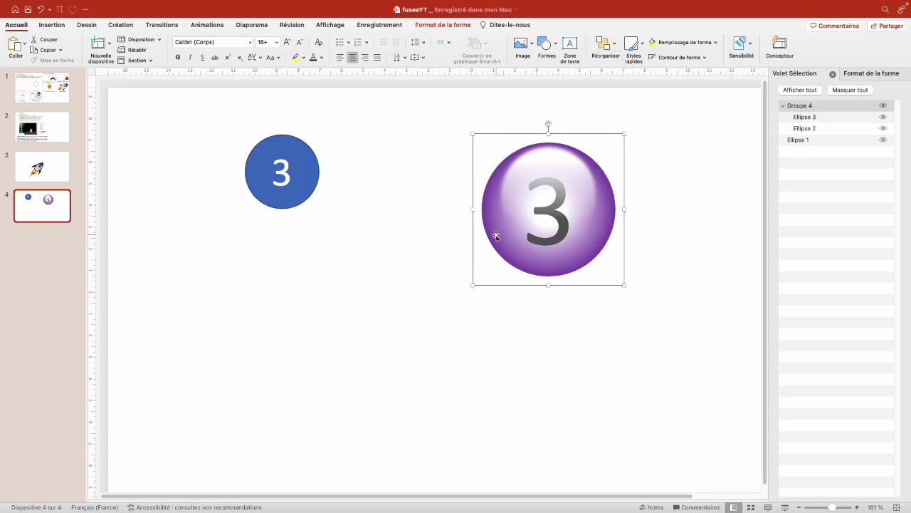
scroll(359, 235, "down", 2)
left_click(282, 185)
key("Delete")
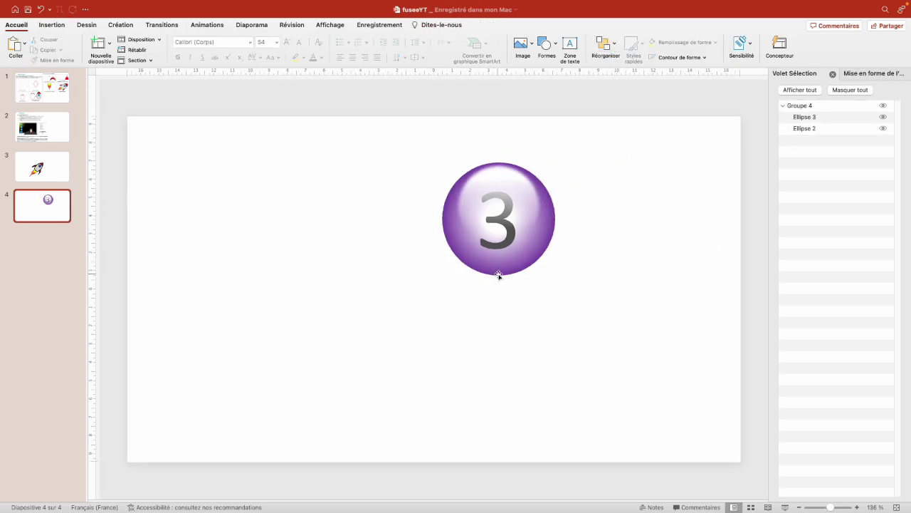
Shrink the sphere to the top left, duplicate it twice downward, and renumber the copies 2 and 1
left_click_drag(470, 271, 179, 235)
mouse_move(273, 251)
left_mouse_down()
mouse_move(247, 225)
mouse_move(229, 329)
left_mouse_up()
key("super+d")
double_click(230, 290)
type("2")
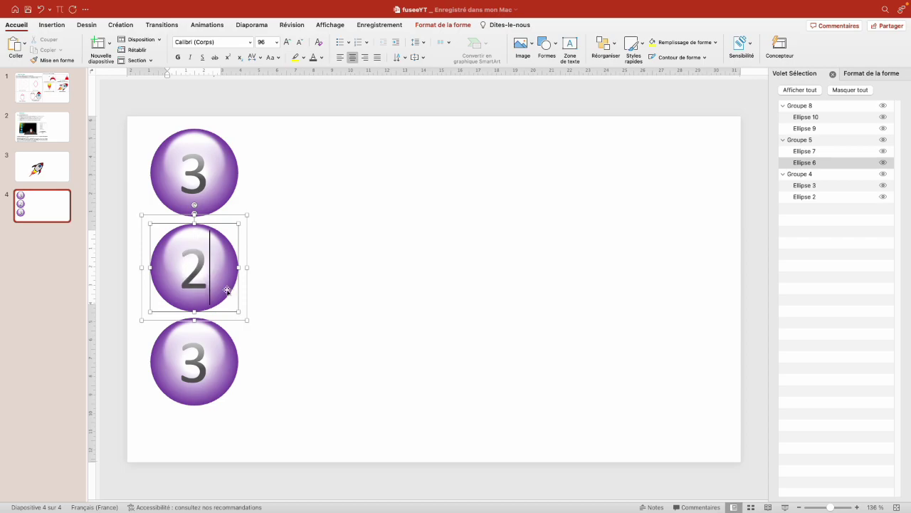
double_click(204, 397)
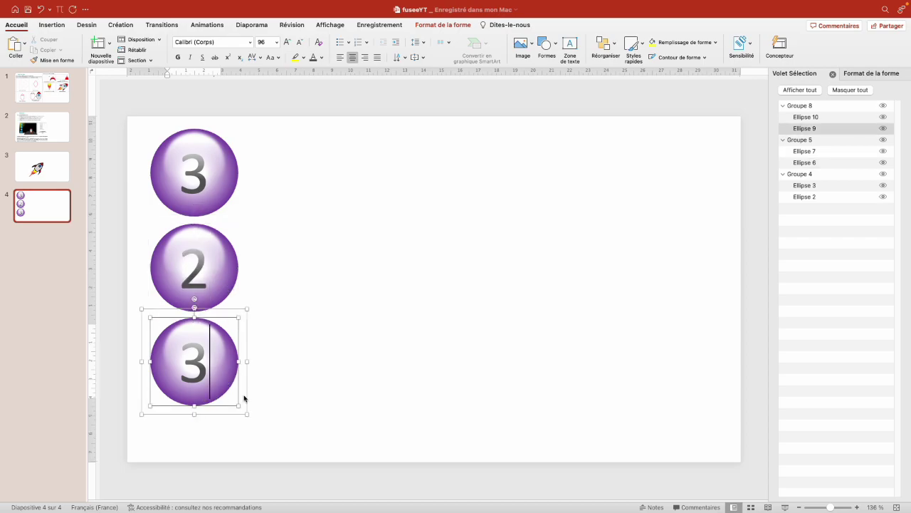
key("BackSpace")
type("1")
left_click(332, 369)
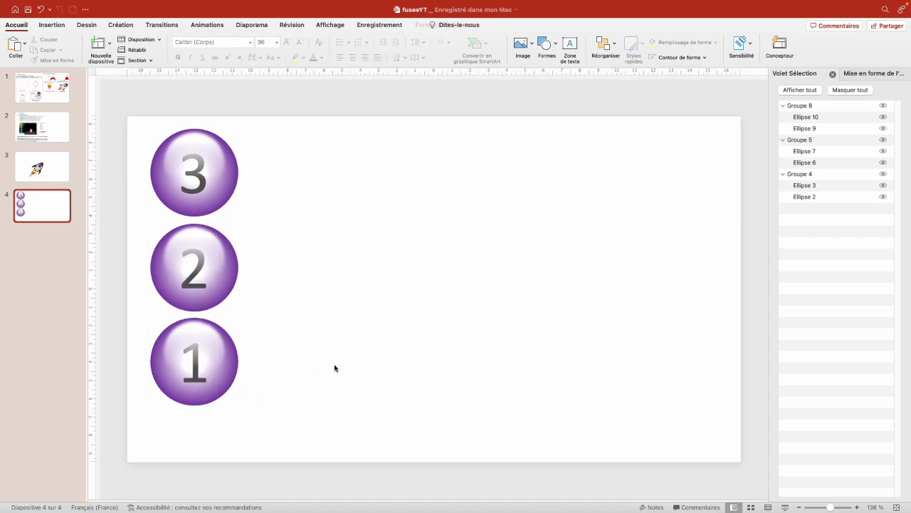
key("Page_Up")
key("Page_Up")
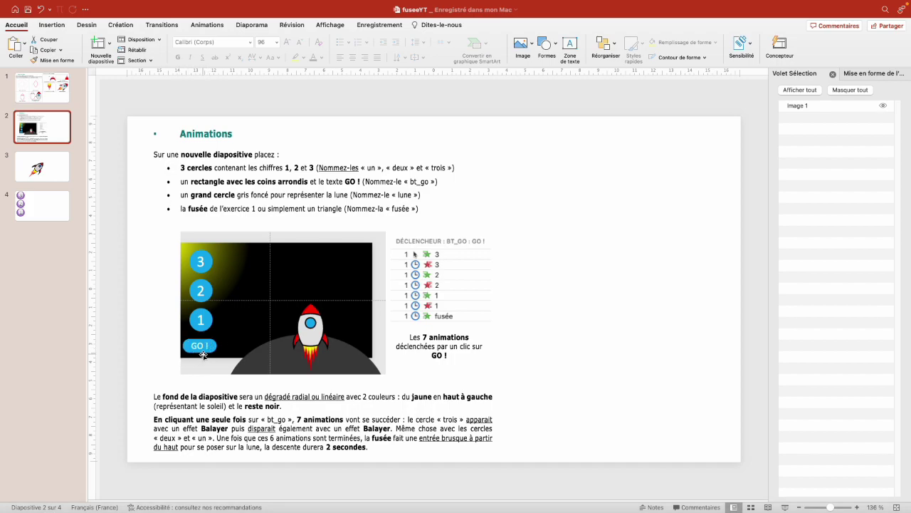
Draw a rounded rectangle near slide 4's centre and round its ends into a pill
left_click(47, 212)
left_click(546, 43)
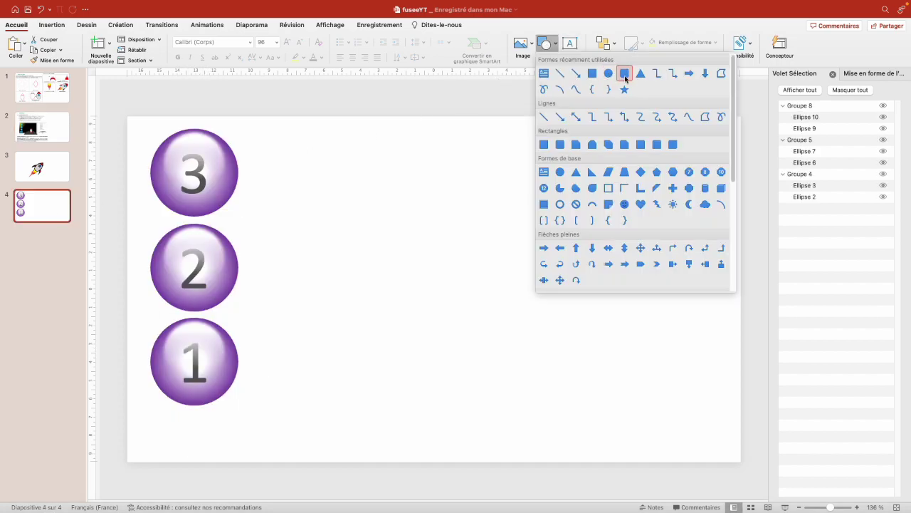
left_click(625, 74)
left_click_drag(444, 181, 588, 240)
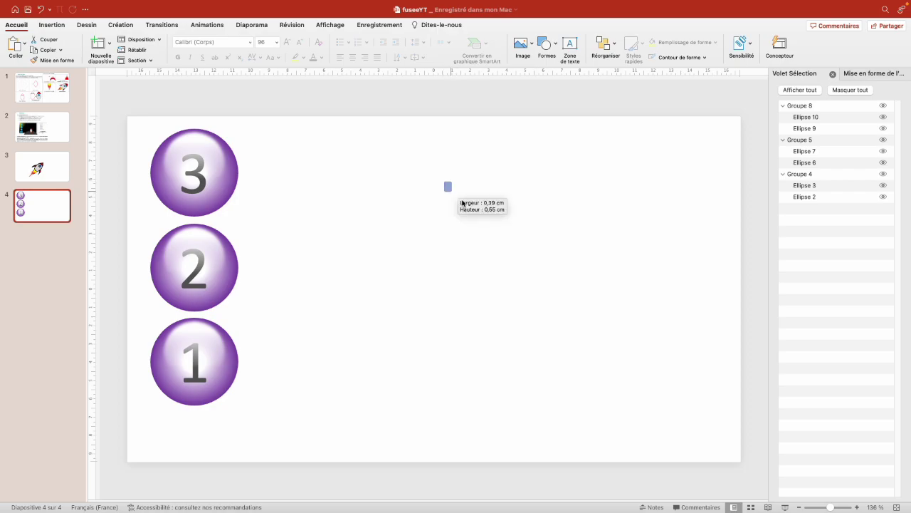
left_click_drag(454, 182, 484, 183)
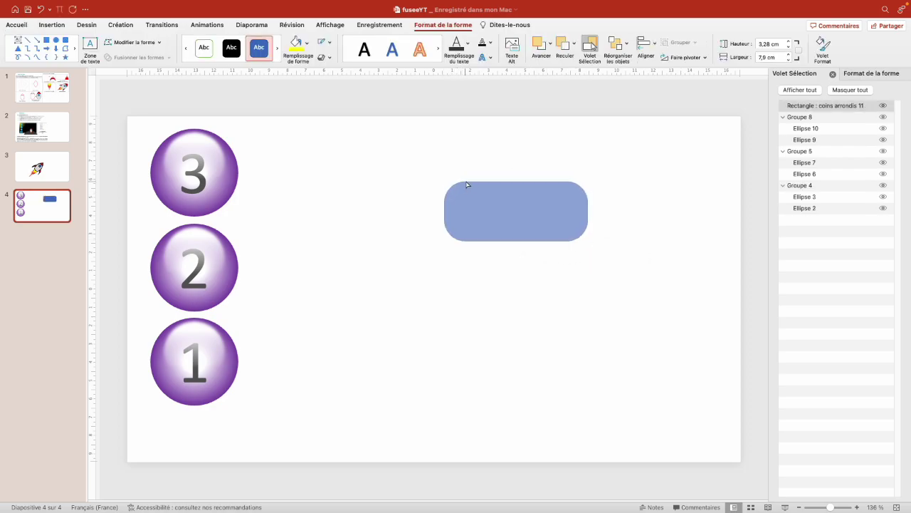
left_click(334, 299)
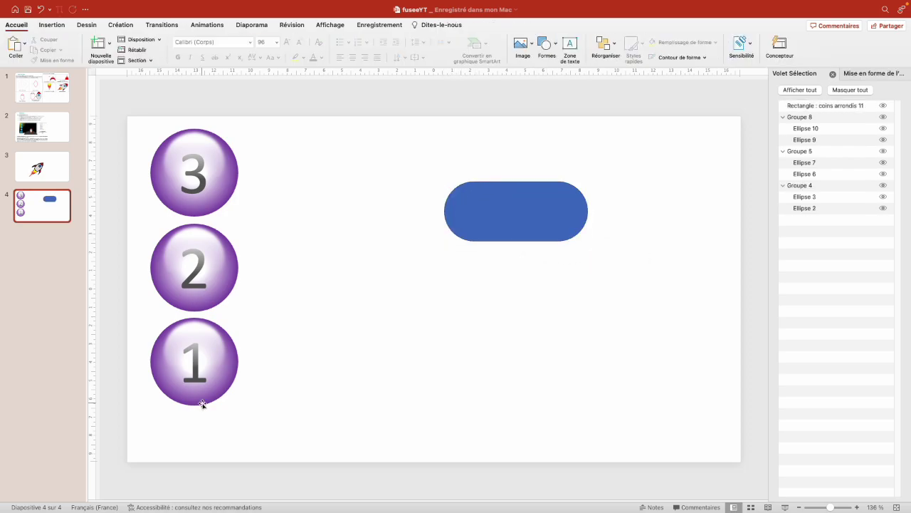
Copy the 1 circle's purple ellipse formatting onto the pill with Format Painter
left_click(201, 403)
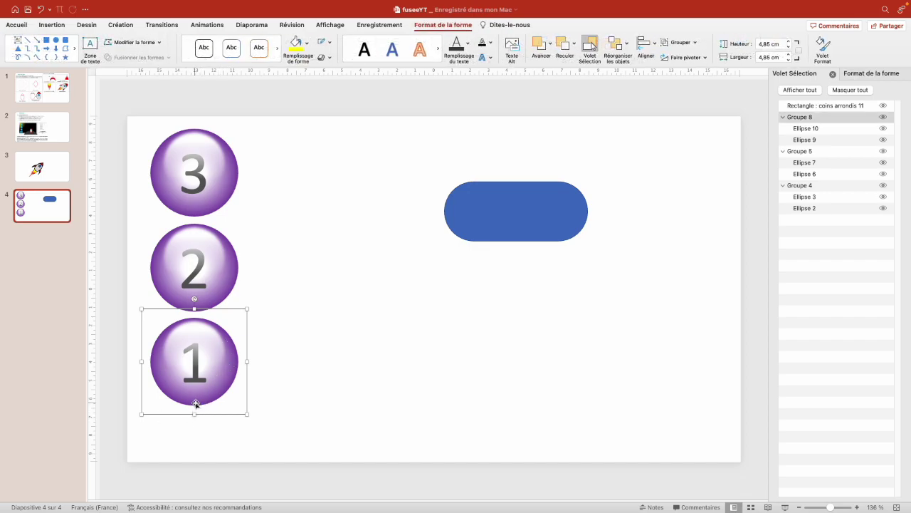
left_click(196, 404)
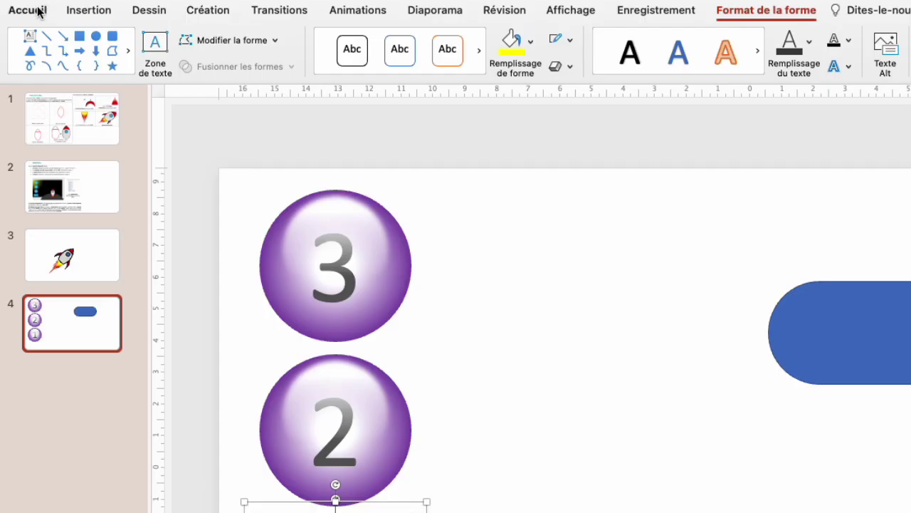
left_click(18, 24)
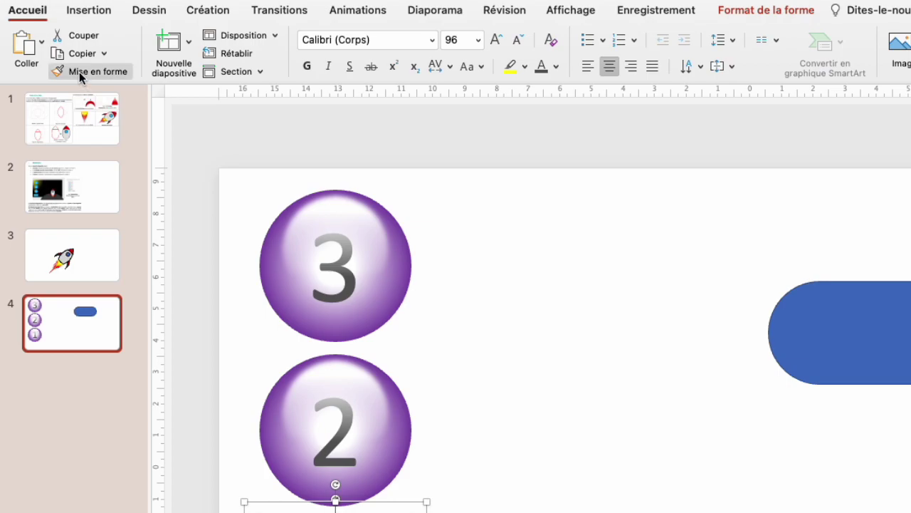
left_click(79, 72)
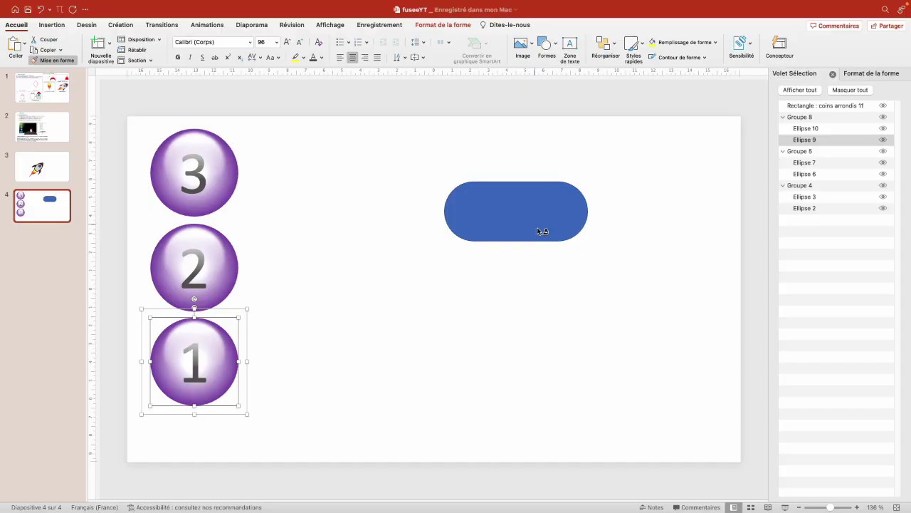
left_click(539, 232)
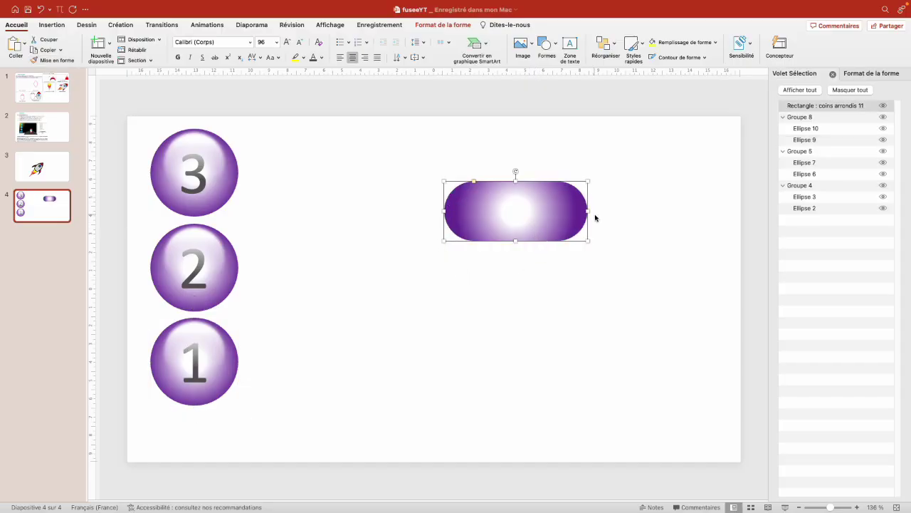
Duplicate the pill, give the copy the glossy ellipse's look, and stack it over the original
left_click_drag(467, 228, 505, 299, "alt")
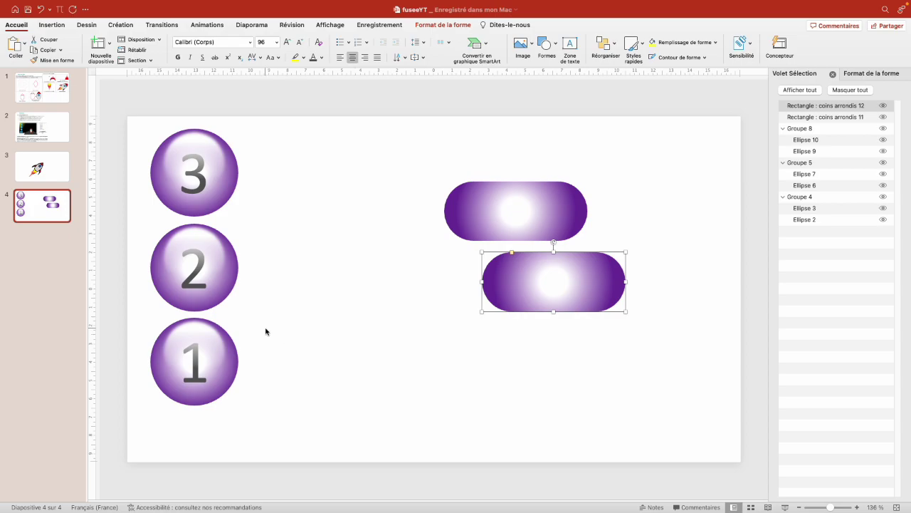
left_click(216, 358)
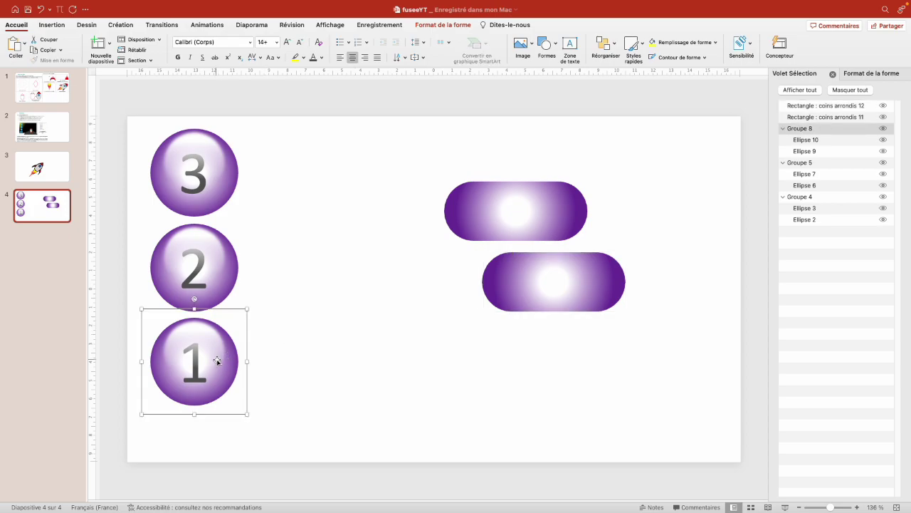
left_click(215, 359)
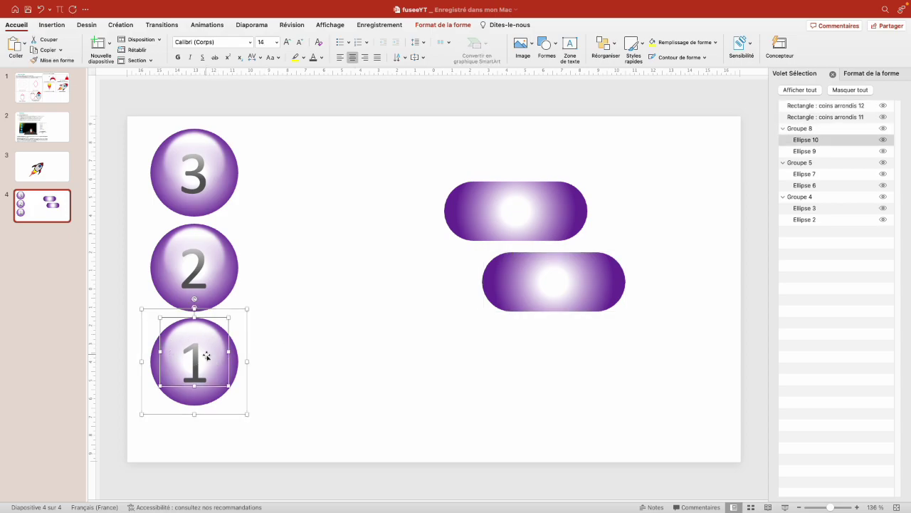
left_click(51, 60)
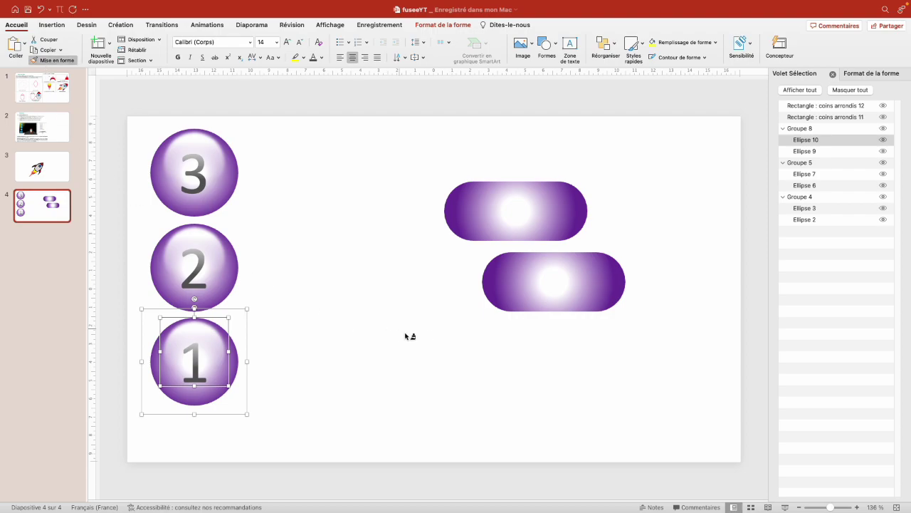
left_click(513, 290)
left_click_drag(534, 303, 500, 228)
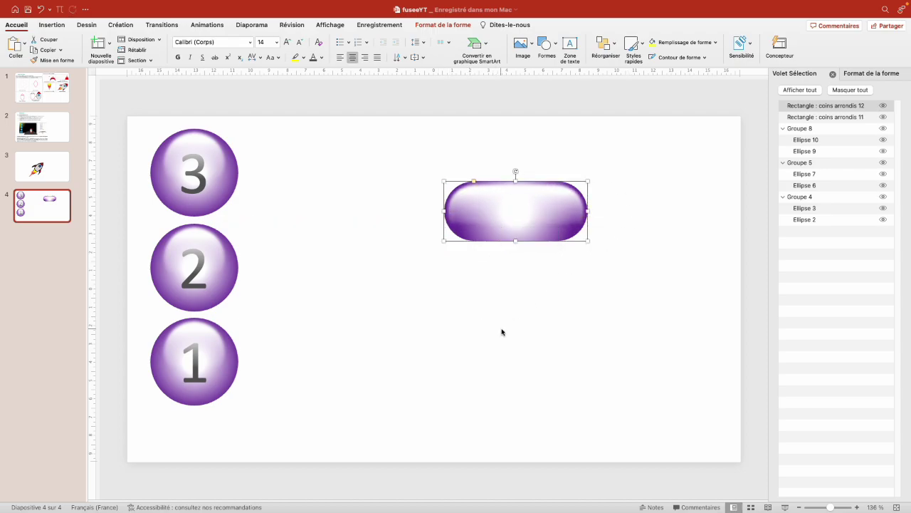
Type 'GO !' in the lower purple pill and reduce its font size to 80
left_click(883, 106)
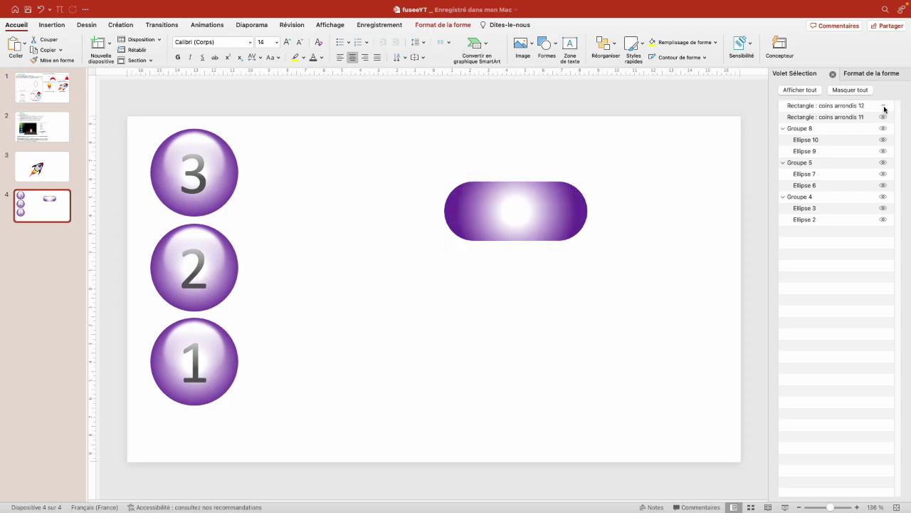
left_click(569, 216)
type("GO !")
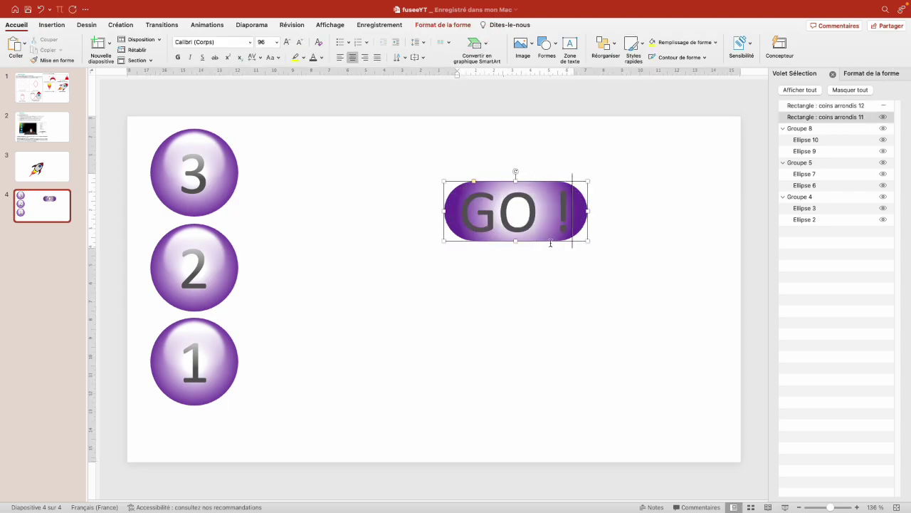
left_click(542, 241)
left_click(300, 44)
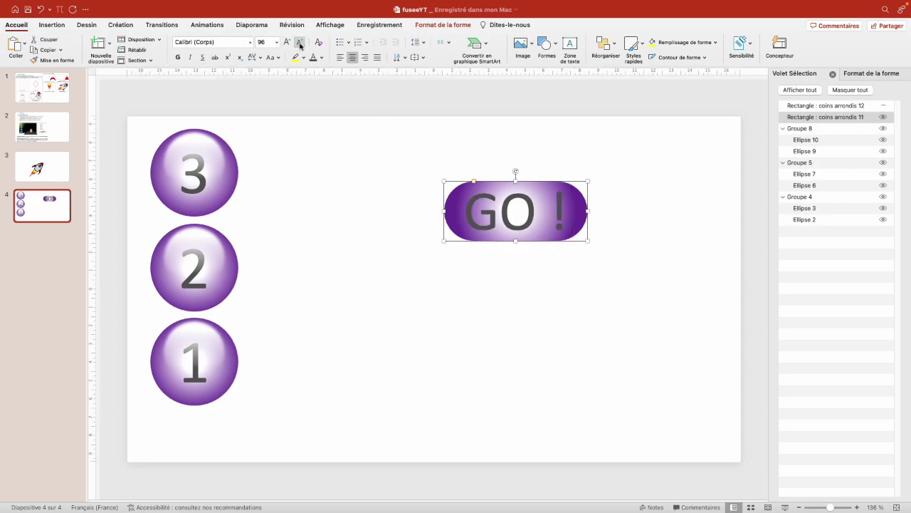
left_click(299, 44)
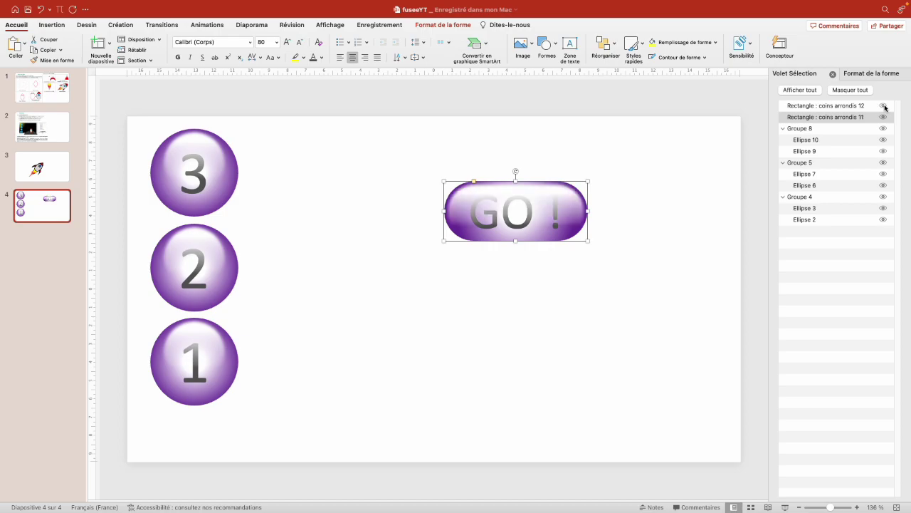
Group the two stacked pills into a single GO ! button
mouse_move(660, 275)
left_mouse_down()
mouse_move(408, 151)
mouse_move(392, 129)
left_mouse_up()
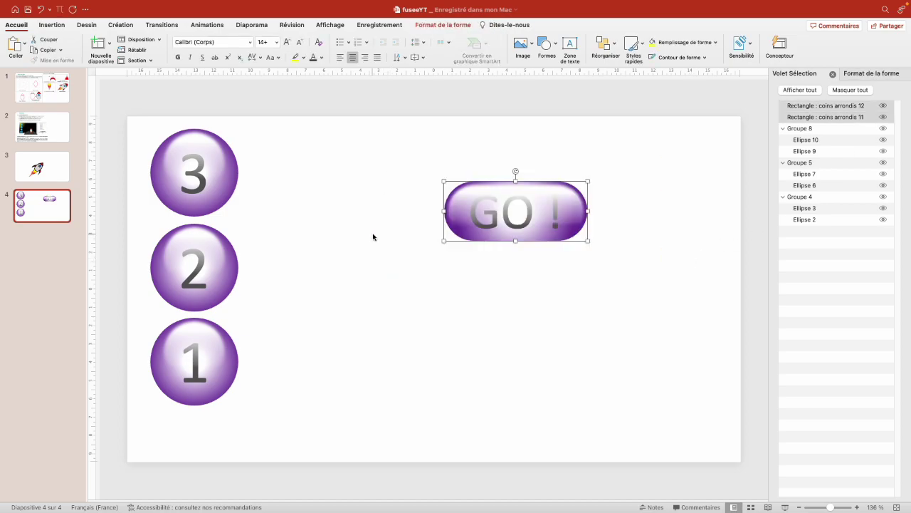
left_click(605, 44)
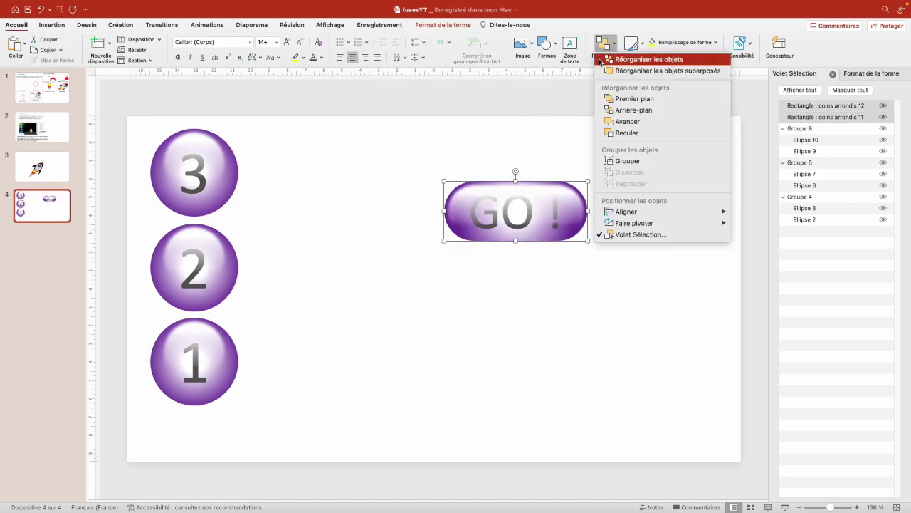
left_click(620, 161)
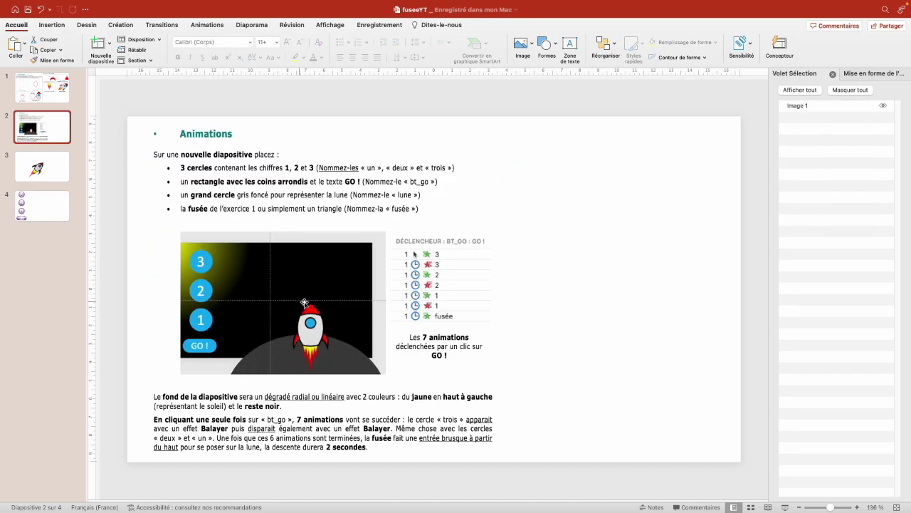
left_click(62, 206)
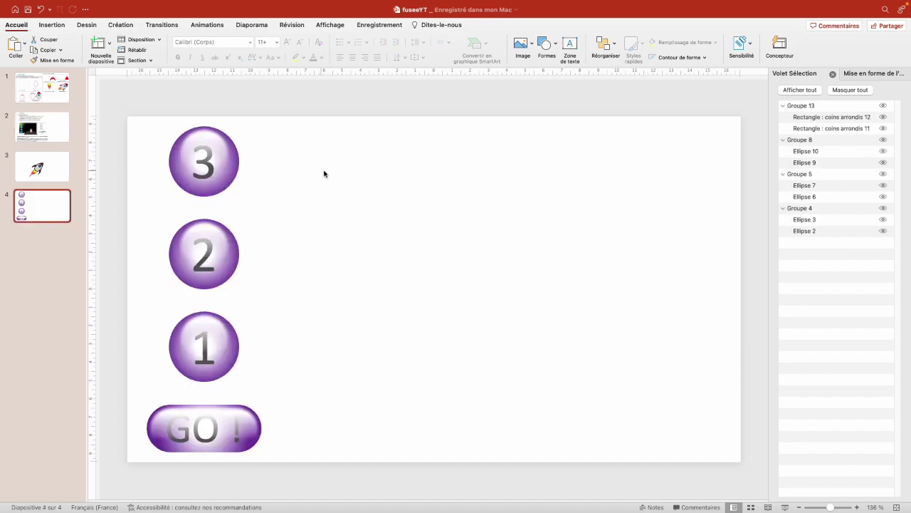
Give slide 4's background a radial gradient fill radiating from the top-left corner
right_click(331, 172)
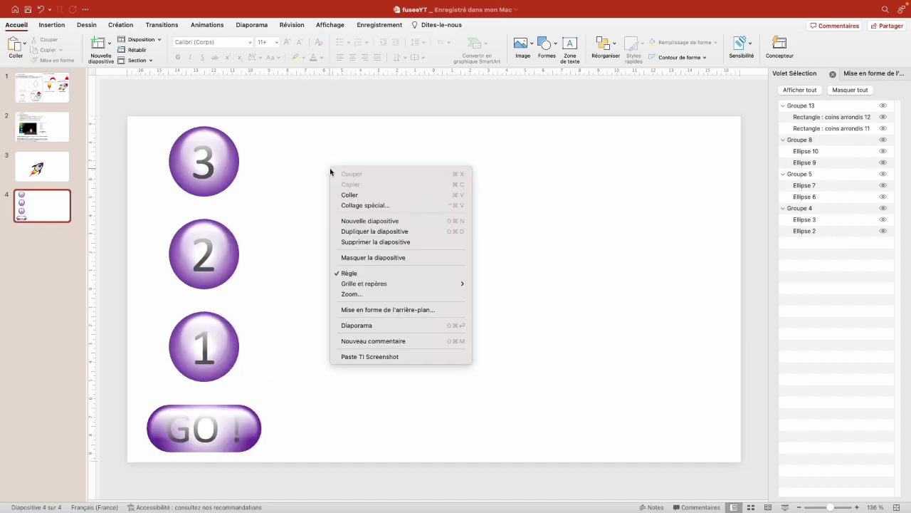
left_click(403, 310)
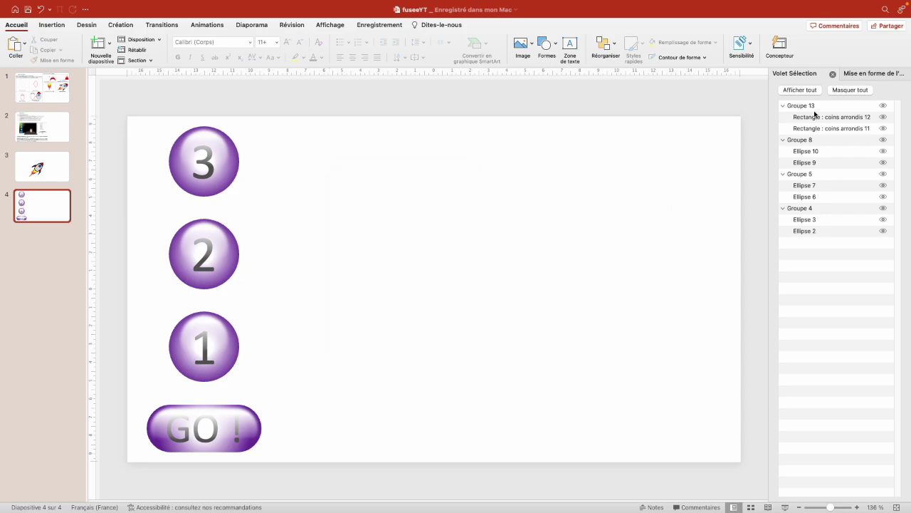
left_click(867, 74)
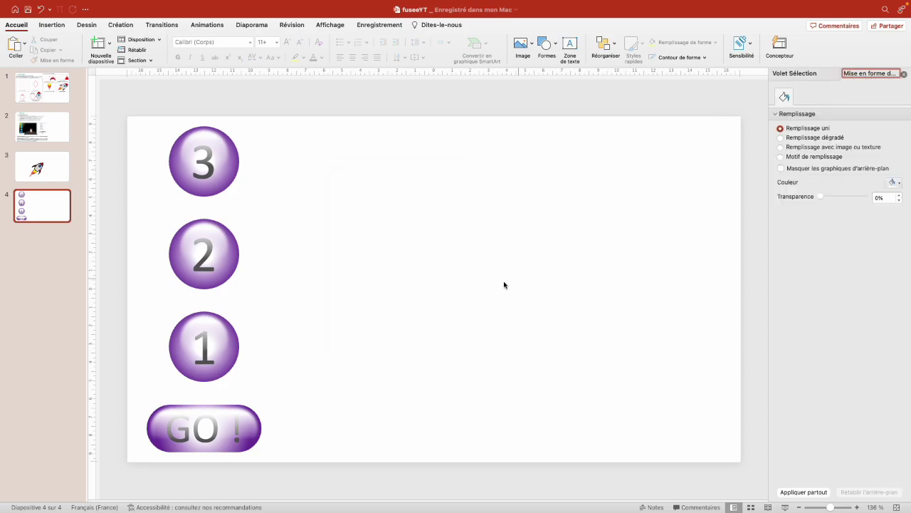
left_click(537, 238)
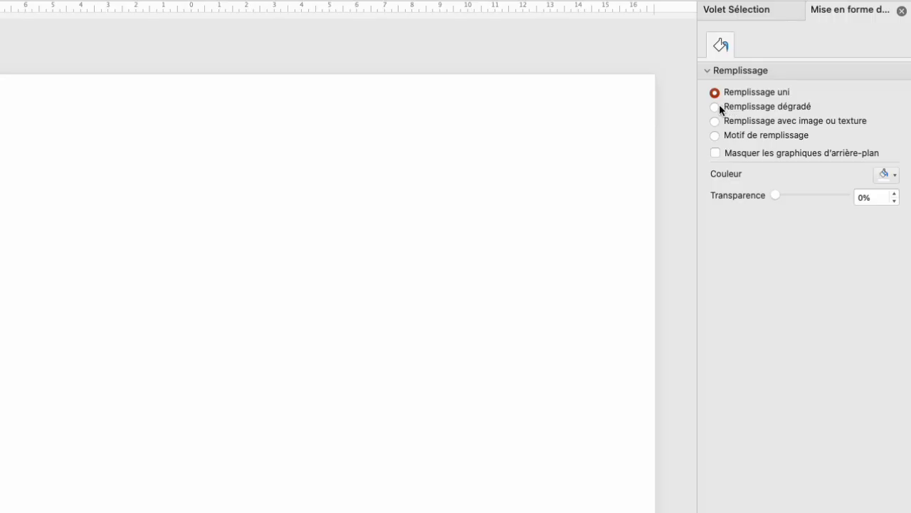
left_click(716, 107)
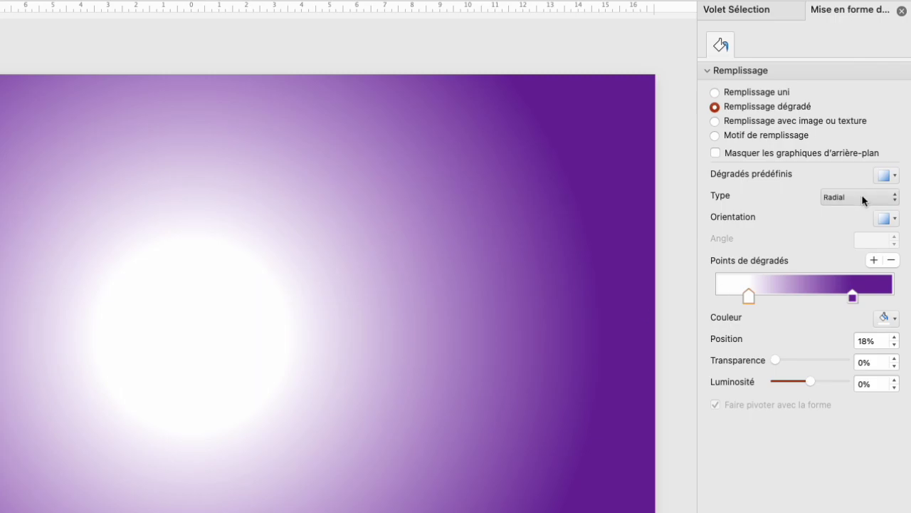
left_click(880, 222)
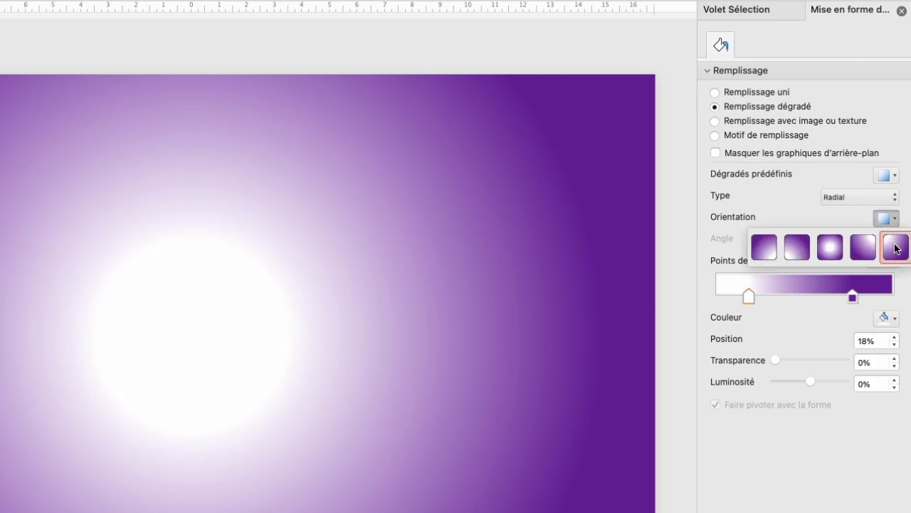
left_click(896, 248)
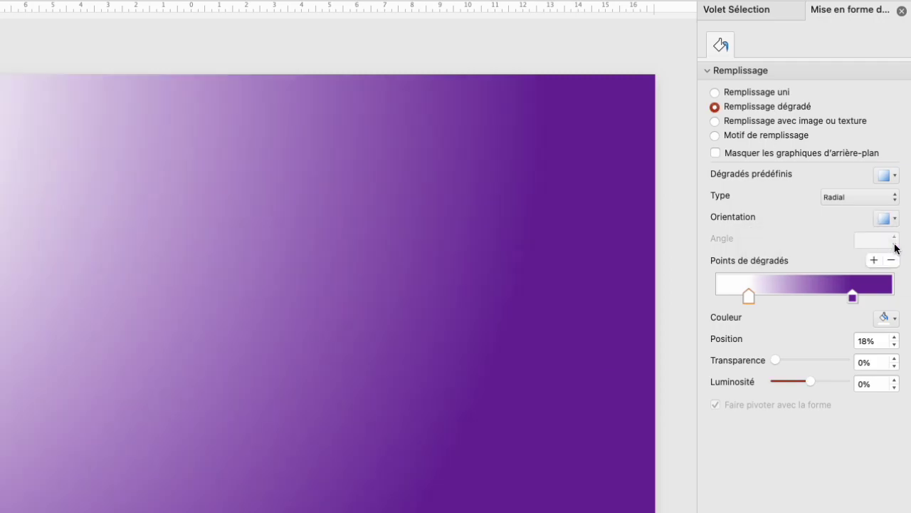
Set the gradient stops to yellow and black, sliding the black stop left
left_click(892, 319)
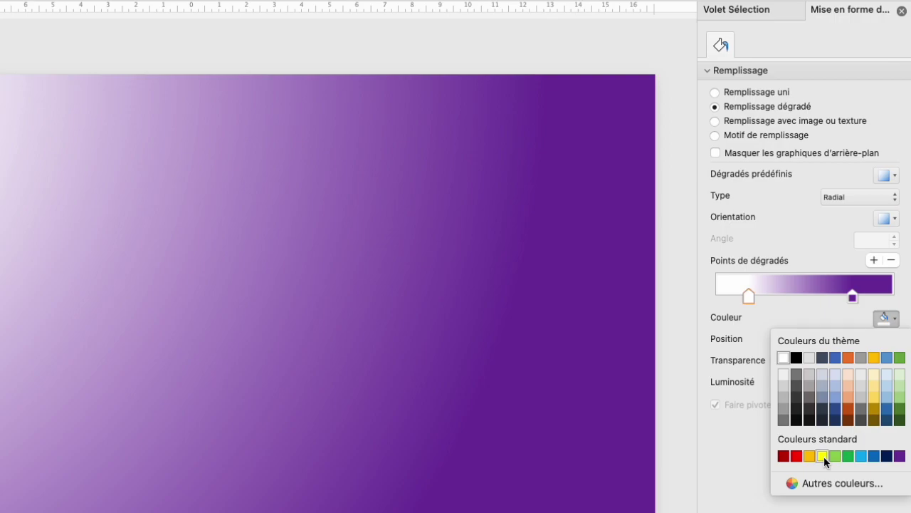
left_click(823, 457)
left_click(853, 298)
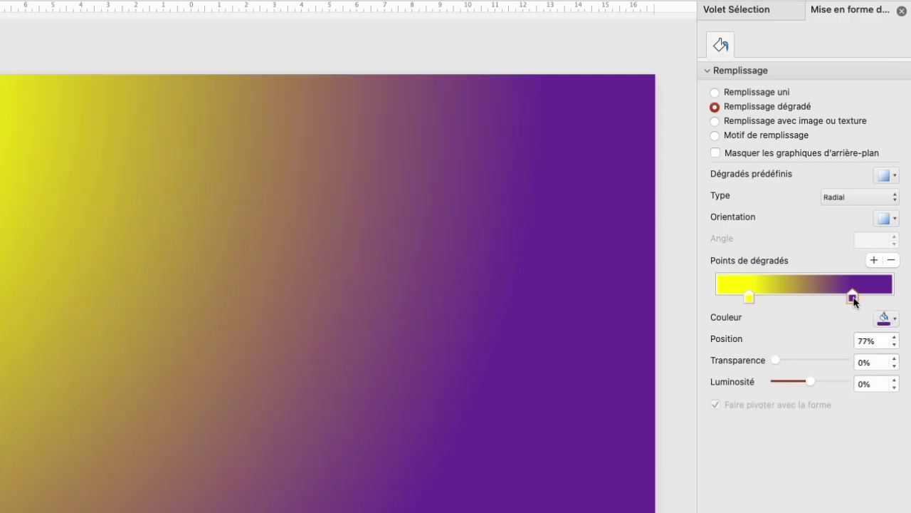
left_click(894, 321)
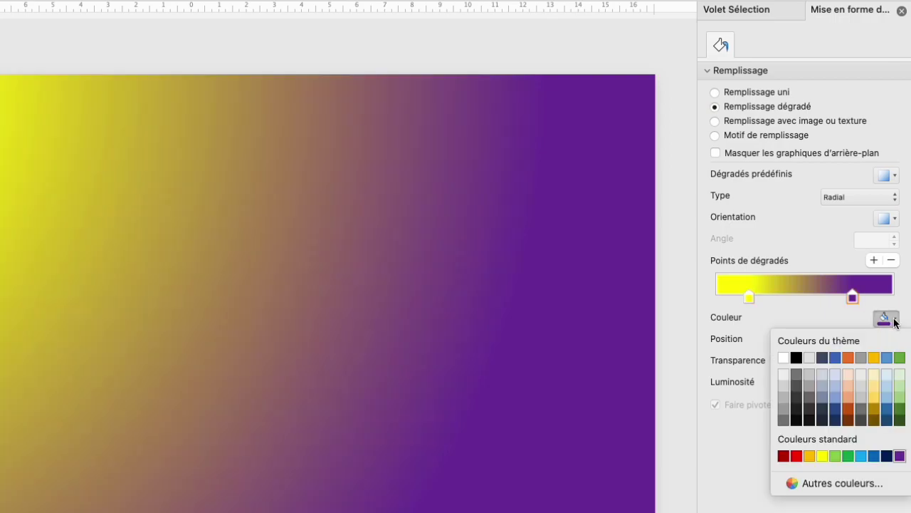
left_click(797, 357)
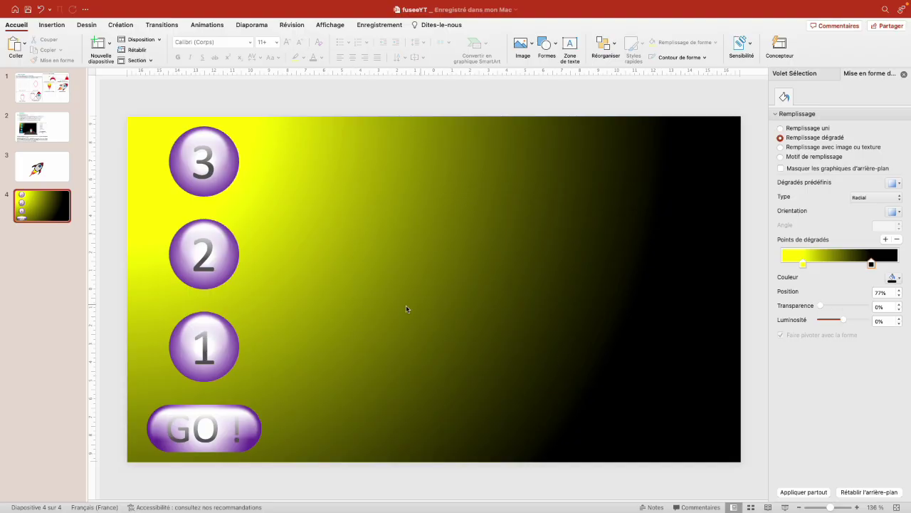
left_click_drag(872, 265, 796, 263)
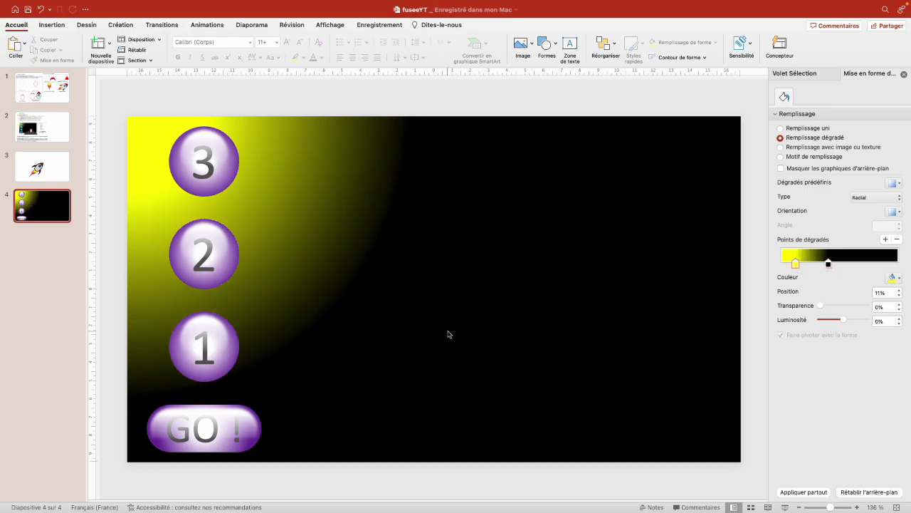
Copy the rocket from slide 3 onto slide 4, rotate it upright, and place it right
key("Page_Up")
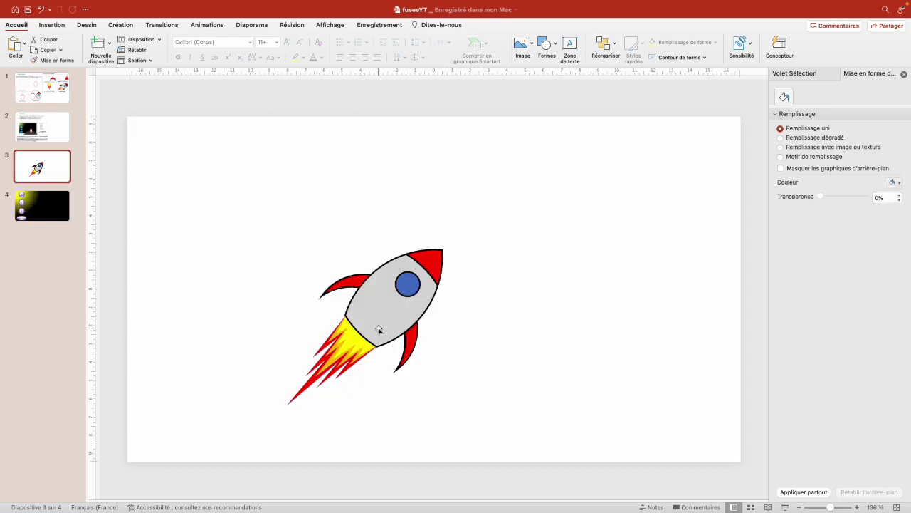
left_click(379, 331)
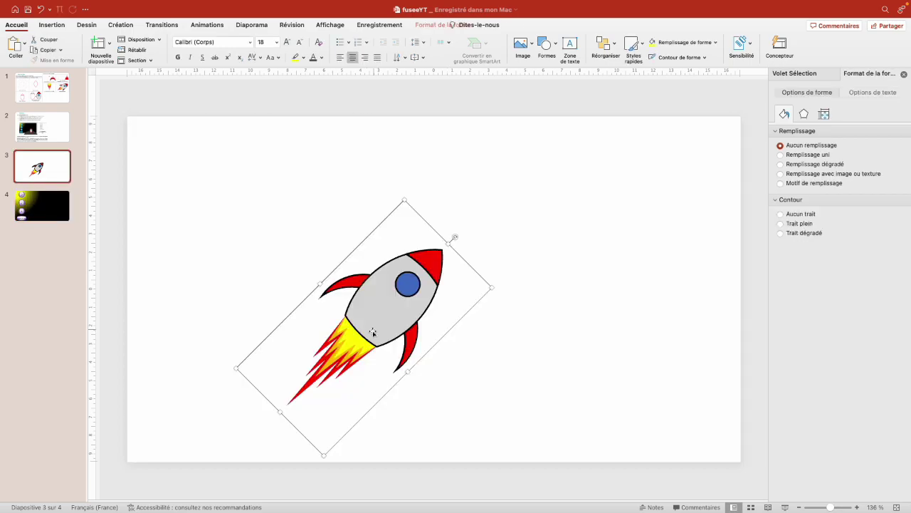
left_click(46, 204)
key("cmd+v")
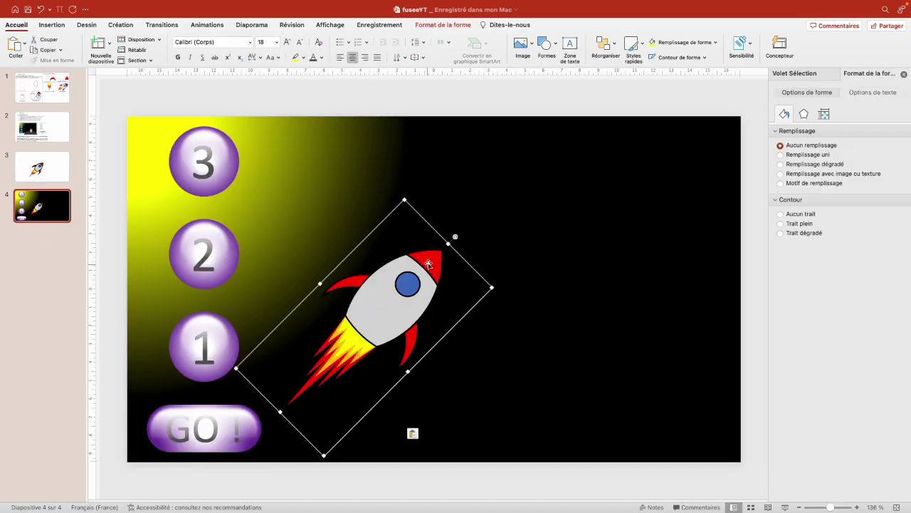
left_click_drag(455, 236, 380, 209)
left_click_drag(366, 299, 557, 226)
left_click(463, 327)
scroll(462, 328, "down", 5)
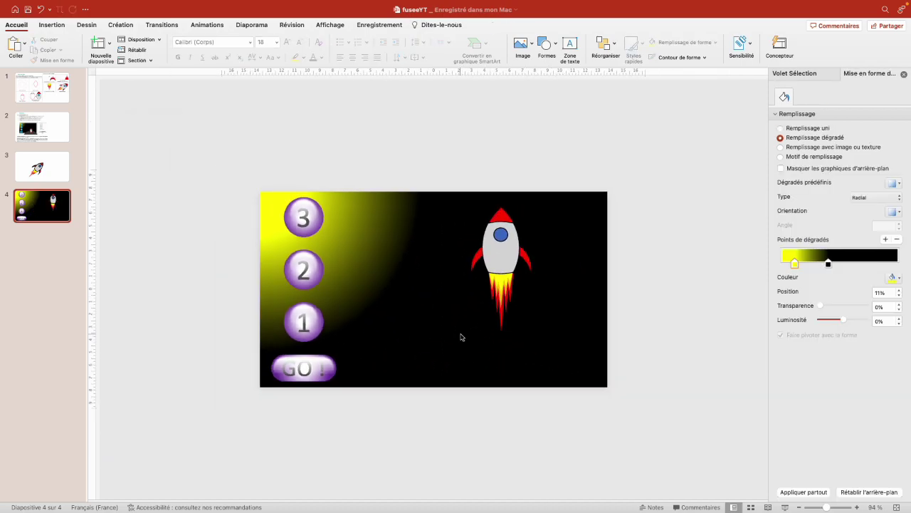
Draw a large oval at the slide's bottom right with grey fill and no outline
left_click(546, 49)
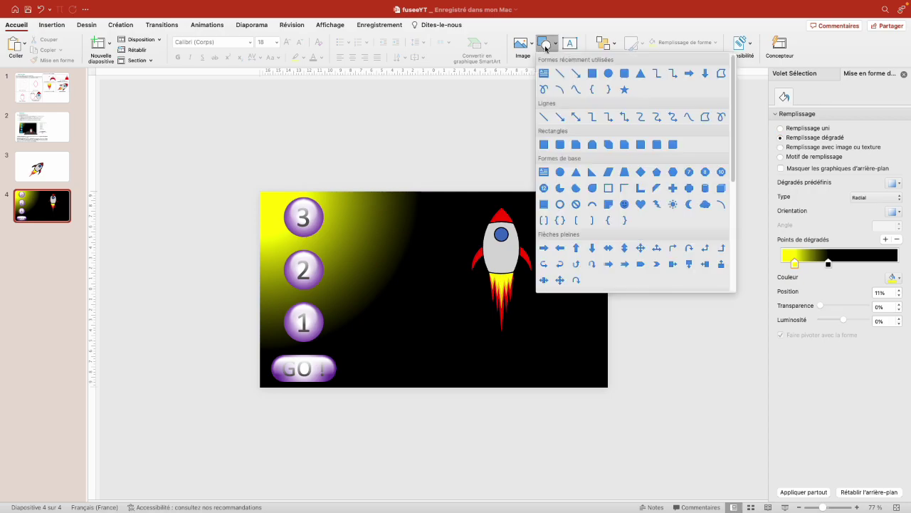
left_click(609, 73)
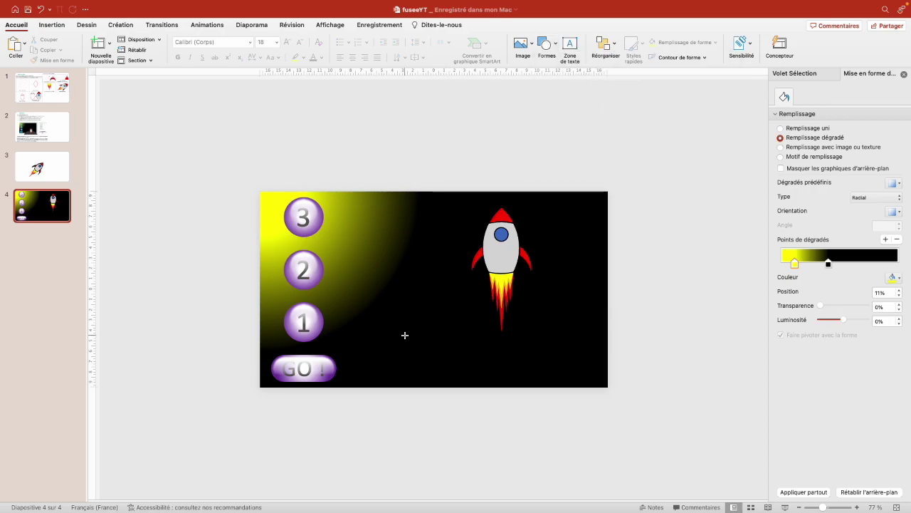
left_click_drag(401, 318, 611, 423)
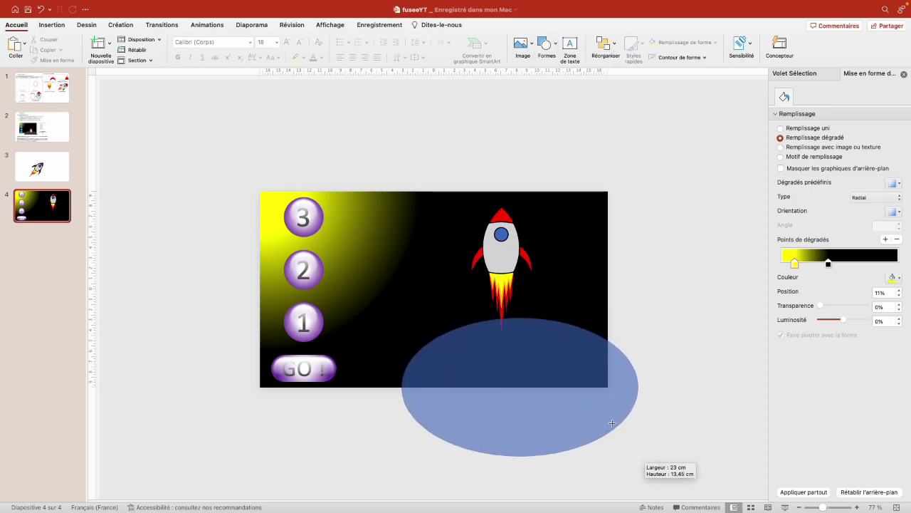
left_click_drag(612, 423, 582, 415)
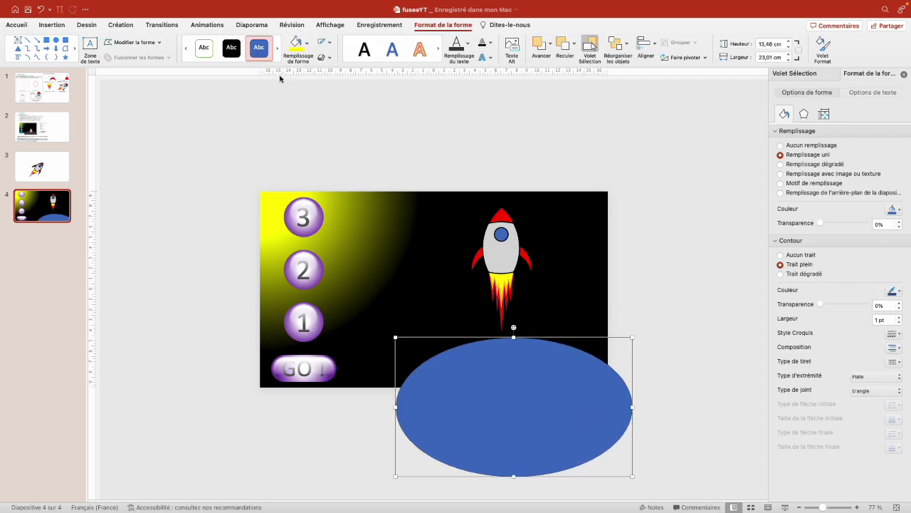
left_click(307, 43)
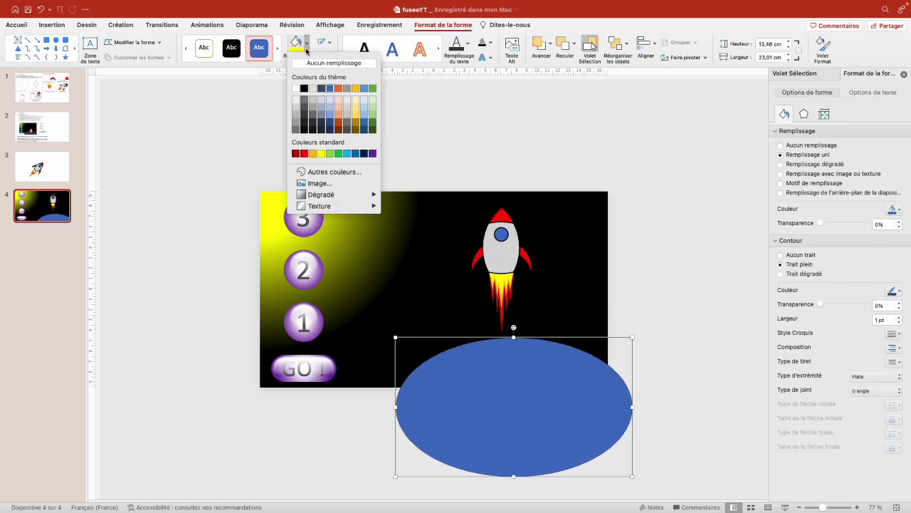
left_click(296, 130)
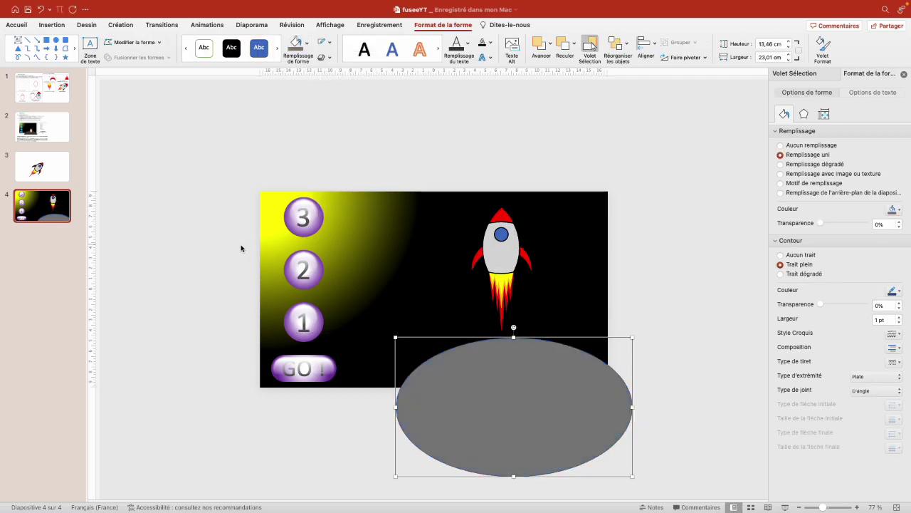
left_click(322, 42)
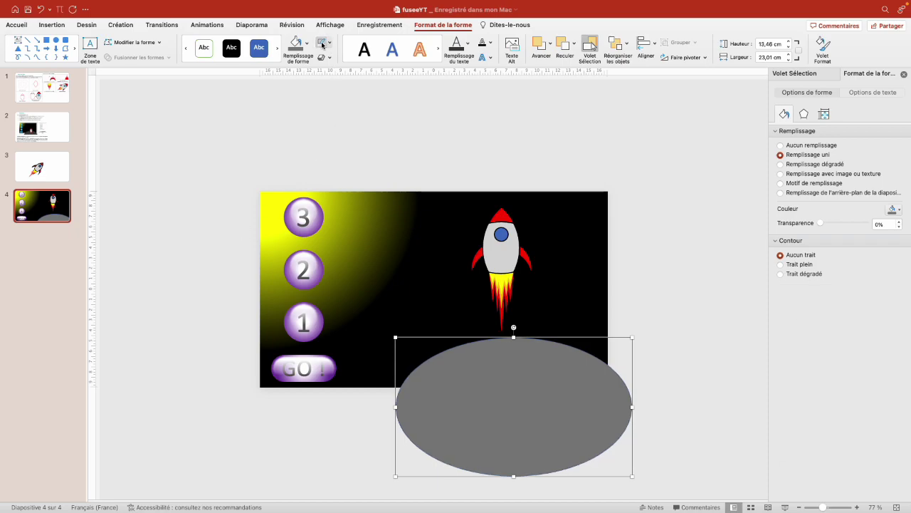
left_click(702, 302)
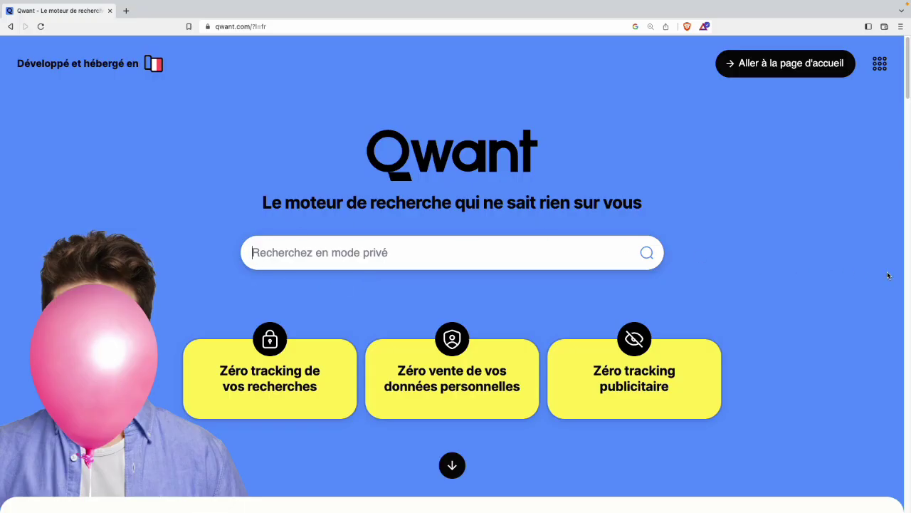
Search Qwant images for 'lune texture' and copy a cratered moon image from its own tab
type("lune te")
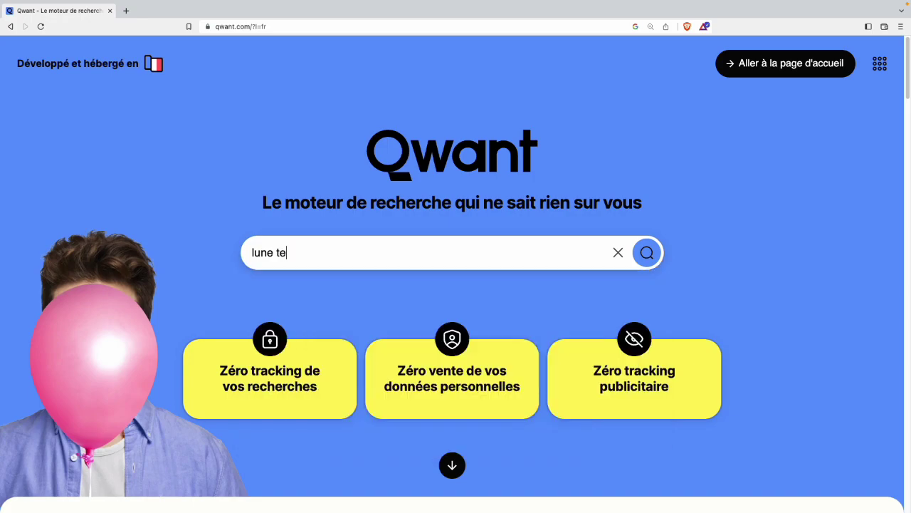
type("xture")
key("Return")
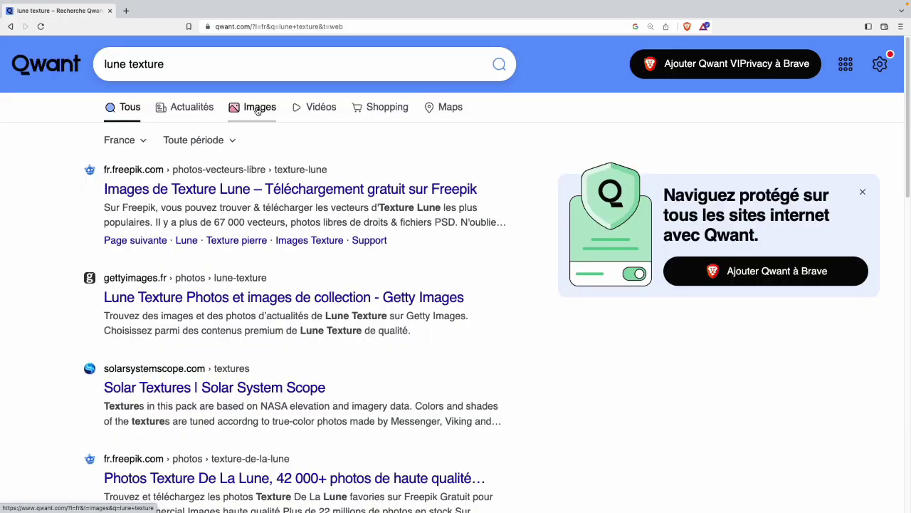
left_click(258, 111)
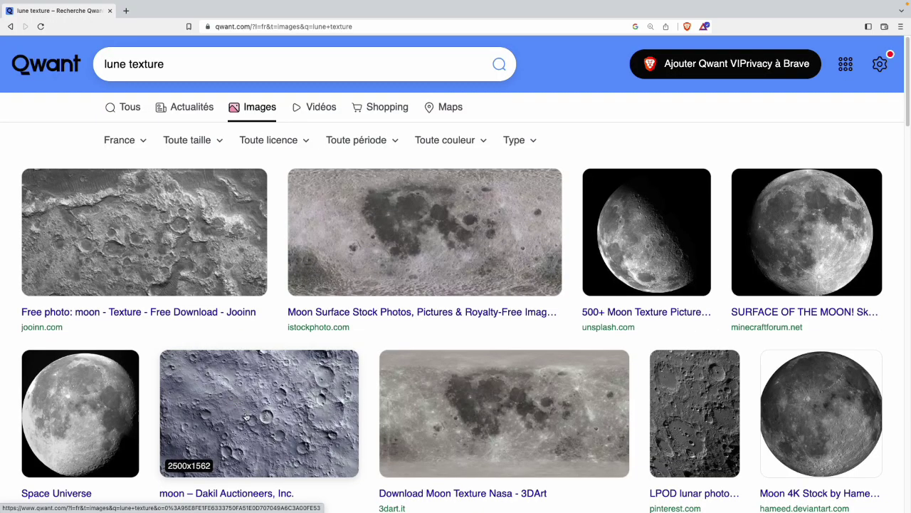
left_click(247, 416)
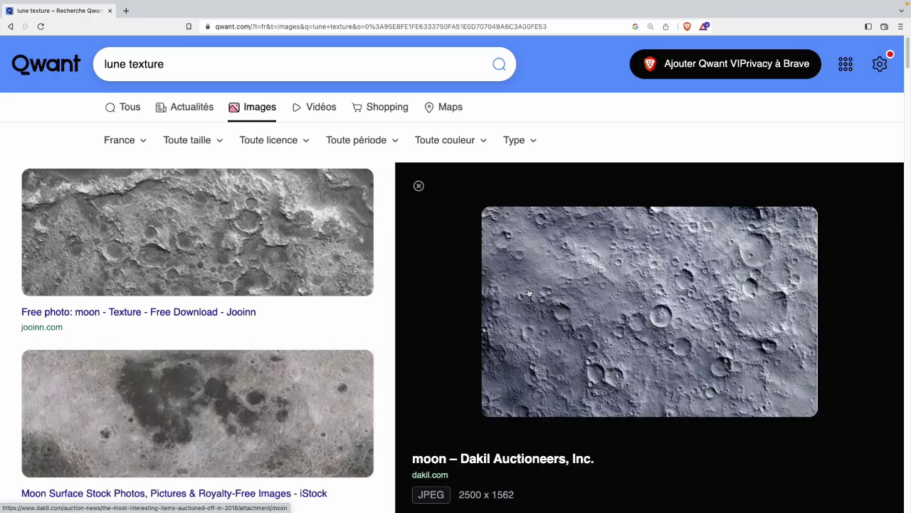
right_click(528, 292)
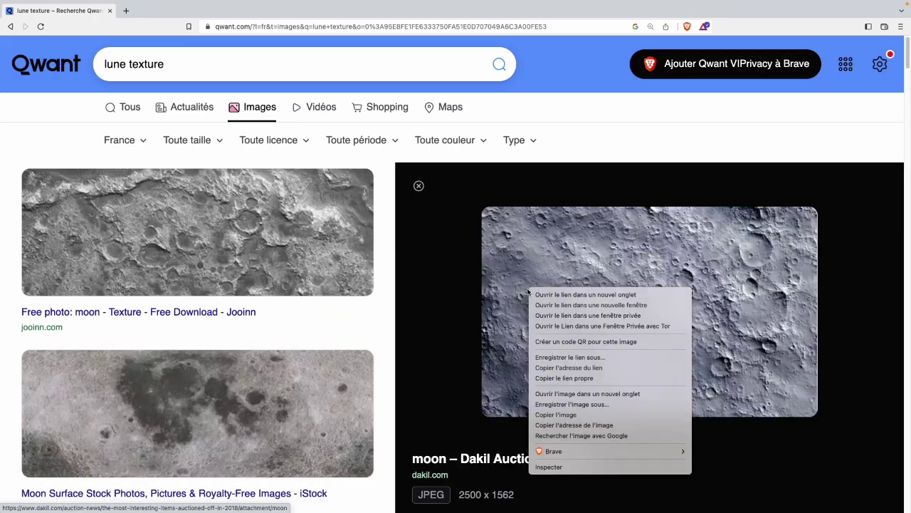
left_click(588, 394)
key("ctrl+Tab")
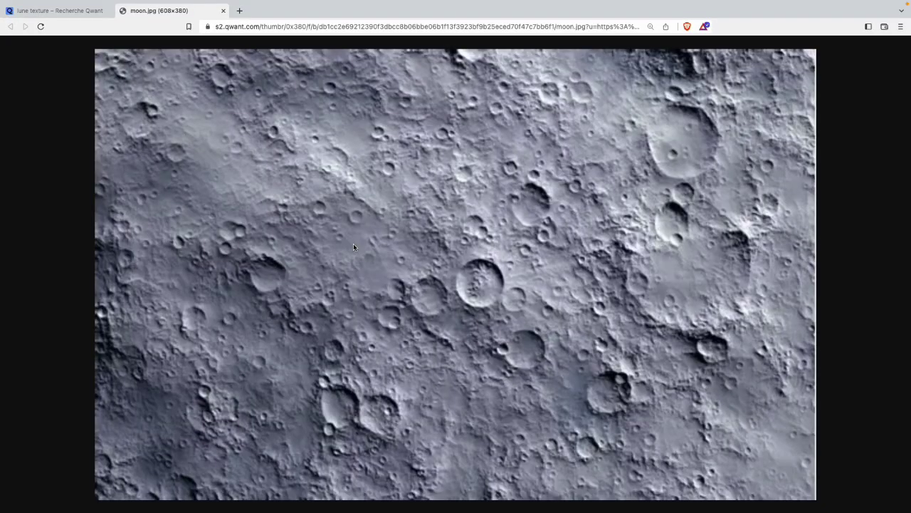
right_click(354, 247)
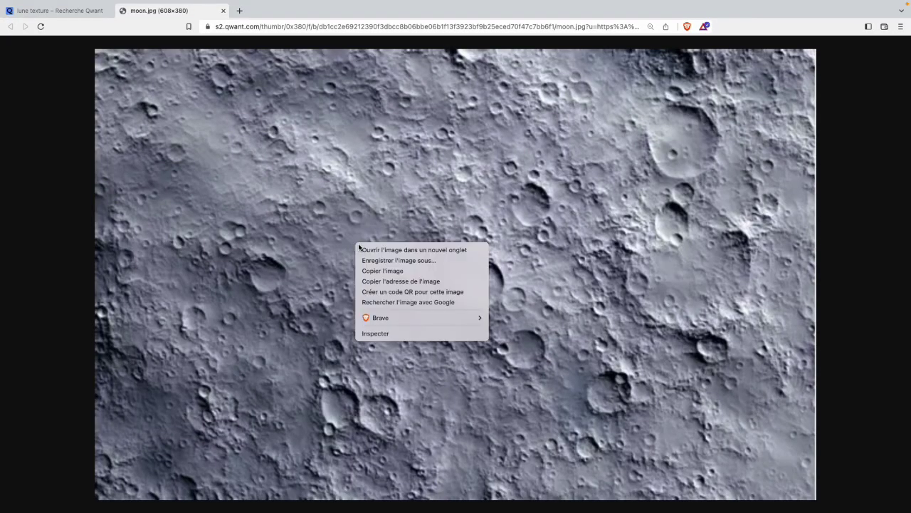
left_click(389, 271)
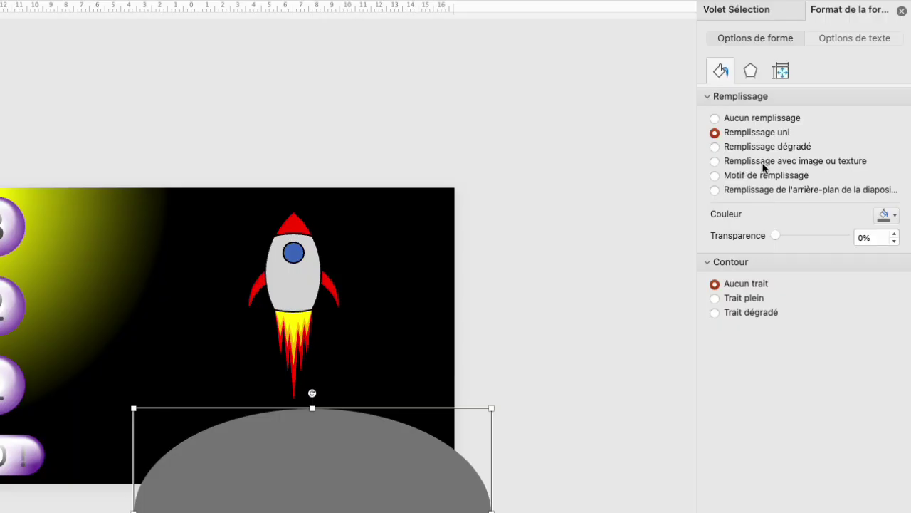
Fill the grey oval with the copied moon-crater image as a picture fill from the clipboard
left_click(764, 165)
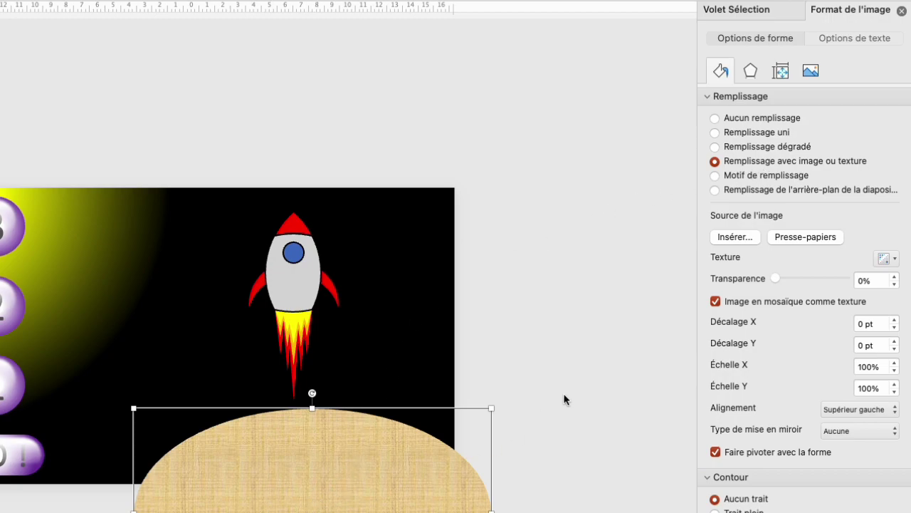
left_click(823, 238)
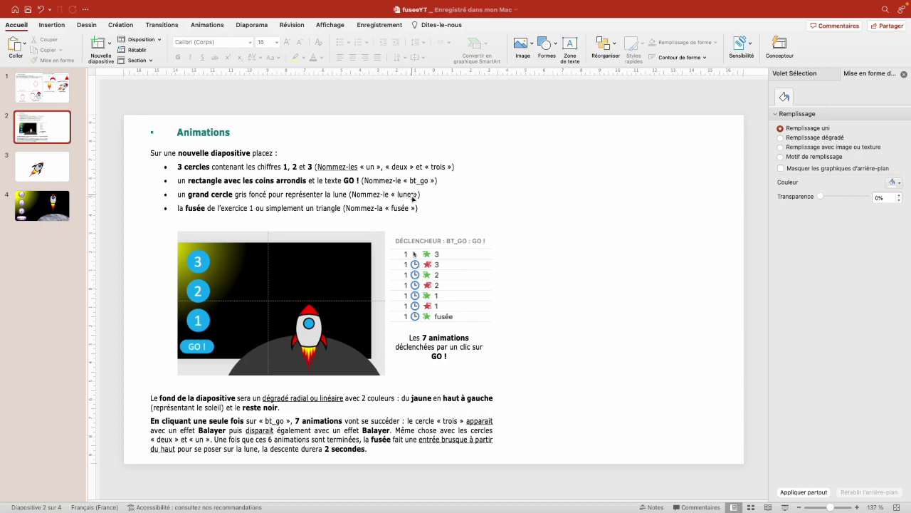
On the countdown slide, rename the 3 and 2 ball groups to trois and deux in the Selection pane
left_click(59, 207)
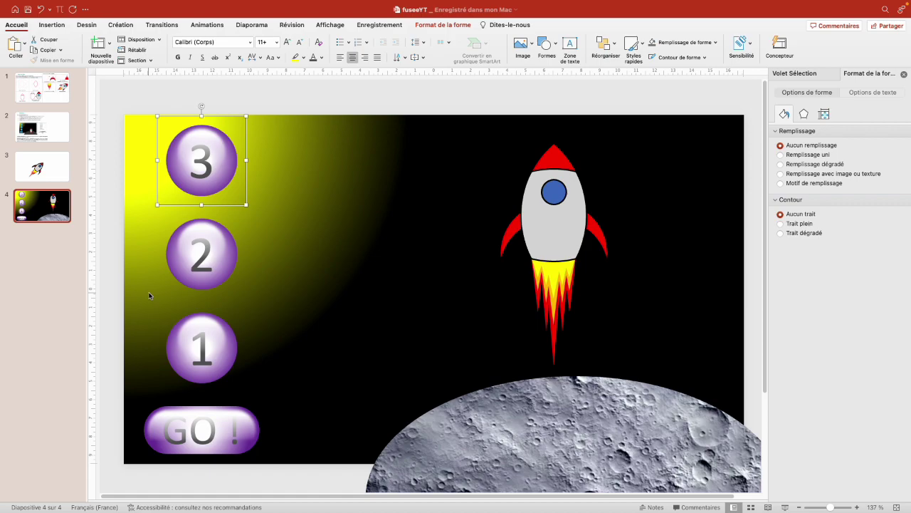
left_click(793, 74)
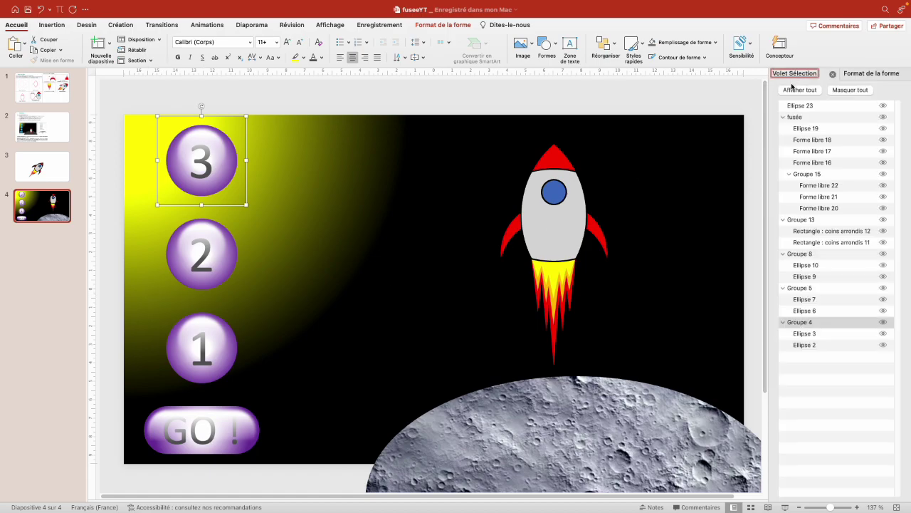
double_click(811, 323)
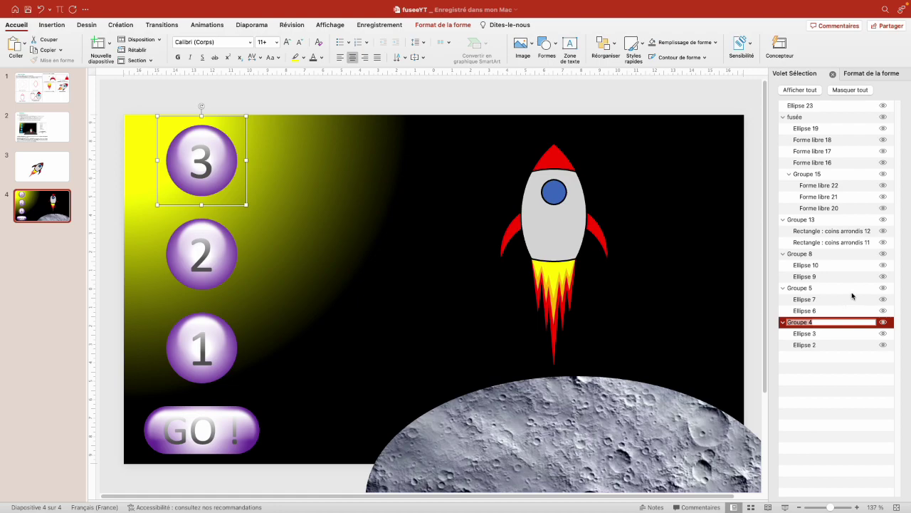
type("b")
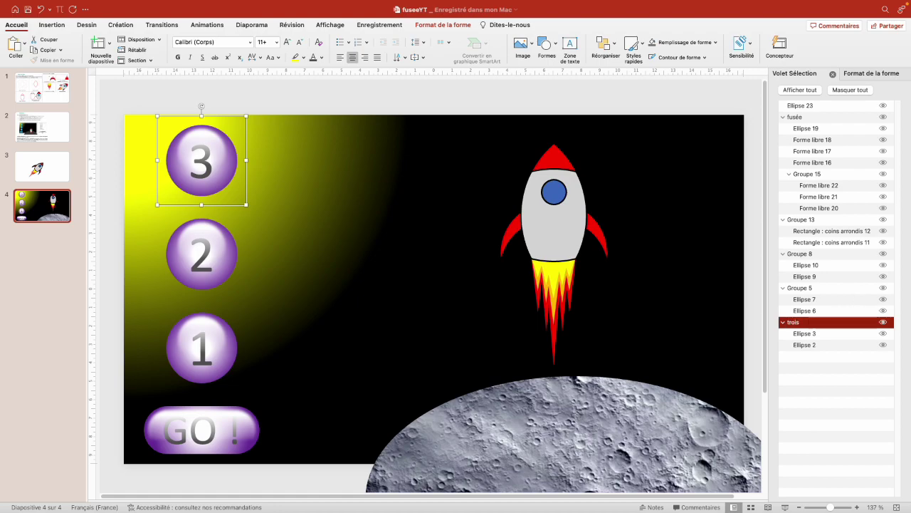
left_click(225, 261)
double_click(822, 287)
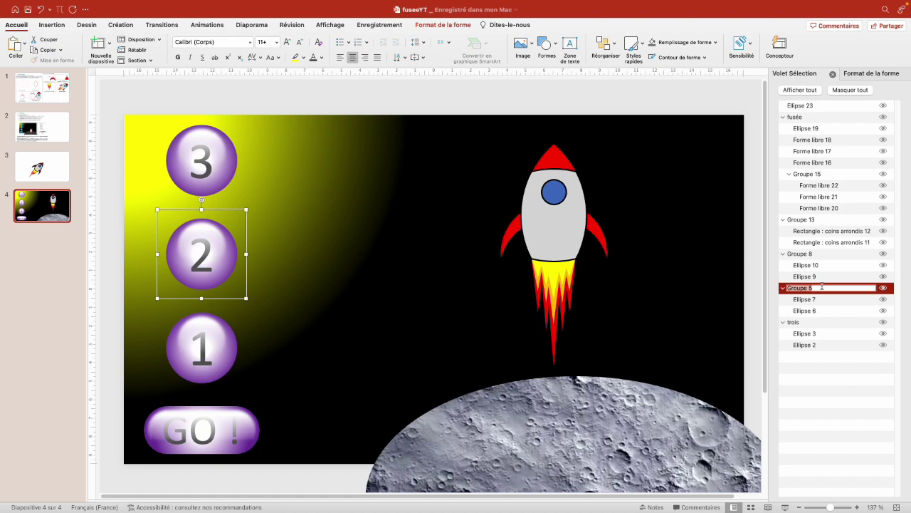
type("deux")
key("Return")
Rename the 1 ball group to un, the GO button group to bt_go, and the moon picture to lune
double_click(804, 254)
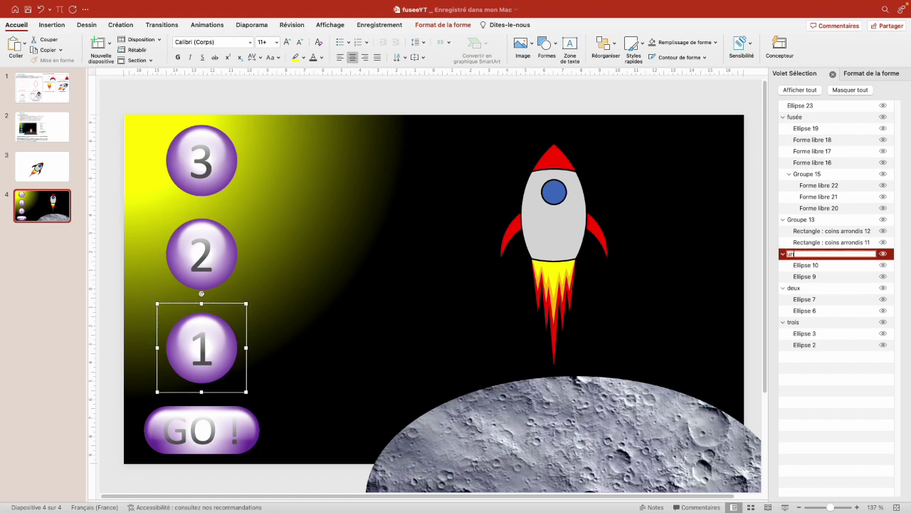
type("un")
key("Return")
double_click(818, 220)
type("bt_go")
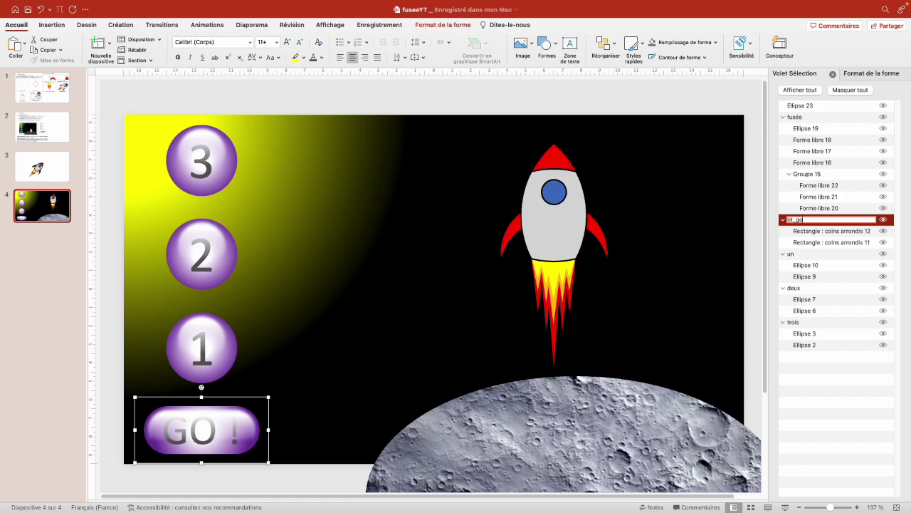
left_click(800, 105)
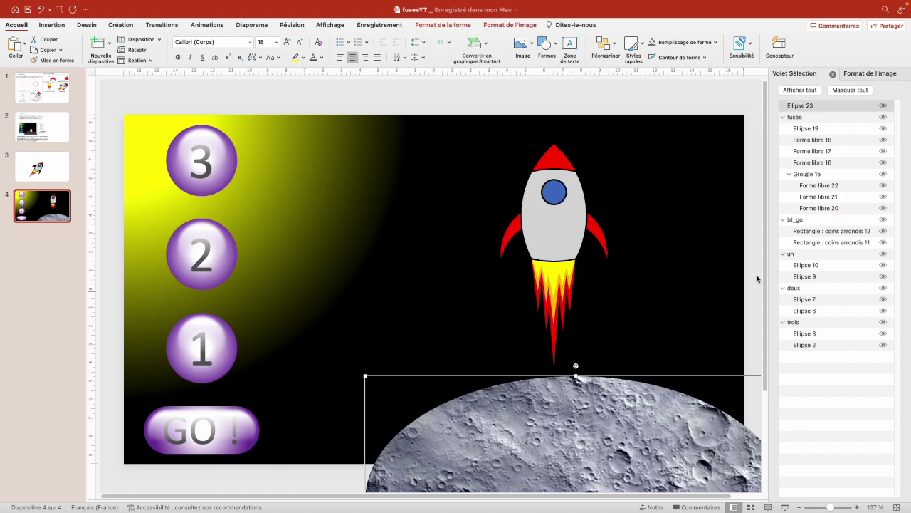
double_click(812, 107)
type("lune")
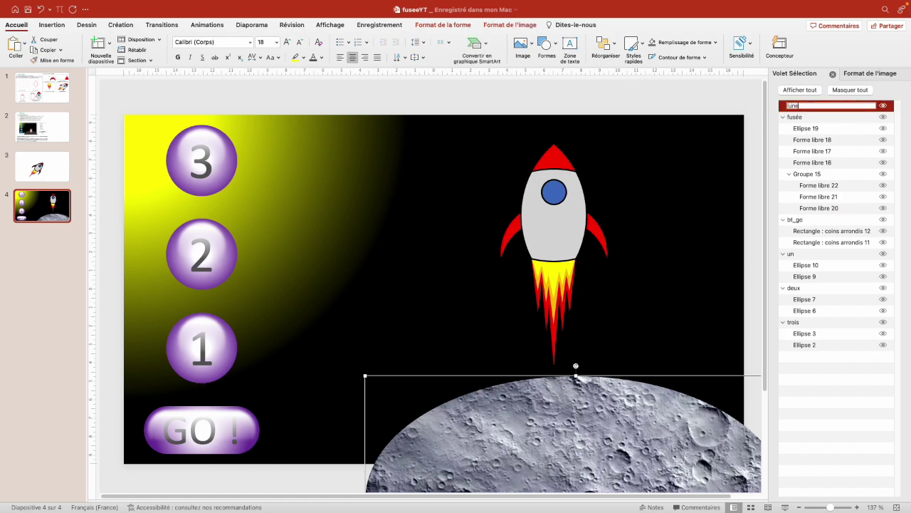
key("Return")
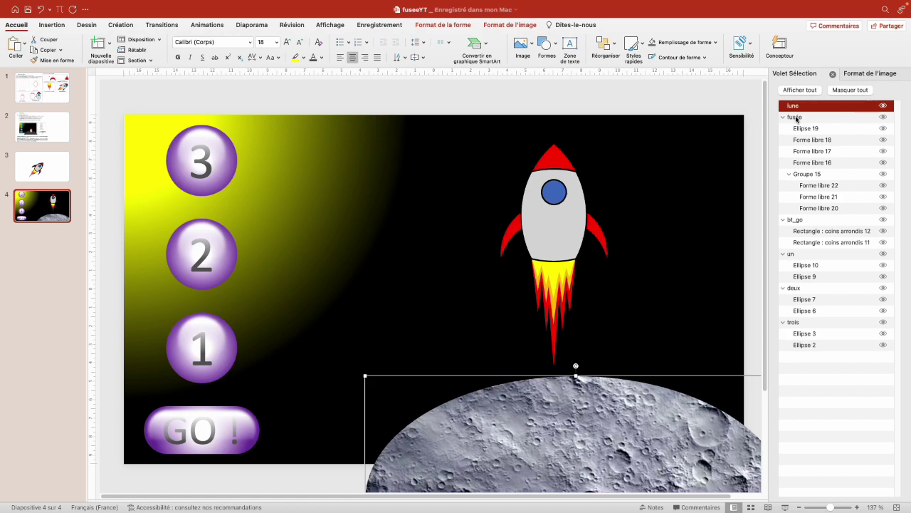
left_click(797, 119)
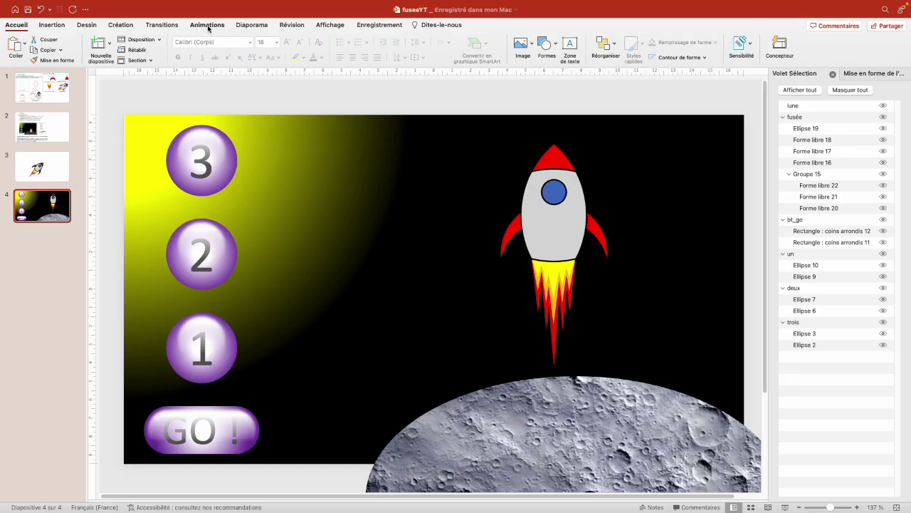
Apply the Balayer wipe entrance effect to the 3 ball
left_click(207, 26)
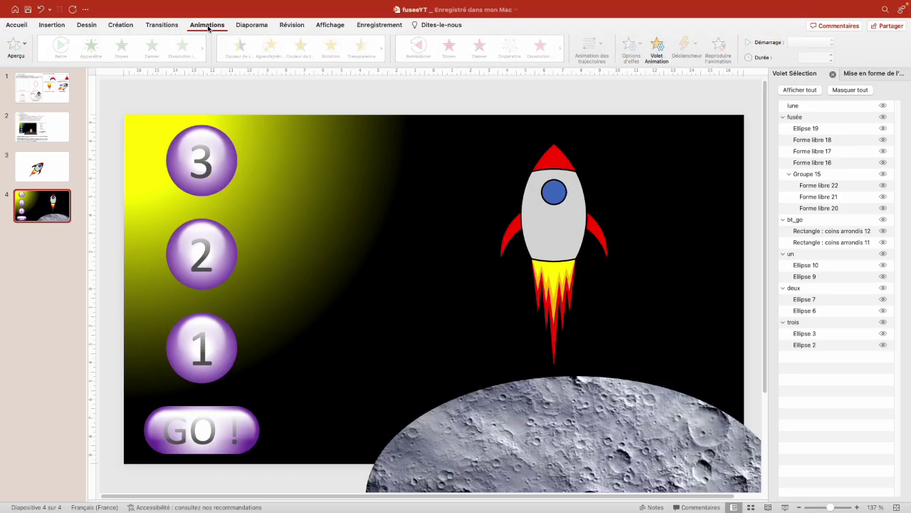
left_click(217, 189)
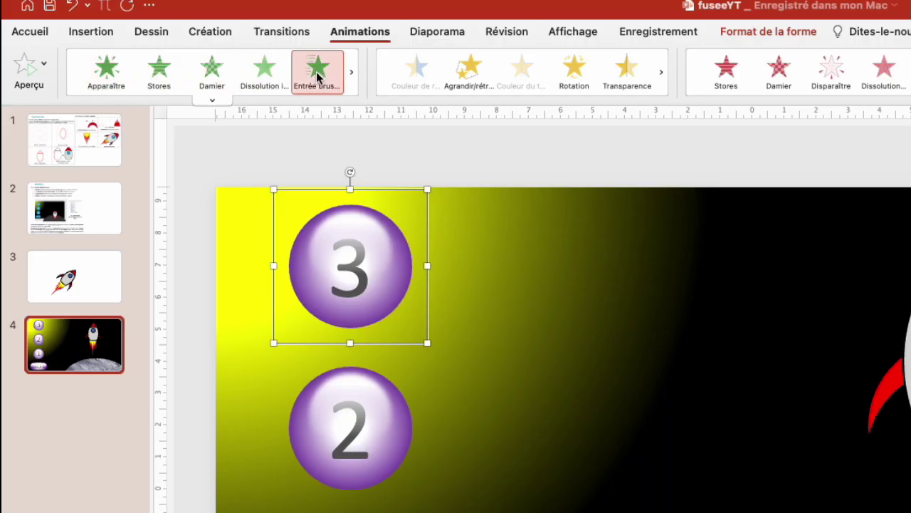
left_click(211, 101)
left_click(214, 103)
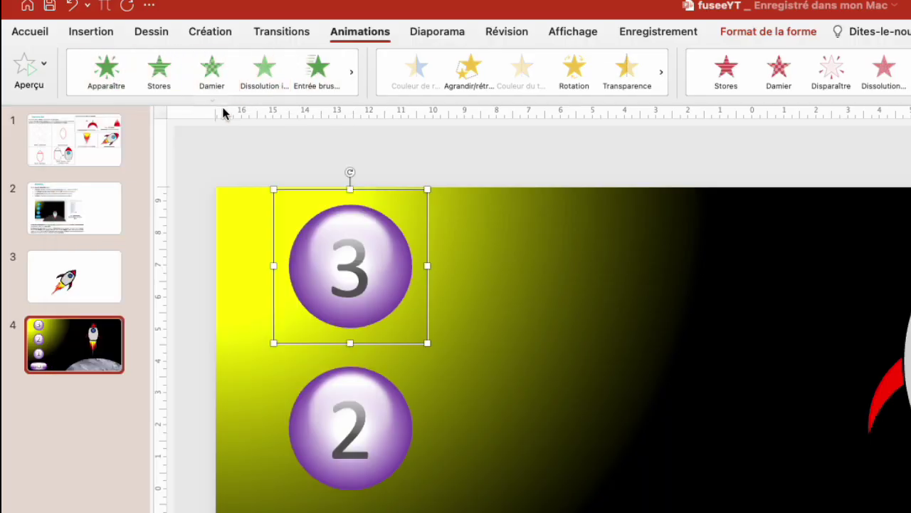
left_click(212, 100)
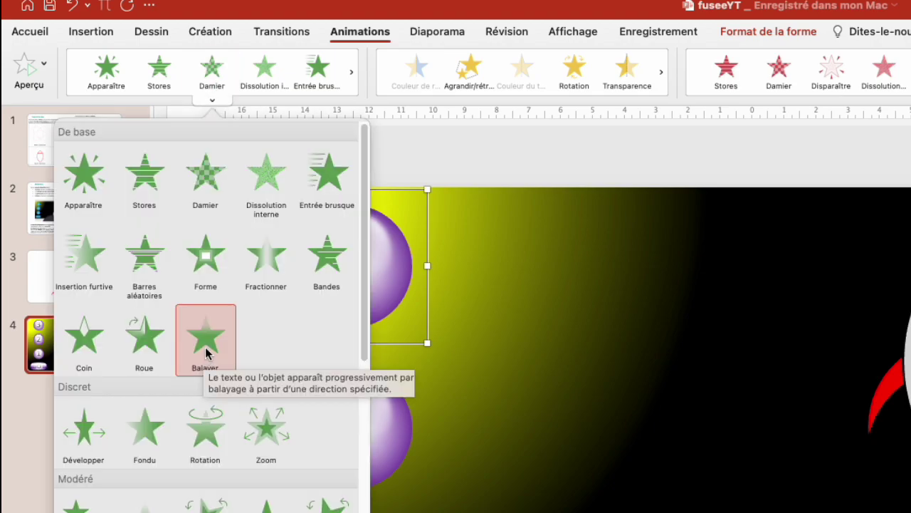
left_click(206, 348)
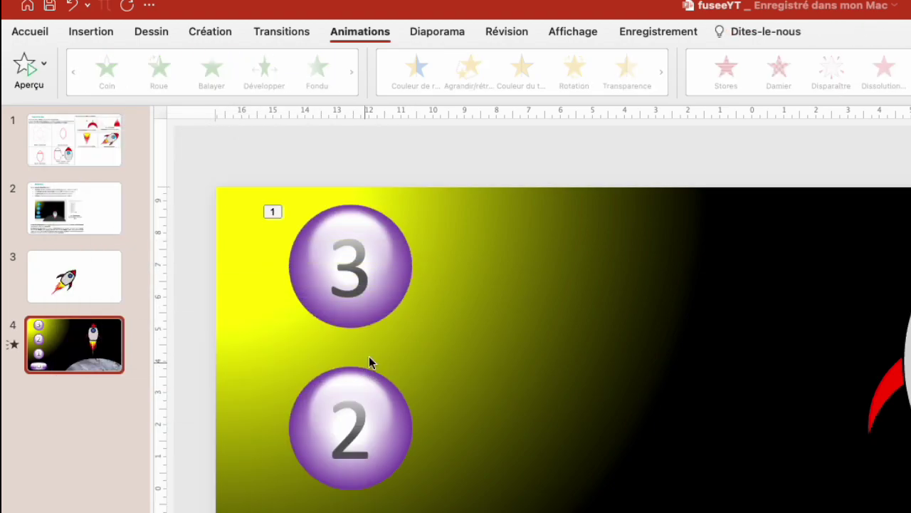
left_click(364, 298)
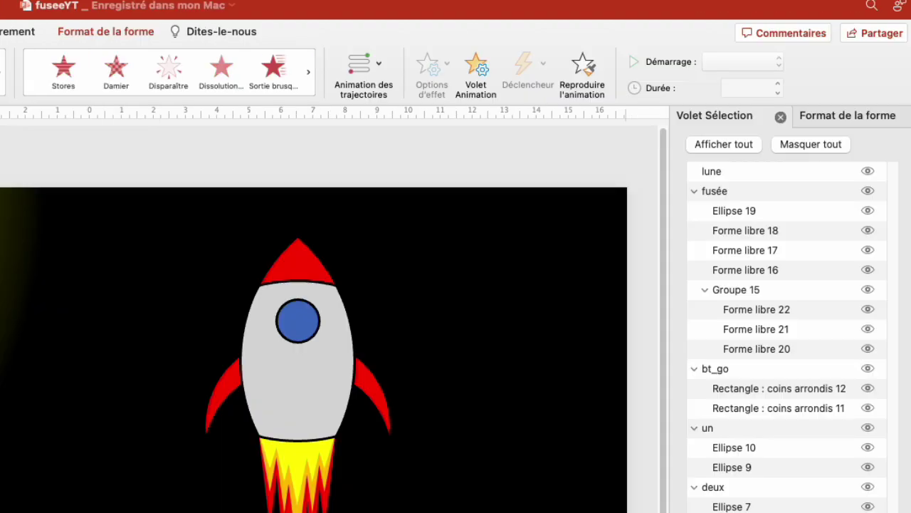
Make the trois wipe come from the left, triggered by clicking bt_go
left_click(477, 64)
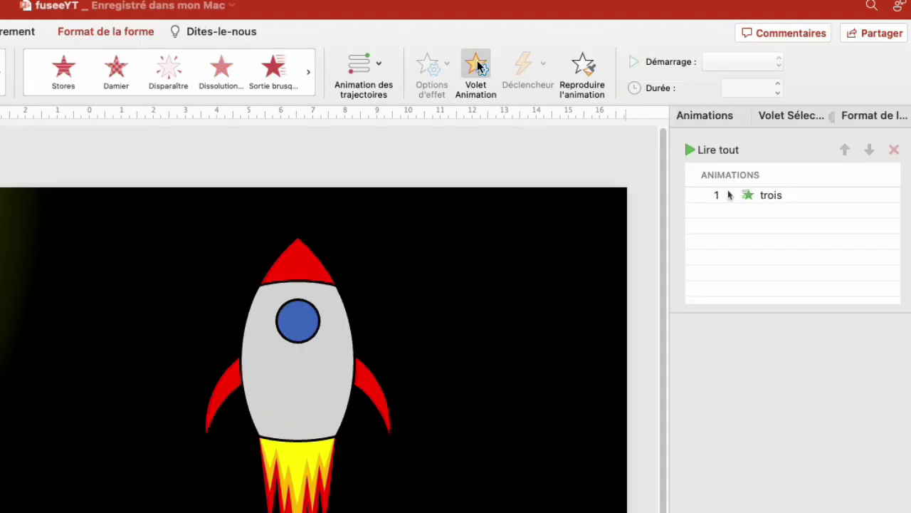
left_click(773, 195)
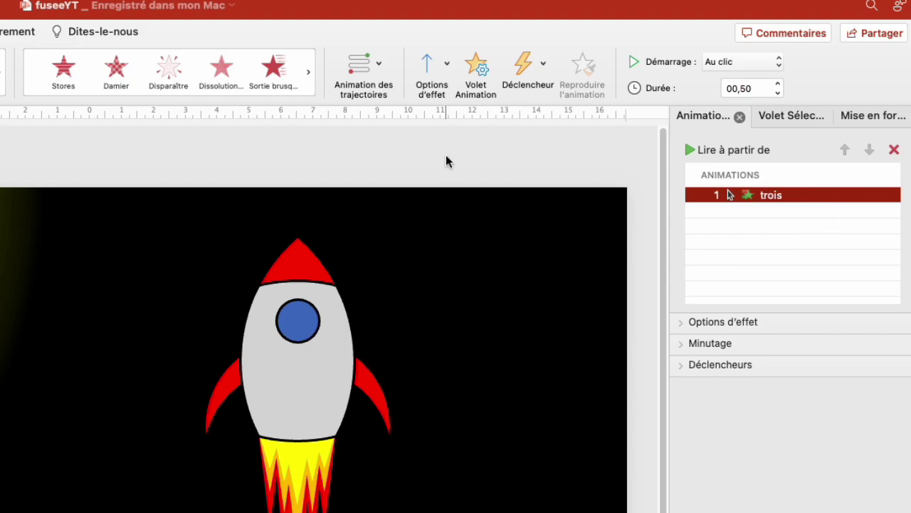
left_click(440, 71)
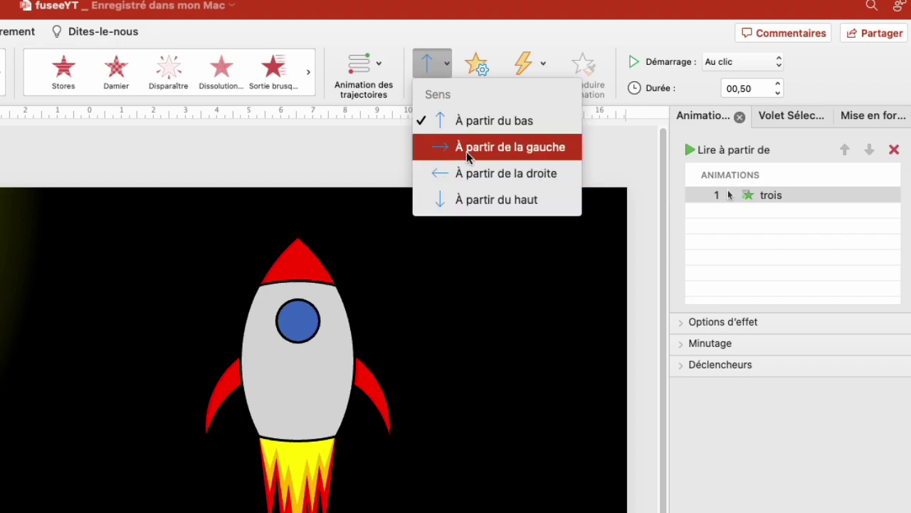
left_click(466, 150)
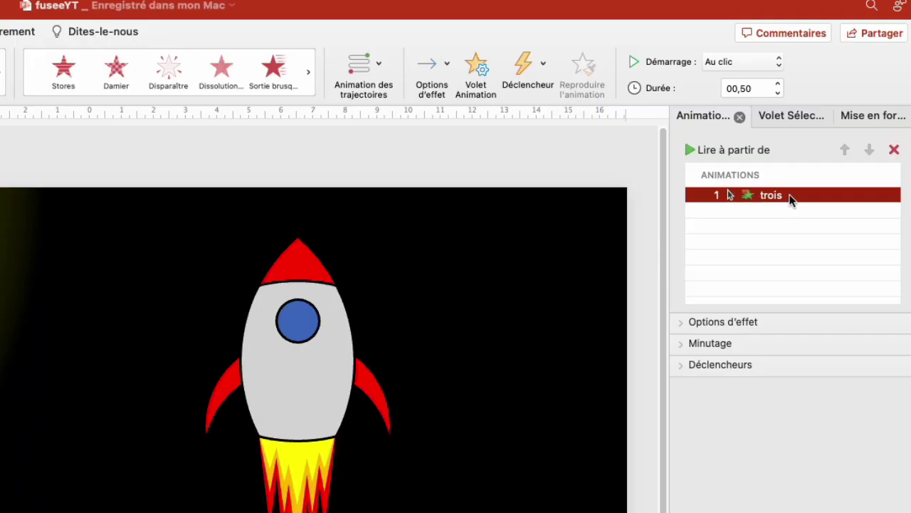
left_click(538, 69)
mouse_move(535, 84)
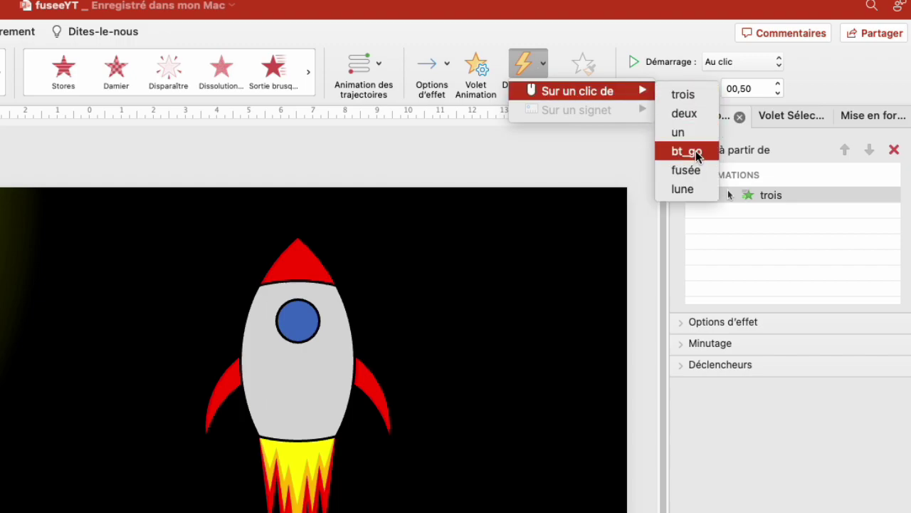
left_click(697, 154)
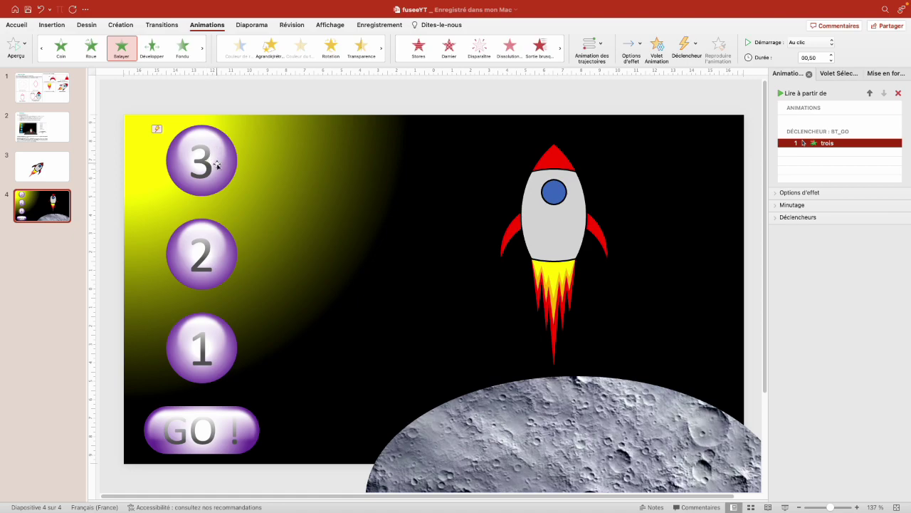
Add a Balayer exit wipe from the left to the 3 ball and drag it second under bt_go
left_click(202, 178)
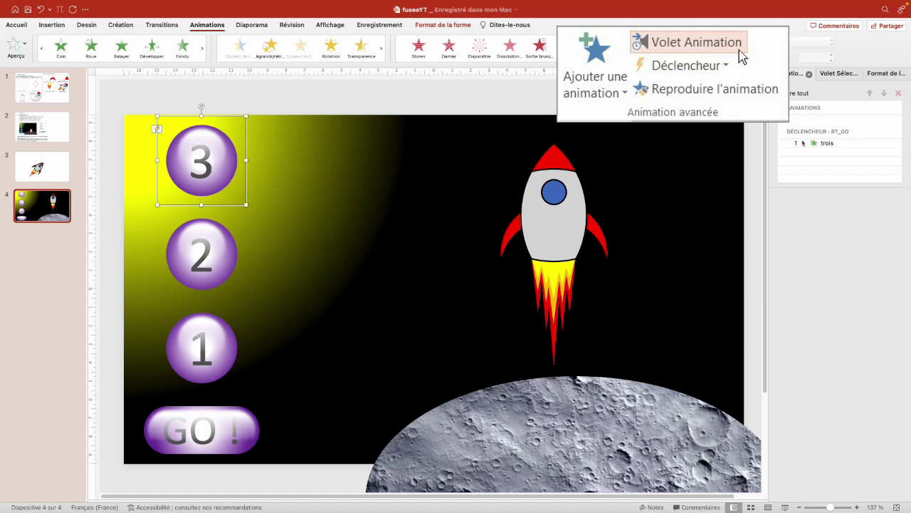
left_click(479, 64)
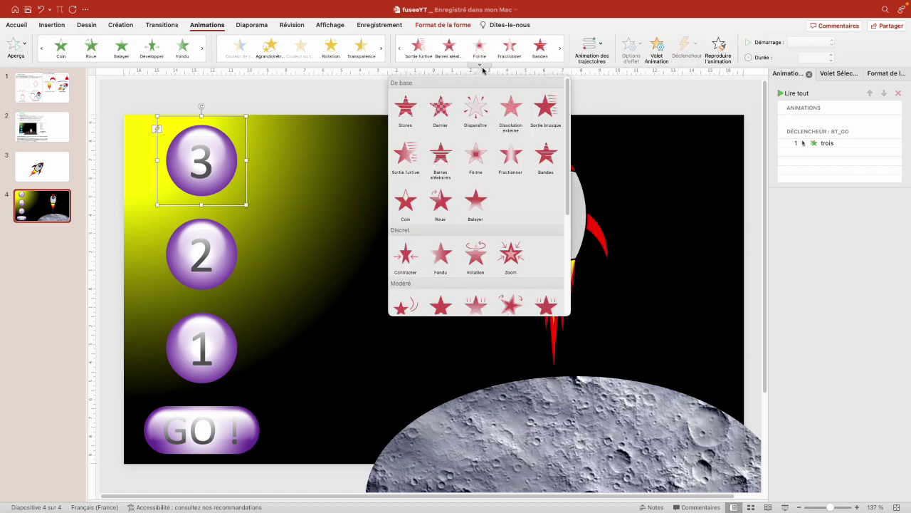
left_click(477, 207)
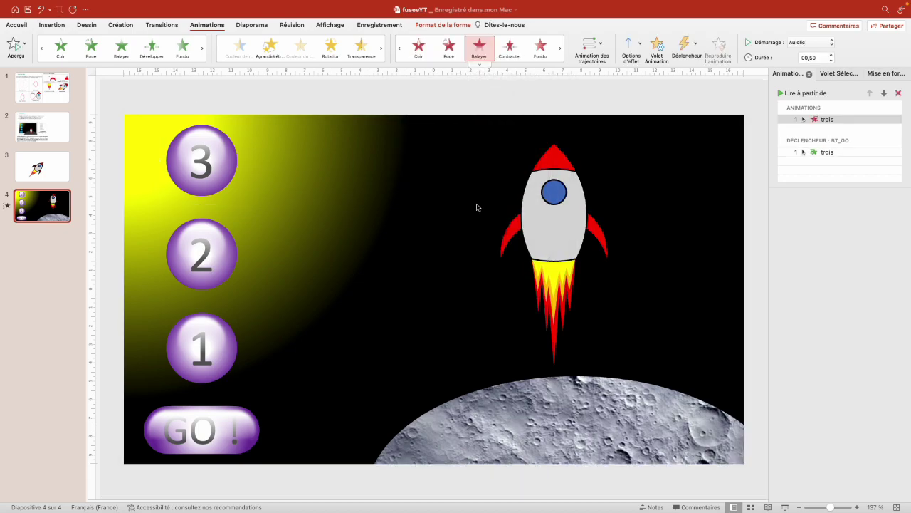
left_click(633, 44)
left_click(662, 92)
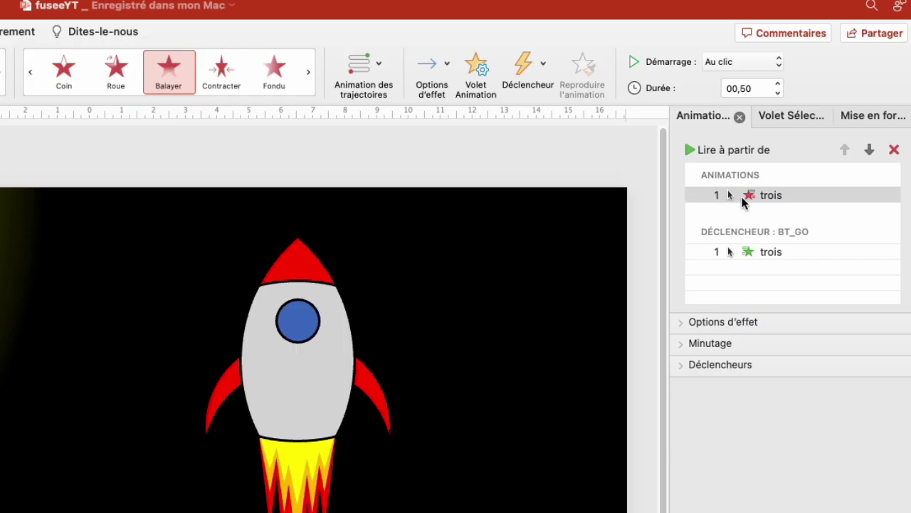
mouse_move(742, 196)
left_mouse_down()
mouse_move(783, 198)
mouse_move(780, 255)
left_mouse_up()
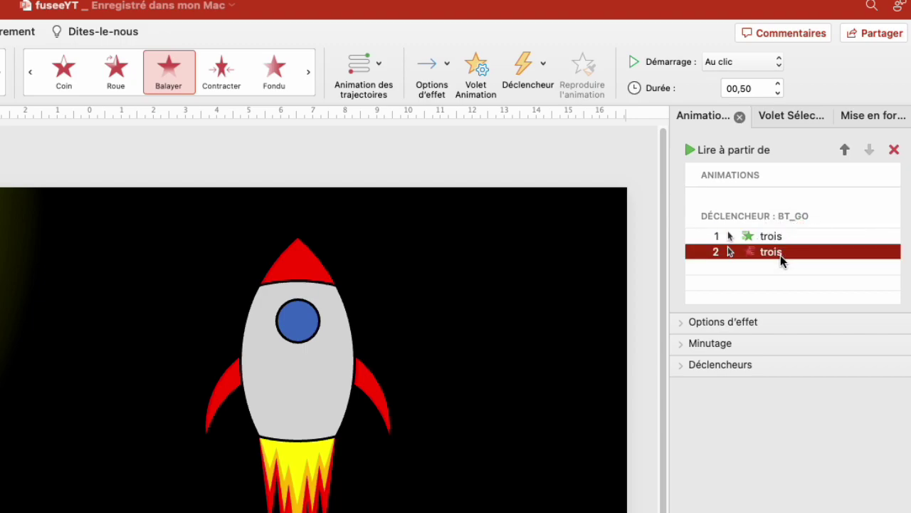
left_click(723, 240)
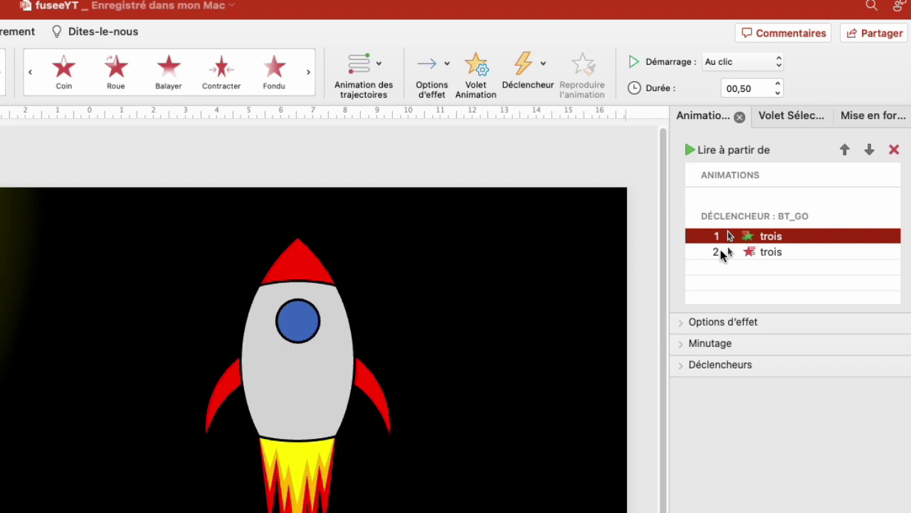
left_click(720, 249)
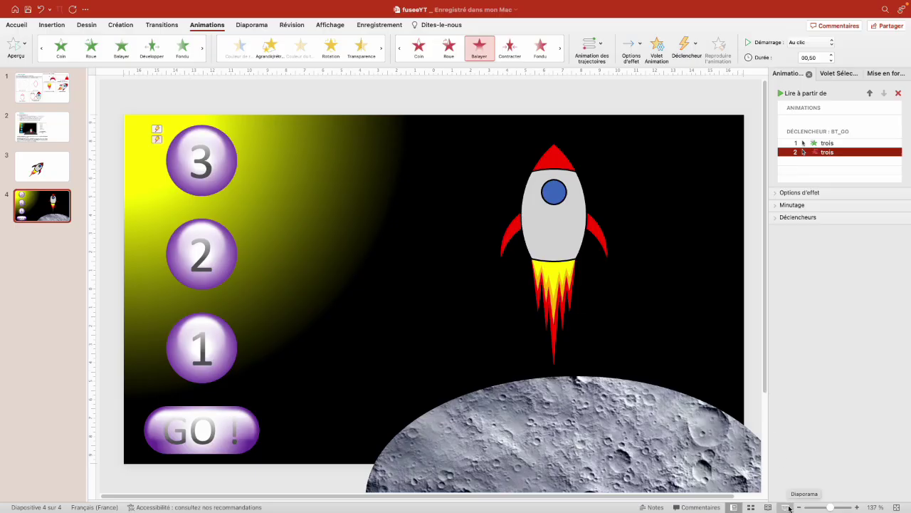
Test the slideshow: one GO click wipes the 3 ball in, a second wipes it out
left_click(787, 507)
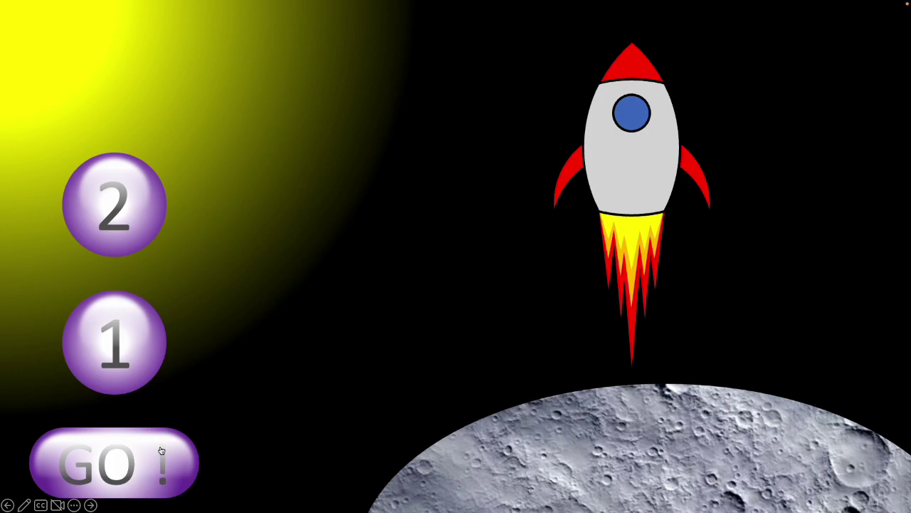
left_click(162, 451)
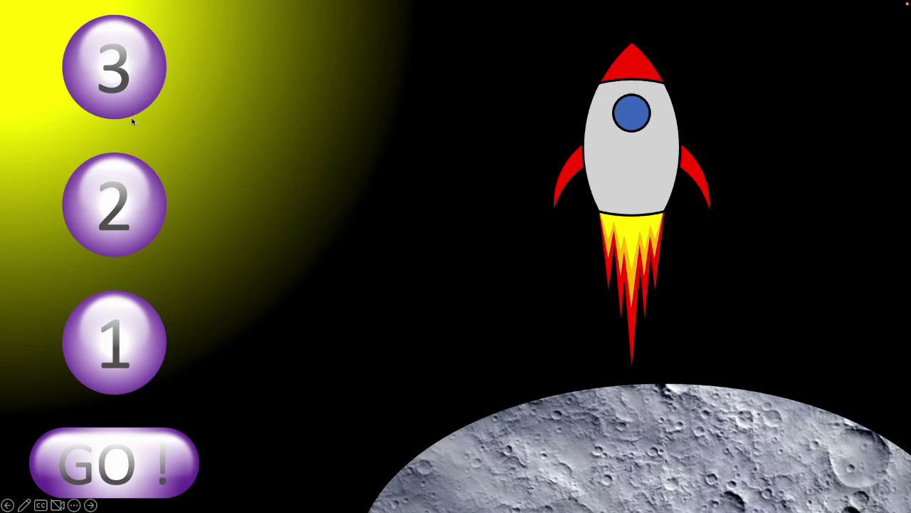
left_click(155, 448)
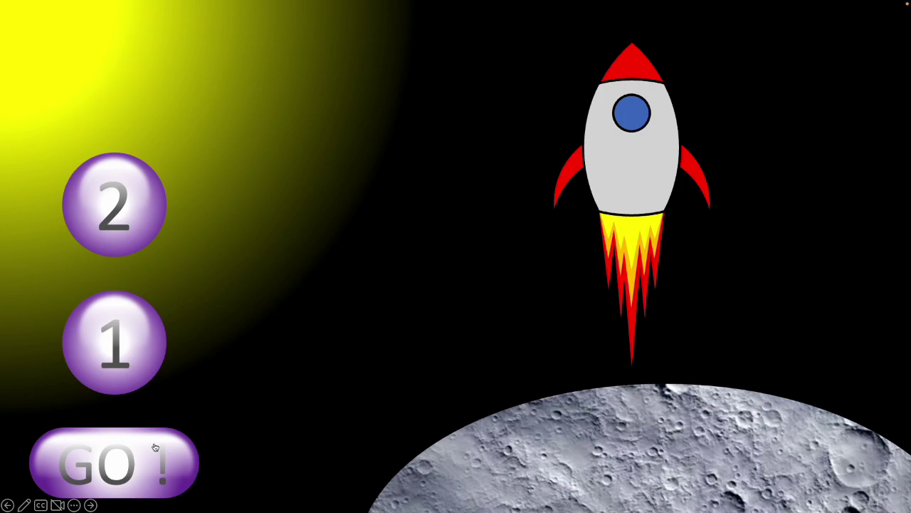
key("Escape")
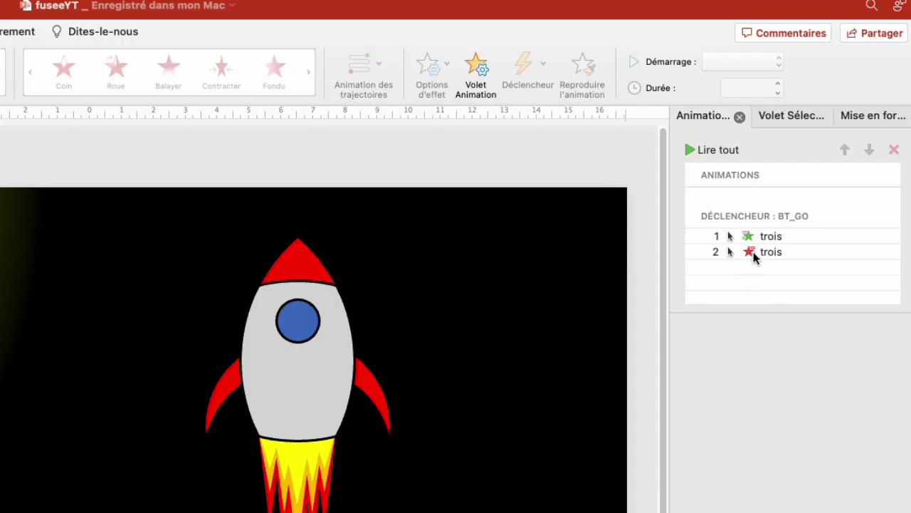
Set the trois exit wipe to start Après la précédente
left_click(757, 256)
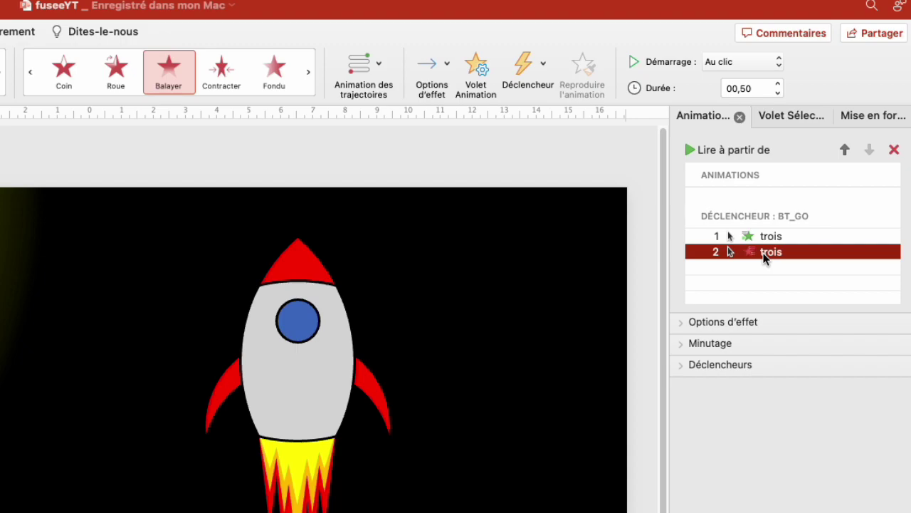
left_click(725, 63)
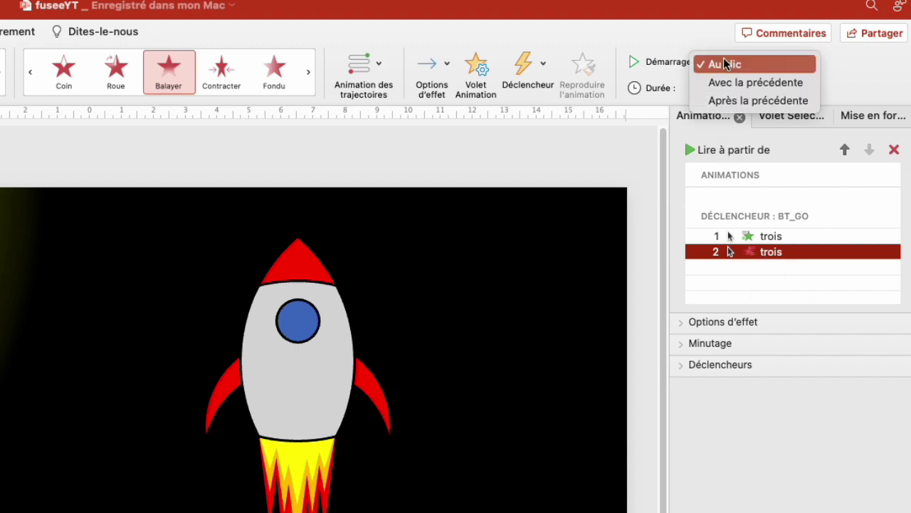
left_click(790, 99)
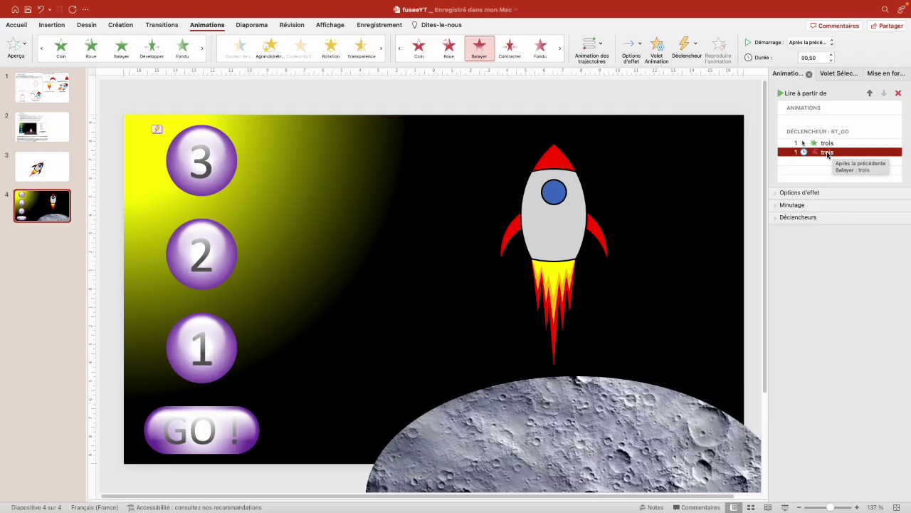
left_click(468, 218)
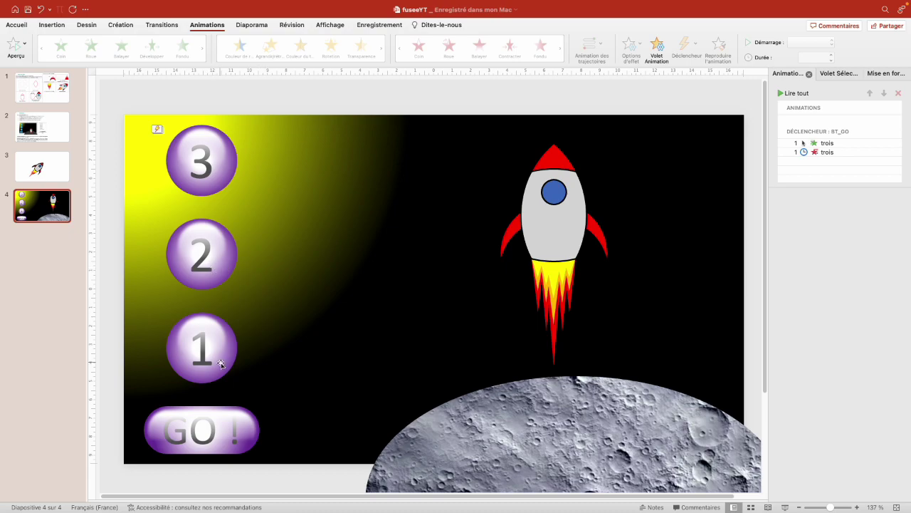
Copy the 3 sphere's animations onto the 2 sphere, move them under BT_GO, start Après la précédente
left_click(231, 175)
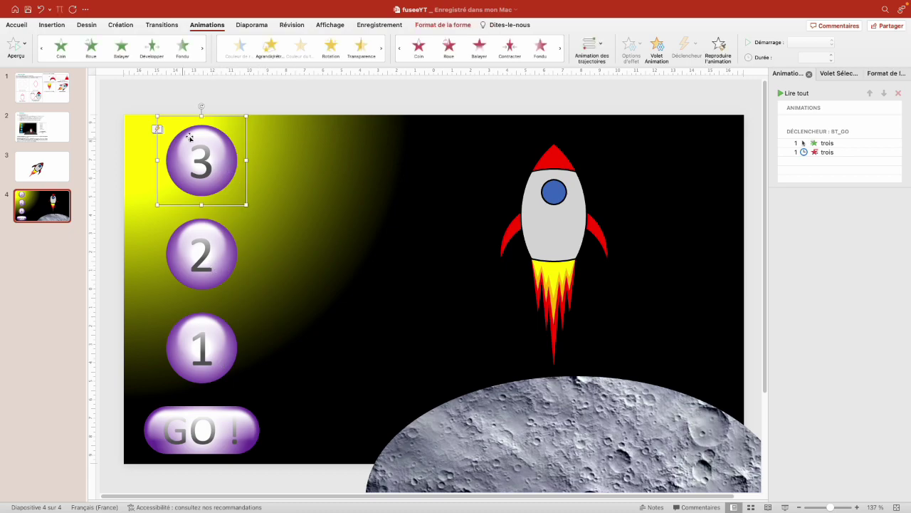
left_click(718, 44)
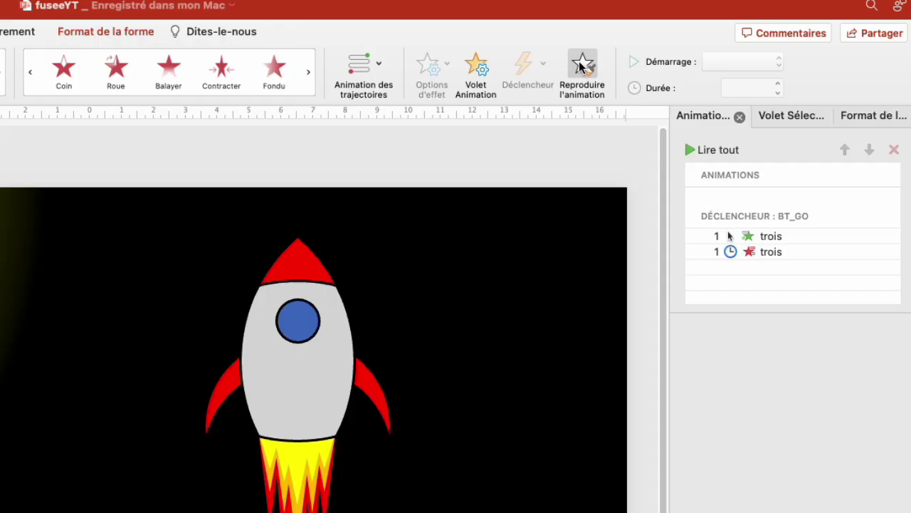
left_click(580, 66)
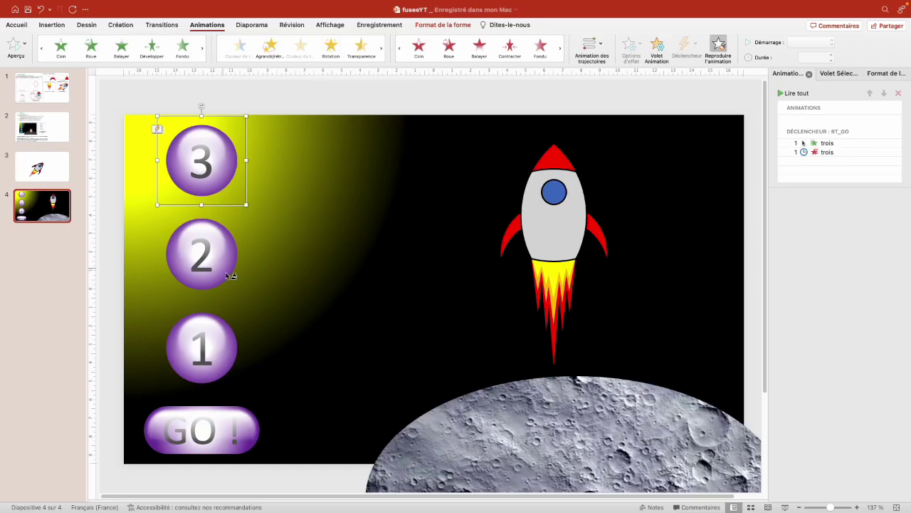
left_click(231, 275)
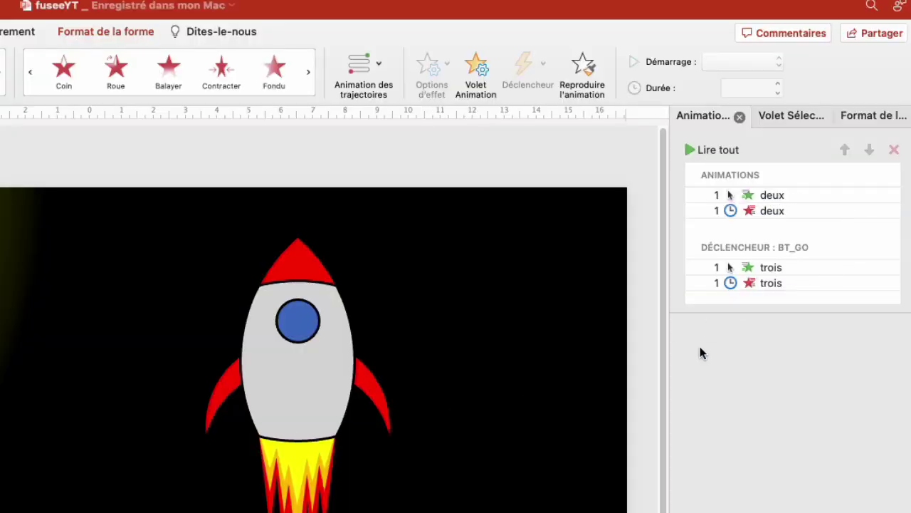
left_click_drag(762, 193, 802, 286)
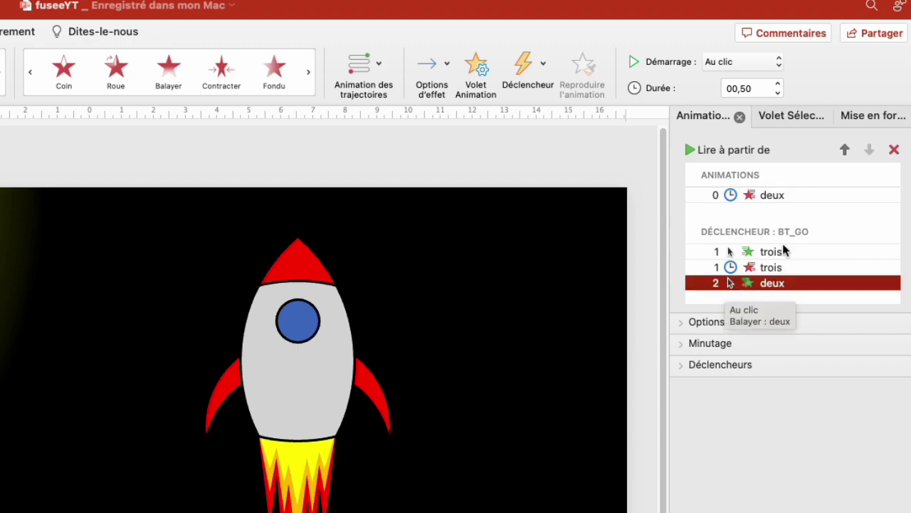
left_click(737, 57)
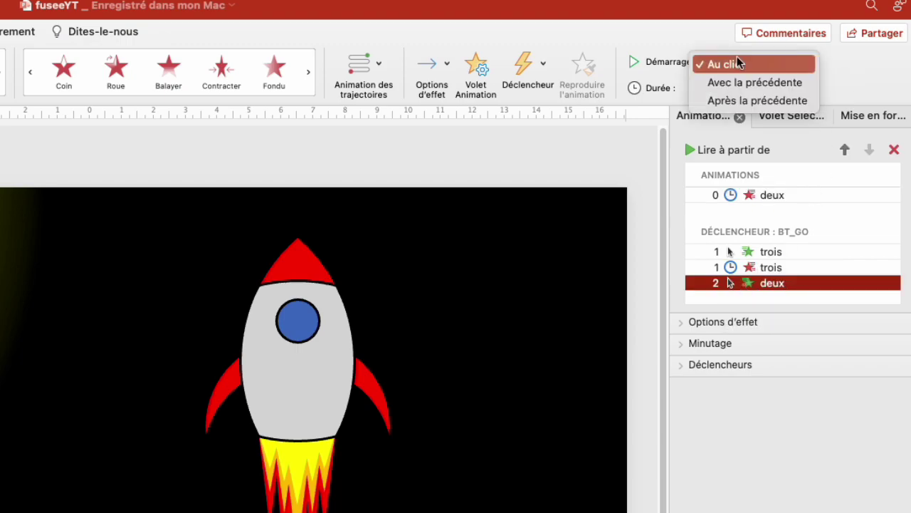
left_click(735, 100)
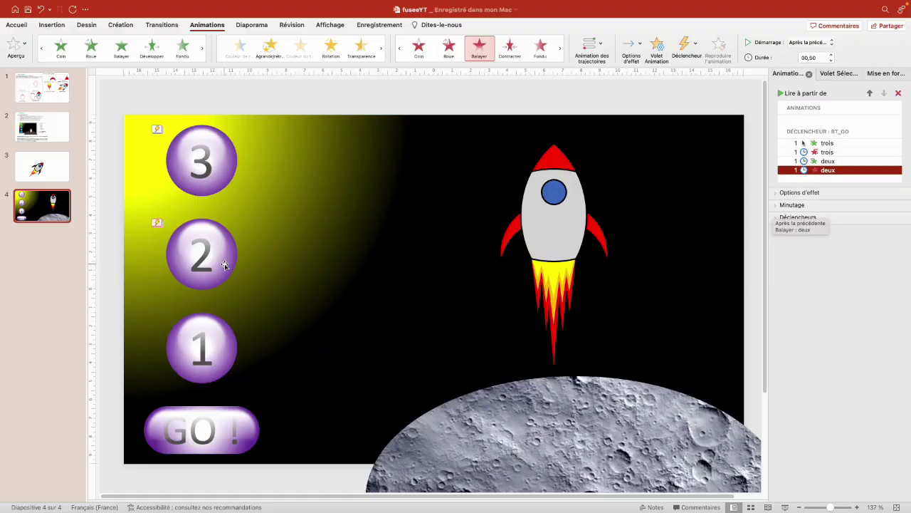
Copy the 2 sphere's animations onto the 1 sphere and move its exit under BT_GO
left_click(201, 281)
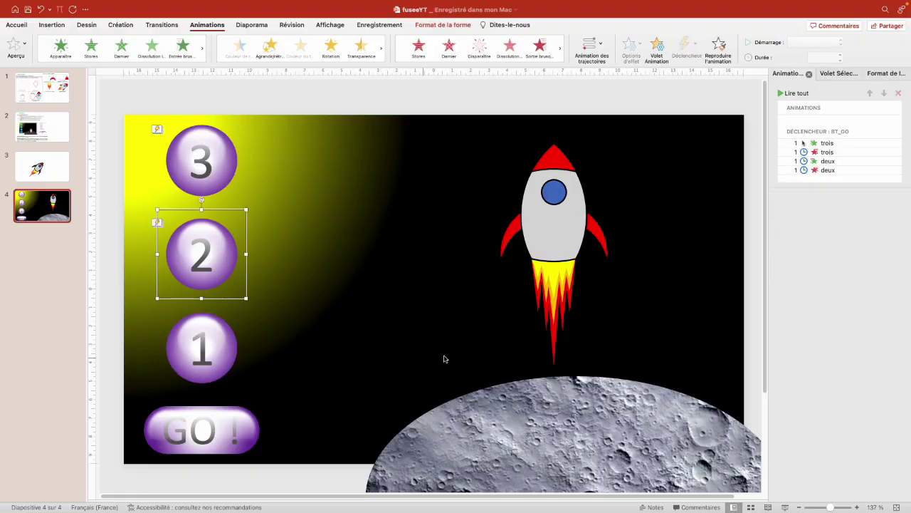
left_click(720, 58)
left_click(232, 358)
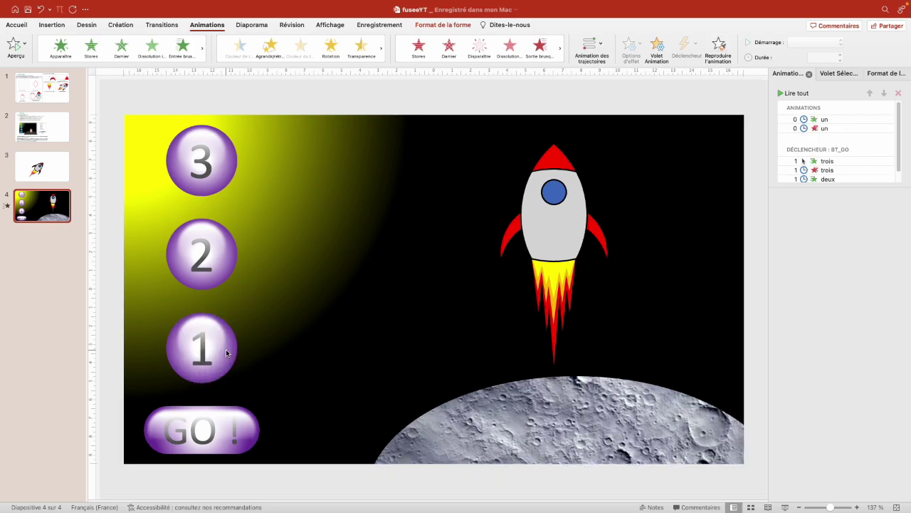
left_click_drag(824, 119, 851, 206)
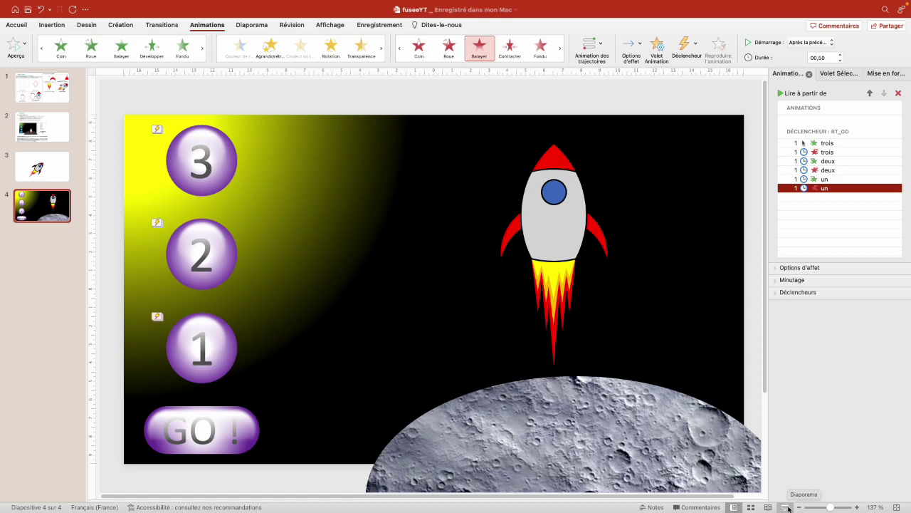
left_click(787, 507)
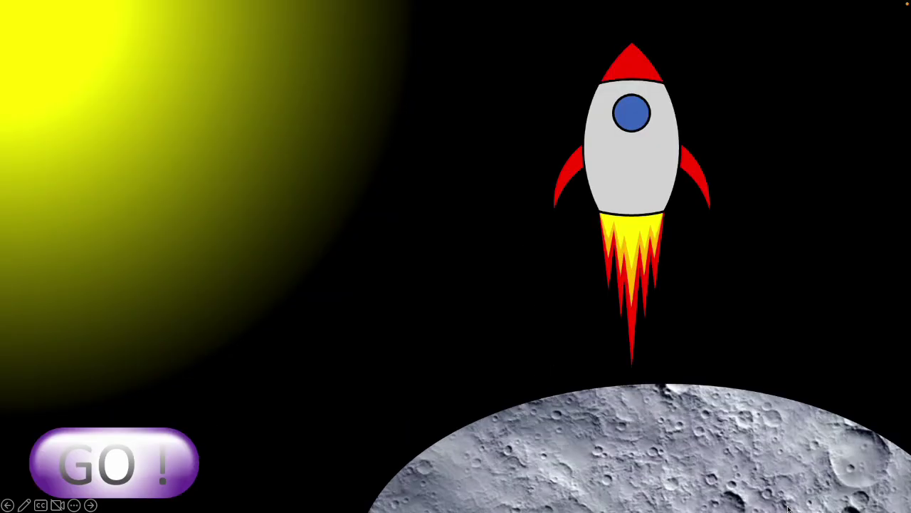
left_click(153, 446)
key("Escape")
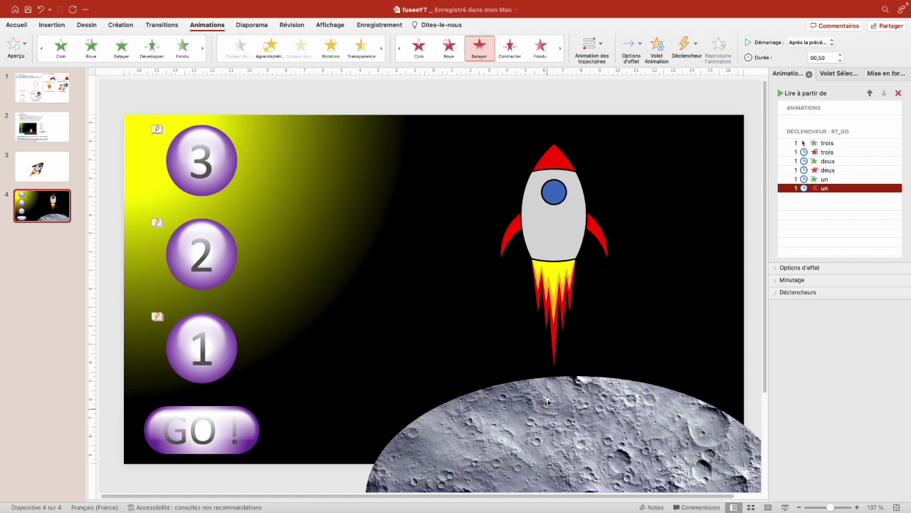
Drag the rocket down onto the moon and move fusée above lune in the Selection pane
left_click_drag(562, 238, 579, 354)
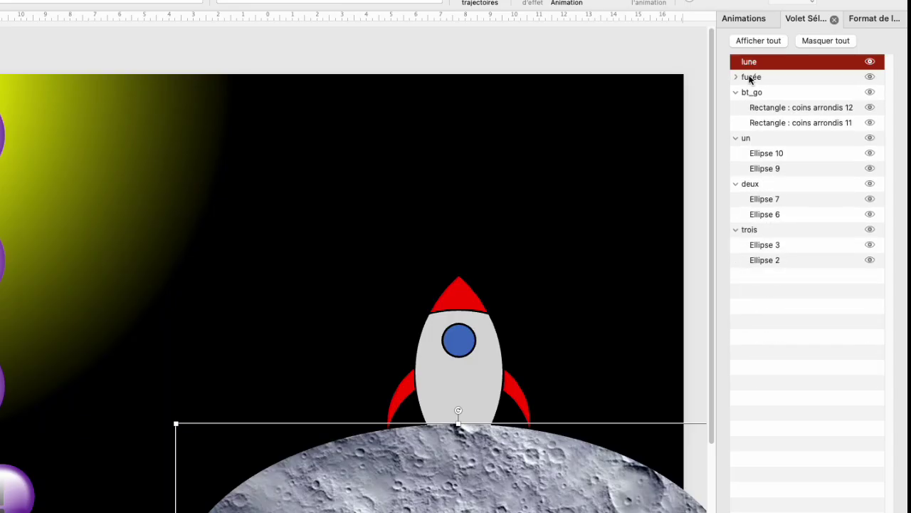
mouse_move(752, 77)
left_mouse_down()
mouse_move(761, 75)
mouse_move(757, 62)
left_mouse_up()
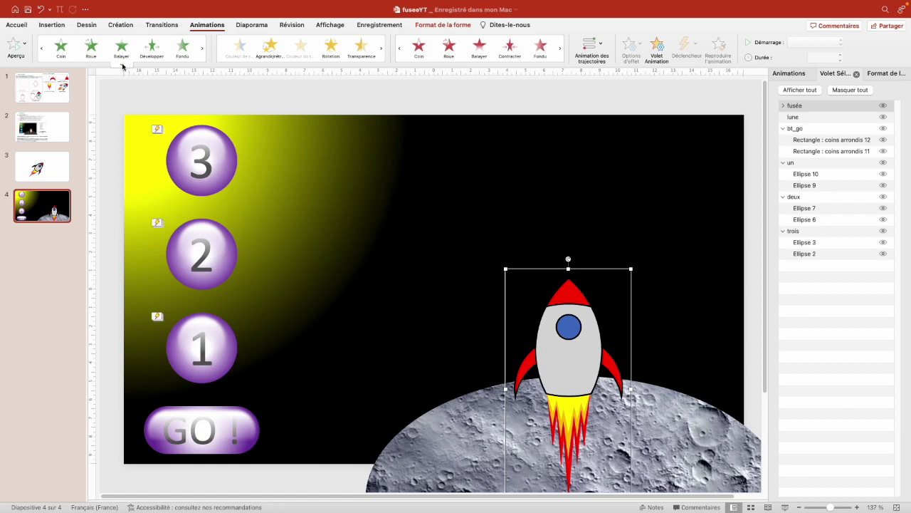
Give the rocket an Entrée brusque fly-in from the top lasting 2 seconds
left_click(121, 64)
left_click(190, 105)
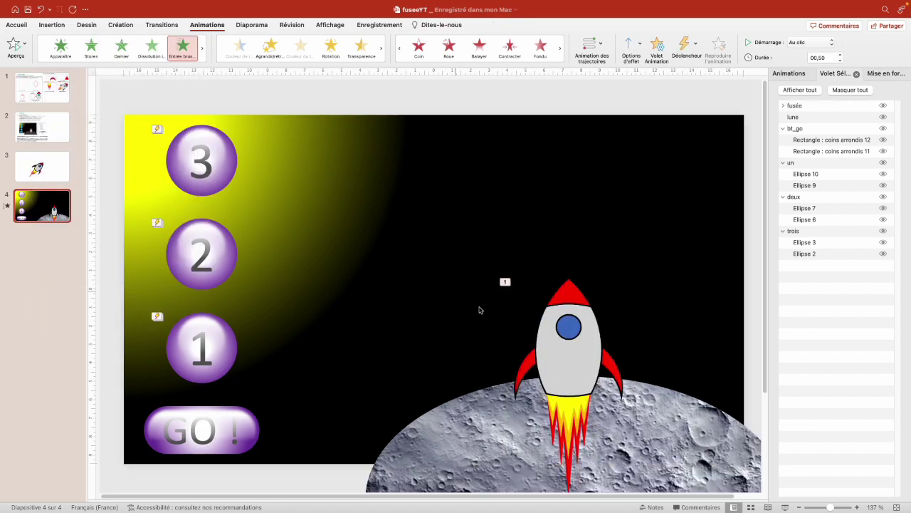
left_click(636, 49)
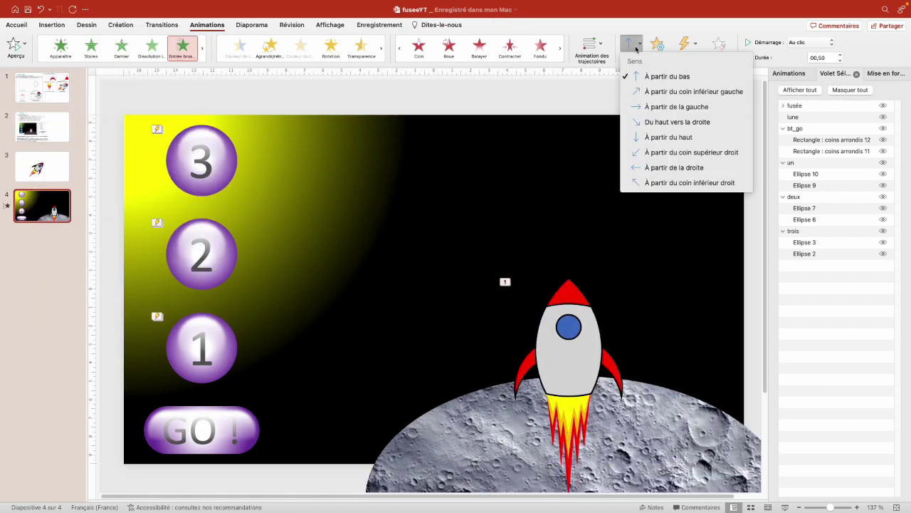
left_click(648, 137)
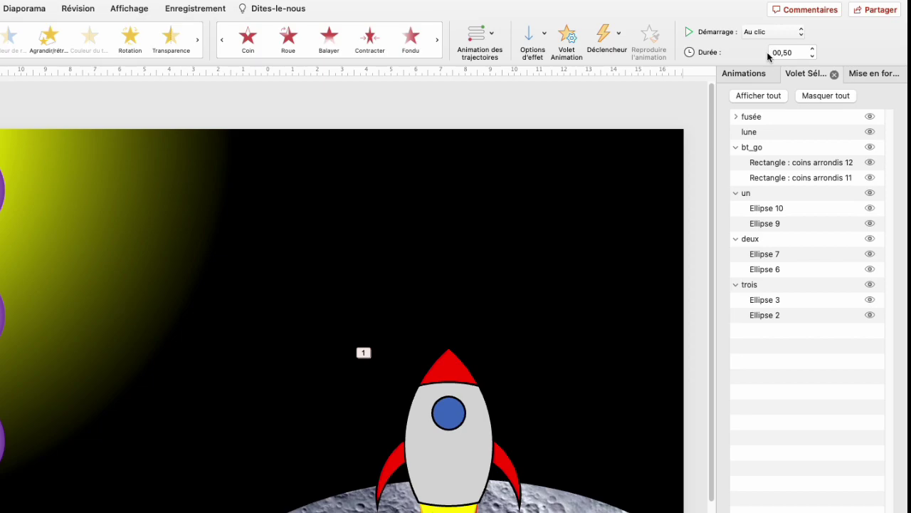
left_click(813, 49)
left_click(813, 50)
left_click(813, 50)
left_click(813, 50)
left_click(813, 50)
Place the fusée entrance after un under BT_GO, starting Après la précédente
left_click(739, 75)
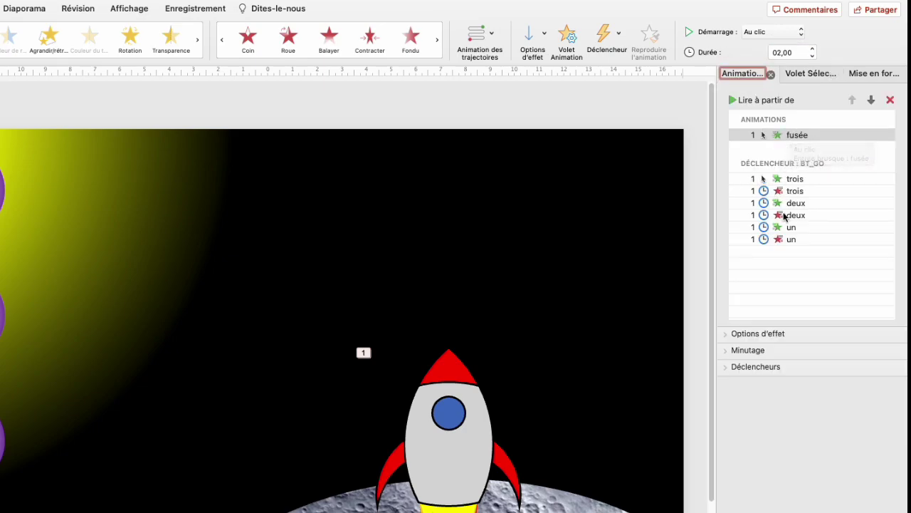
mouse_move(785, 138)
left_mouse_down()
mouse_move(823, 282)
mouse_move(816, 285)
left_mouse_up()
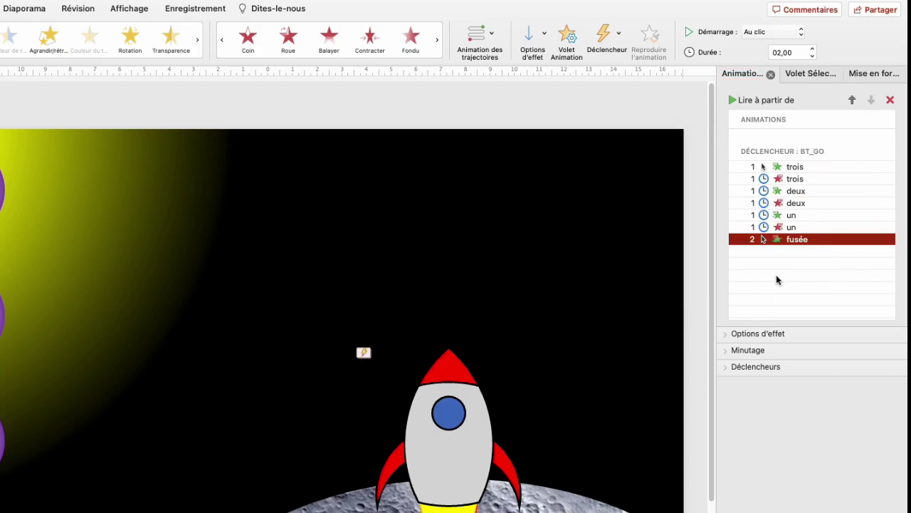
left_click(780, 32)
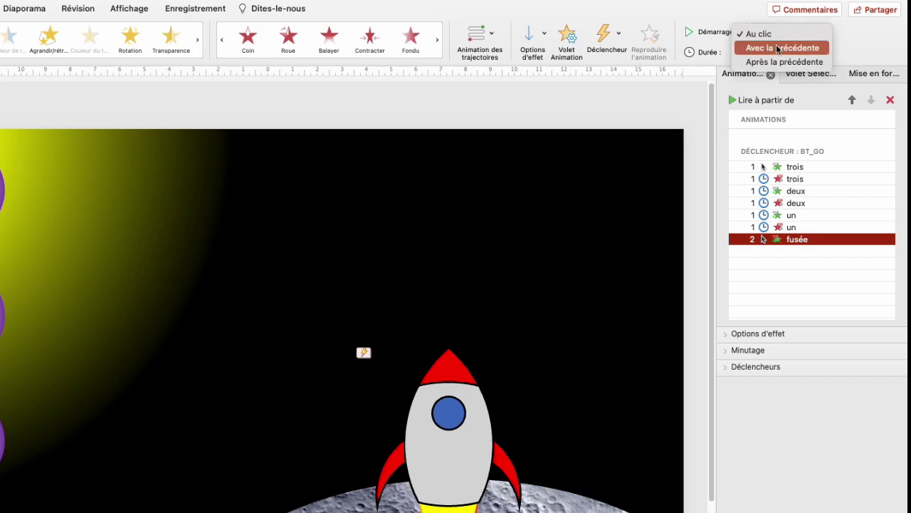
left_click(766, 62)
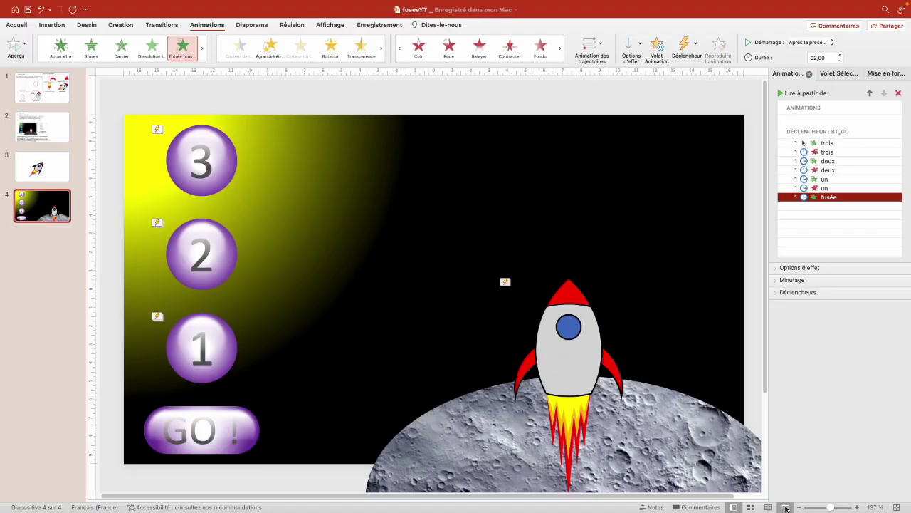
Start the slideshow and click GO! to play the 3-2-1 countdown
left_click(786, 506)
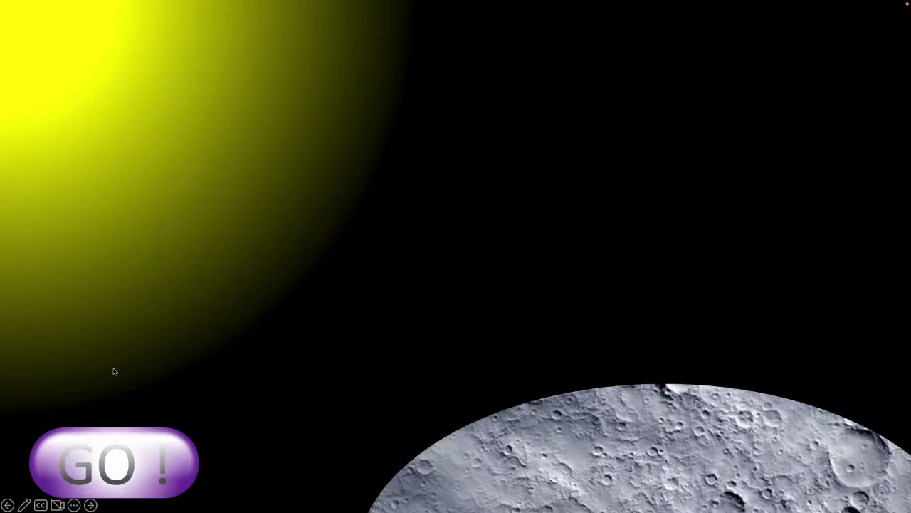
left_click(142, 449)
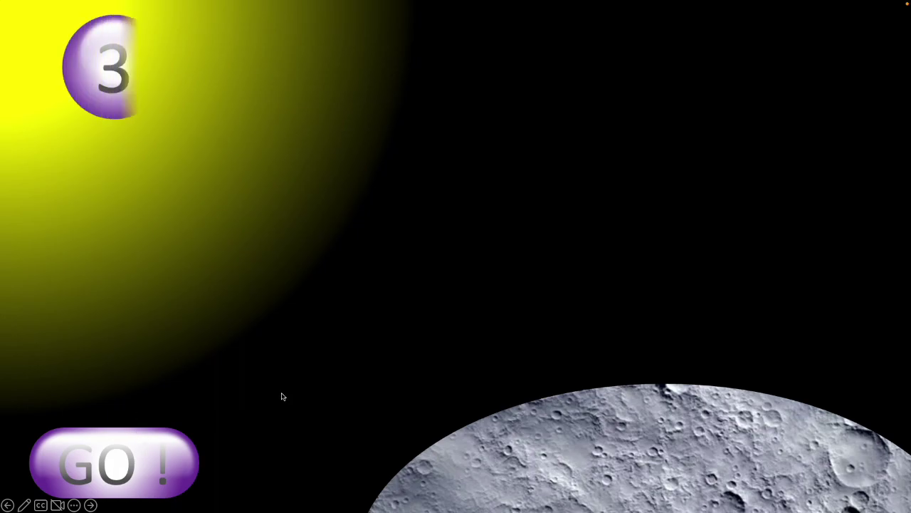